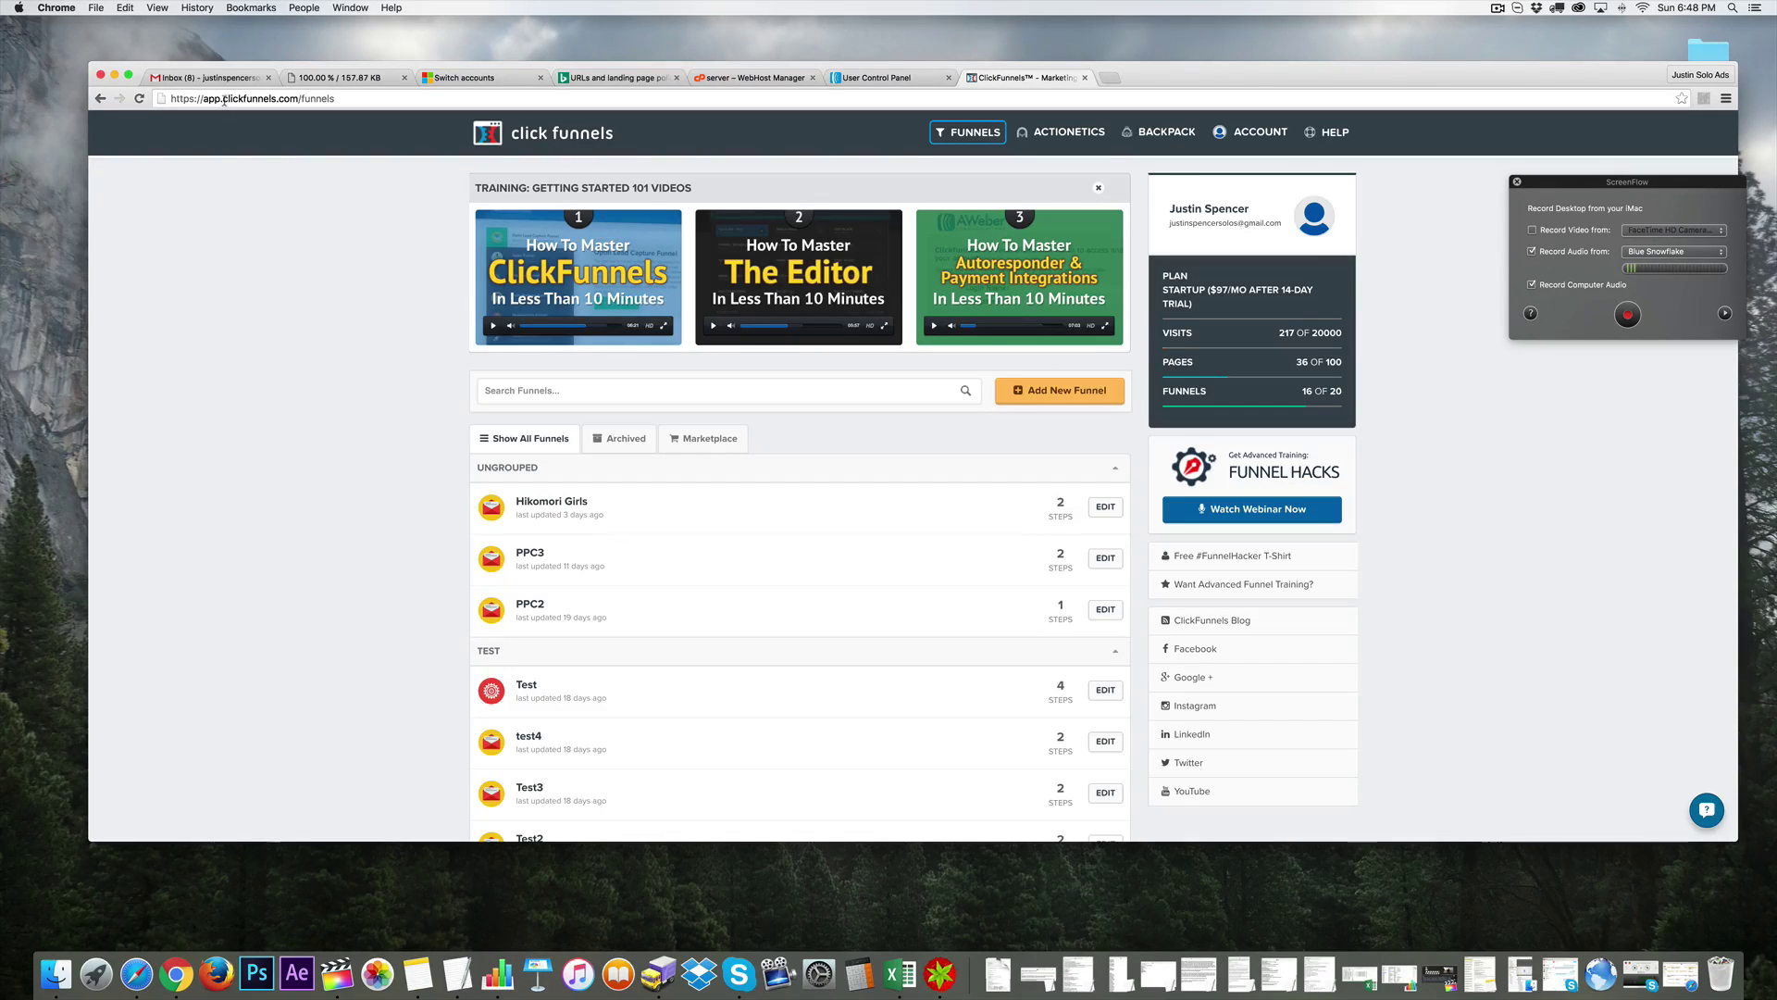
# - Look over the funnels dashboard, including the training videos and the list of existing funnels
pyautogui.moveTo(224, 100); pyautogui.dragTo(292, 100)
pyautogui.click(372, 223)
pyautogui.moveTo(969, 137)
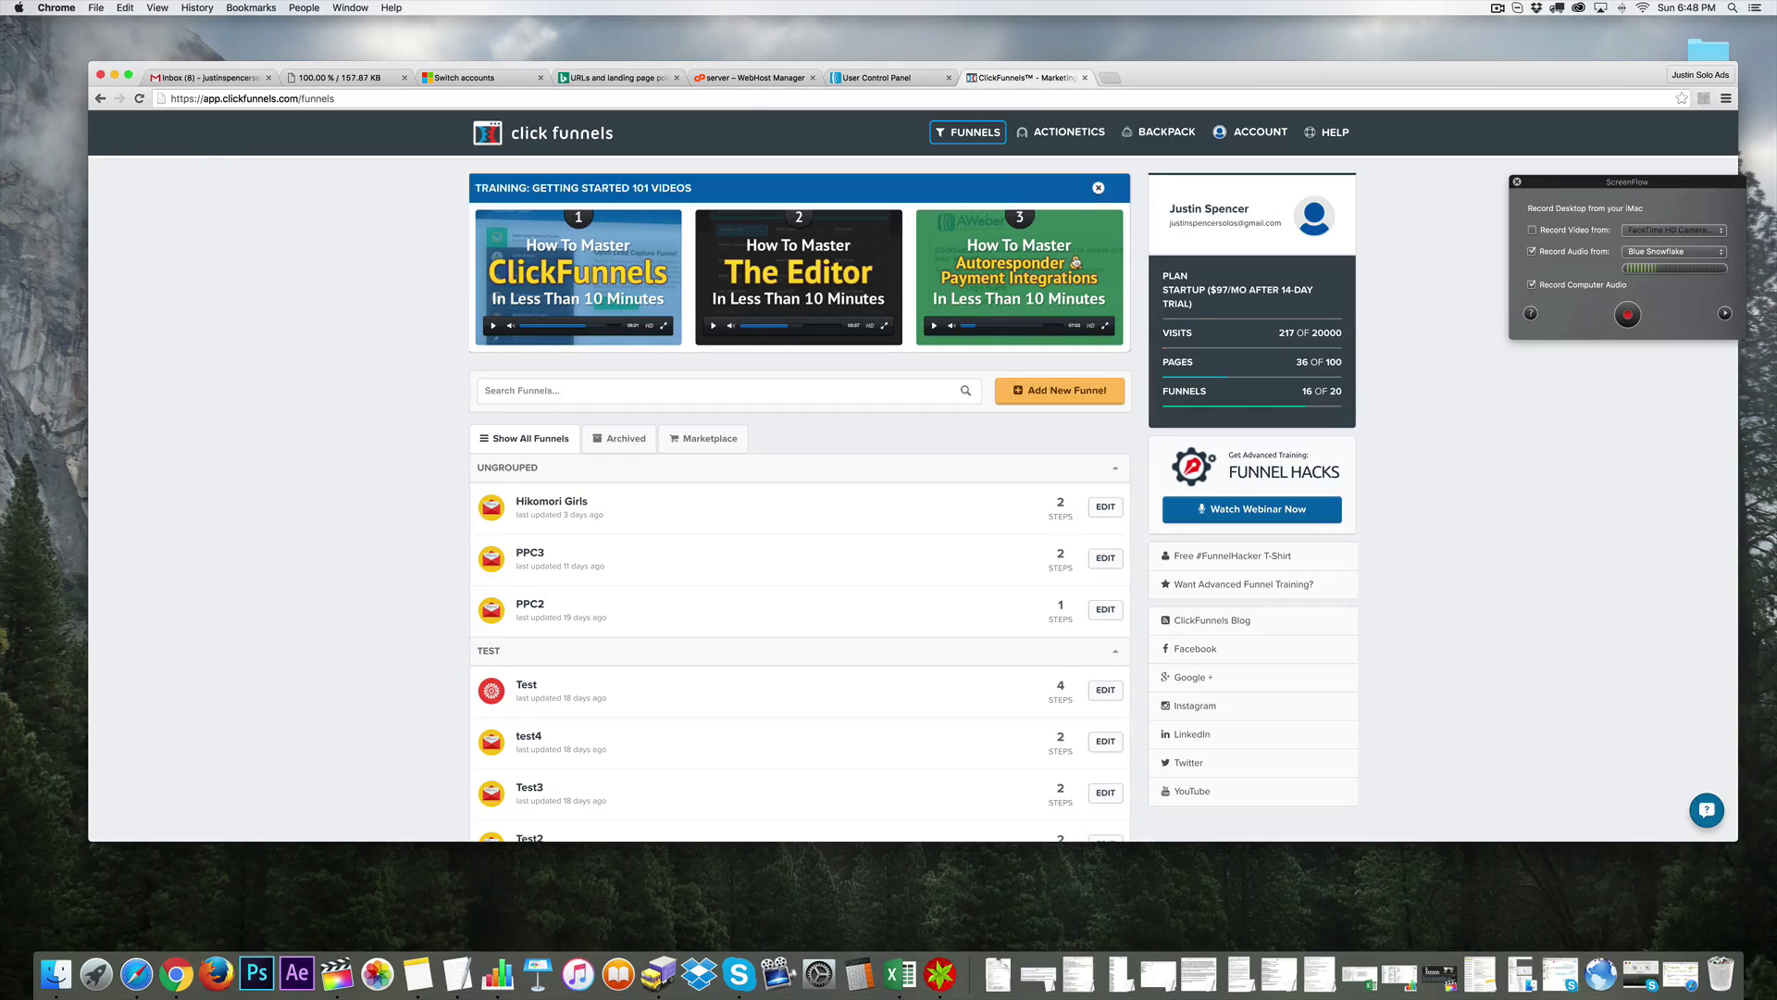
pyautogui.click(967, 131)
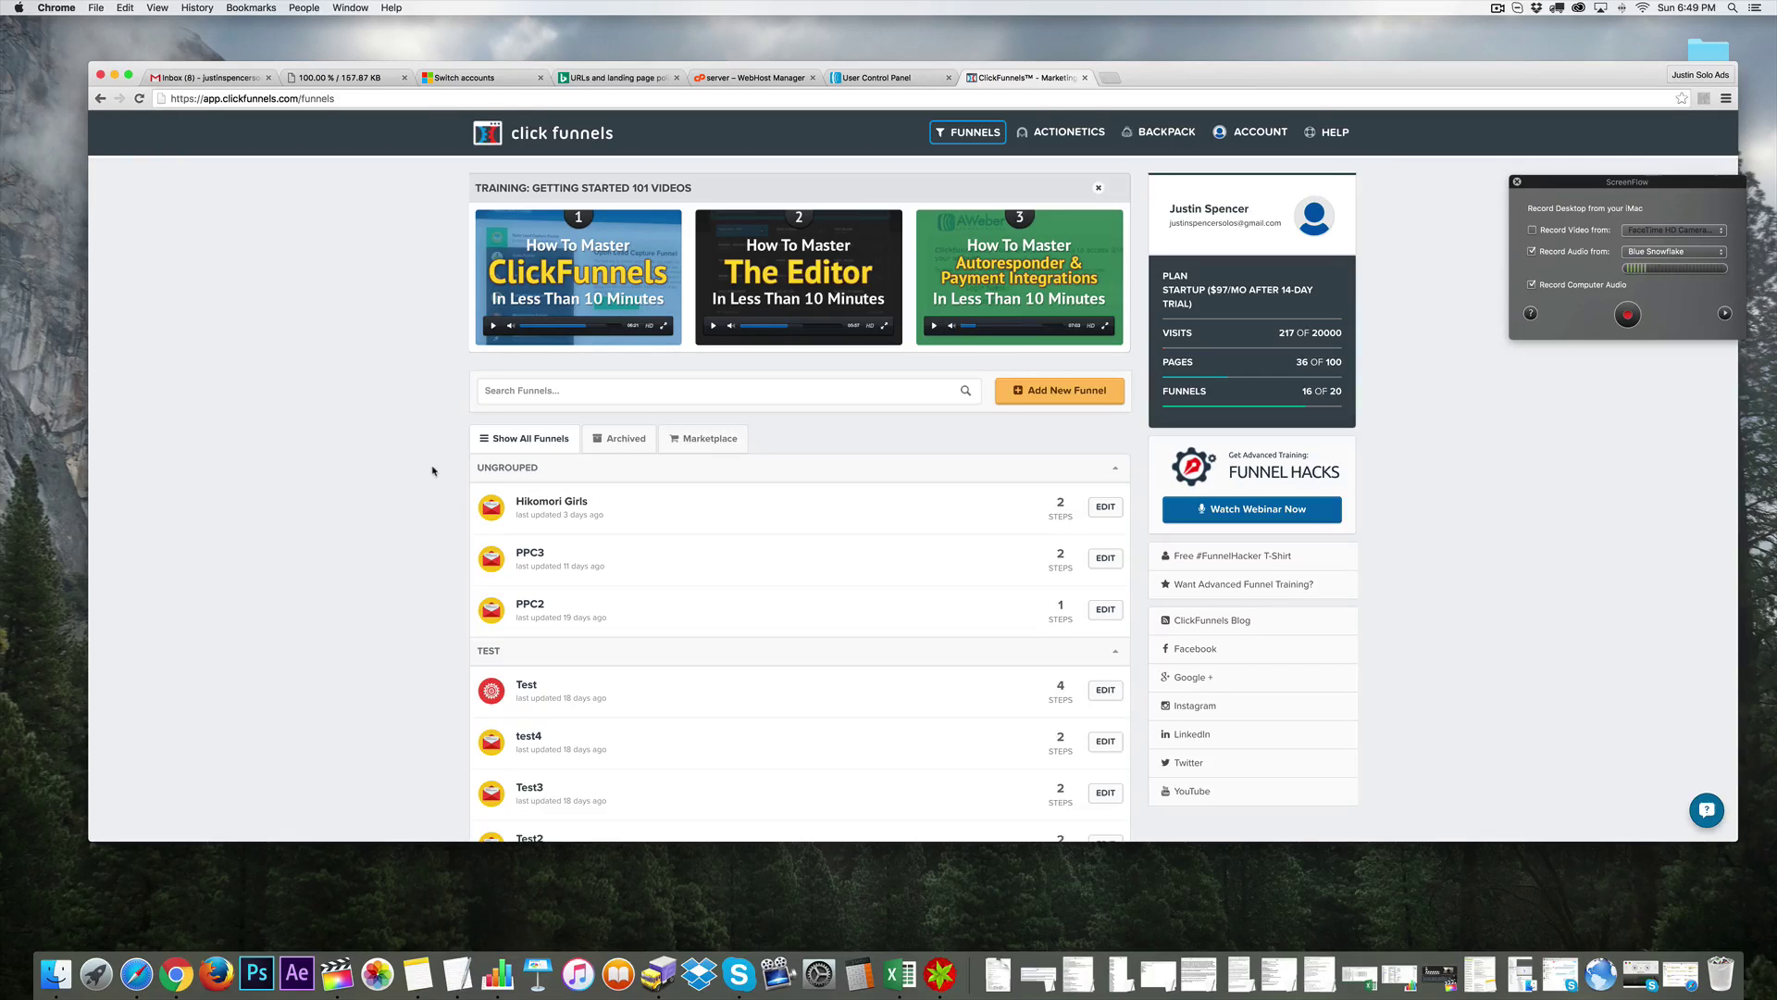
pyautogui.scroll(-1, 490, 278)
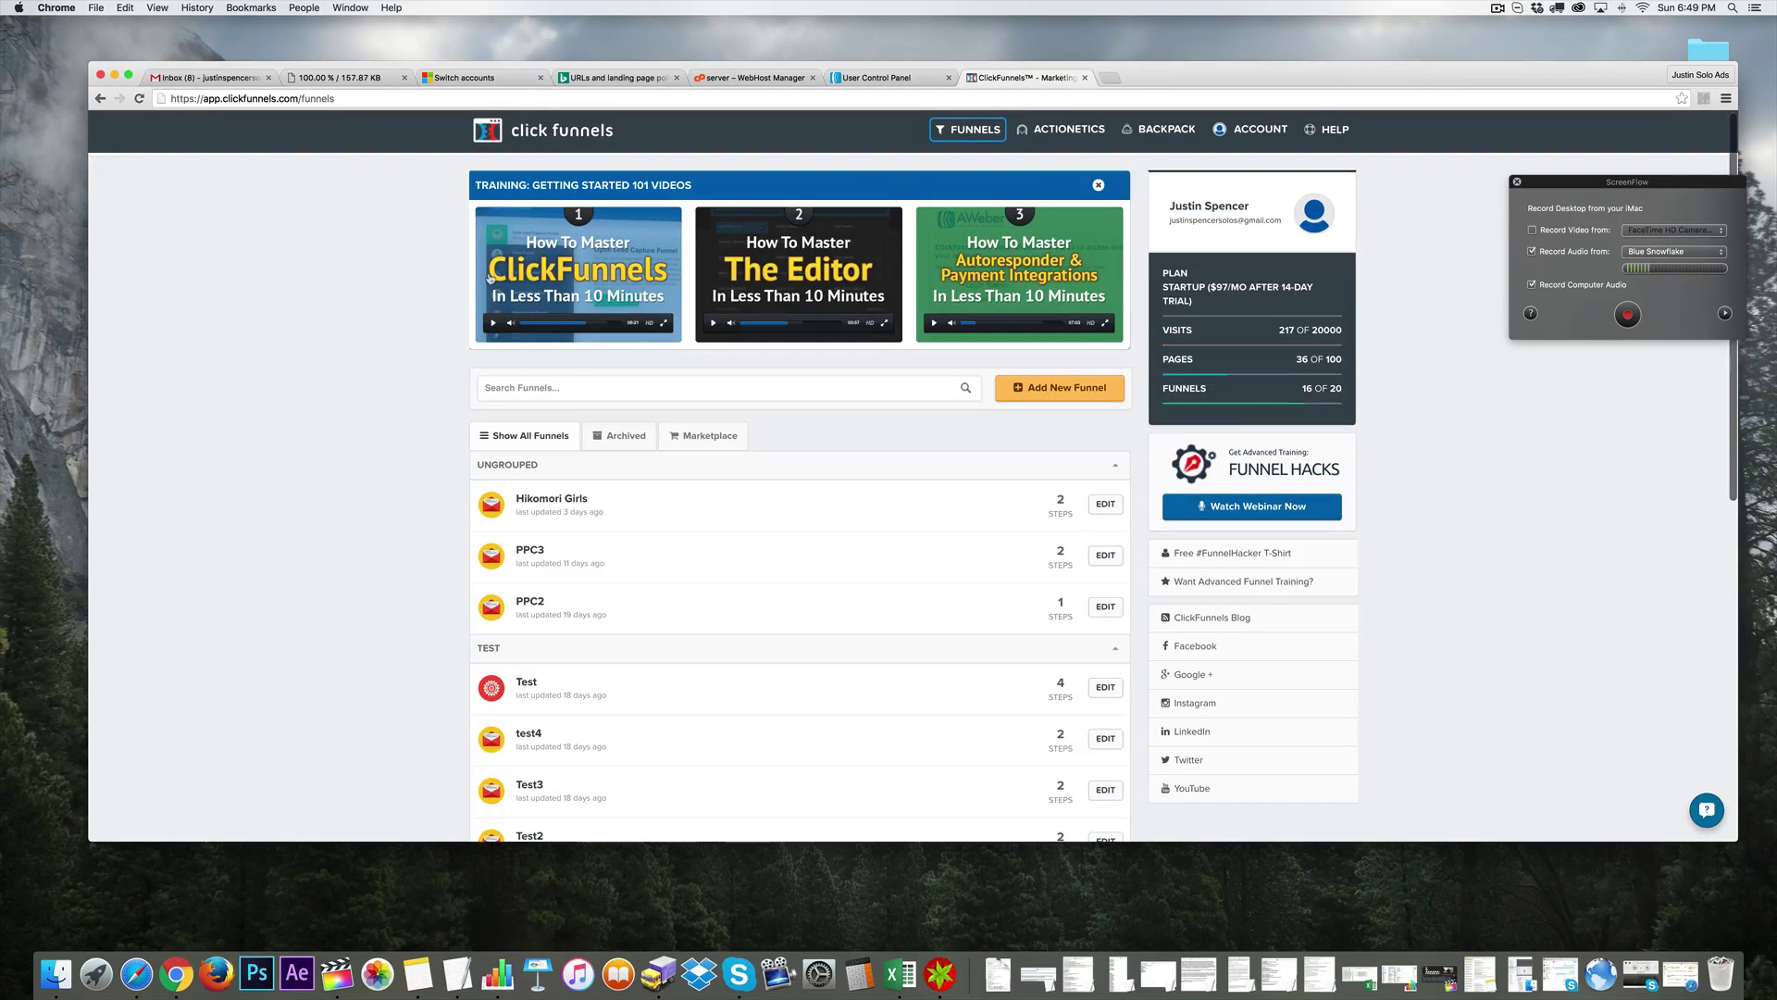
pyautogui.scroll(1, 769, 408)
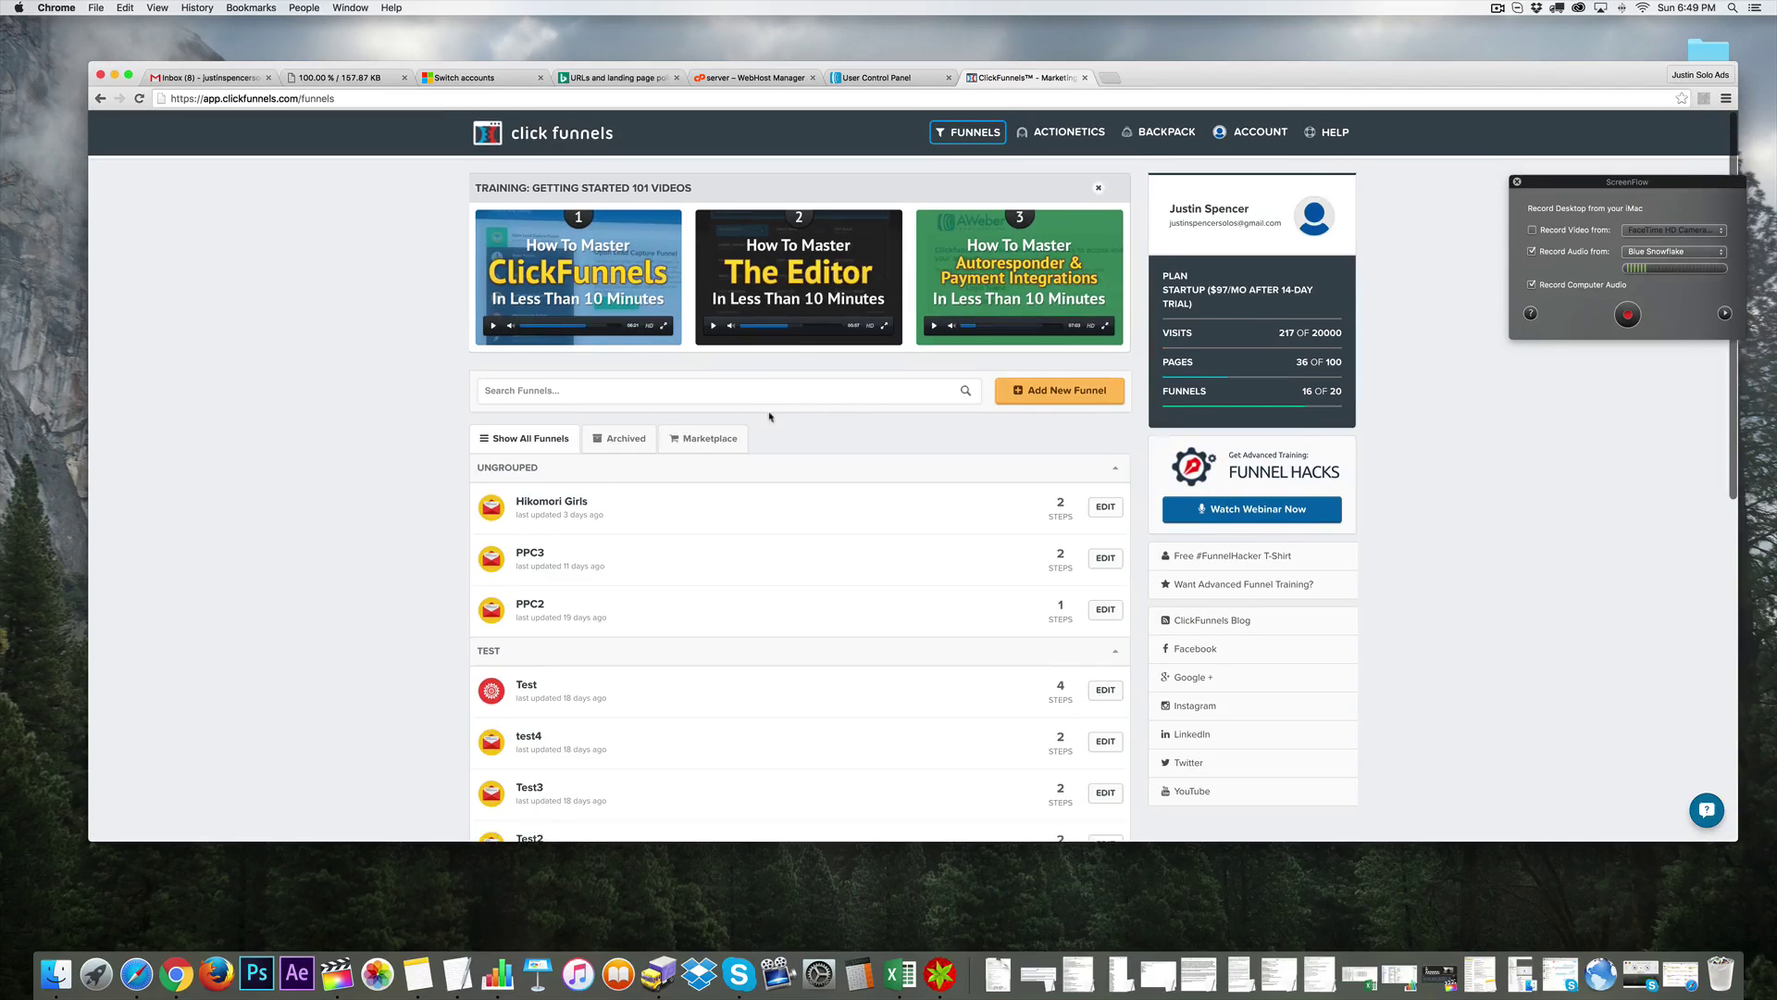
pyautogui.scroll(-5, 825, 423)
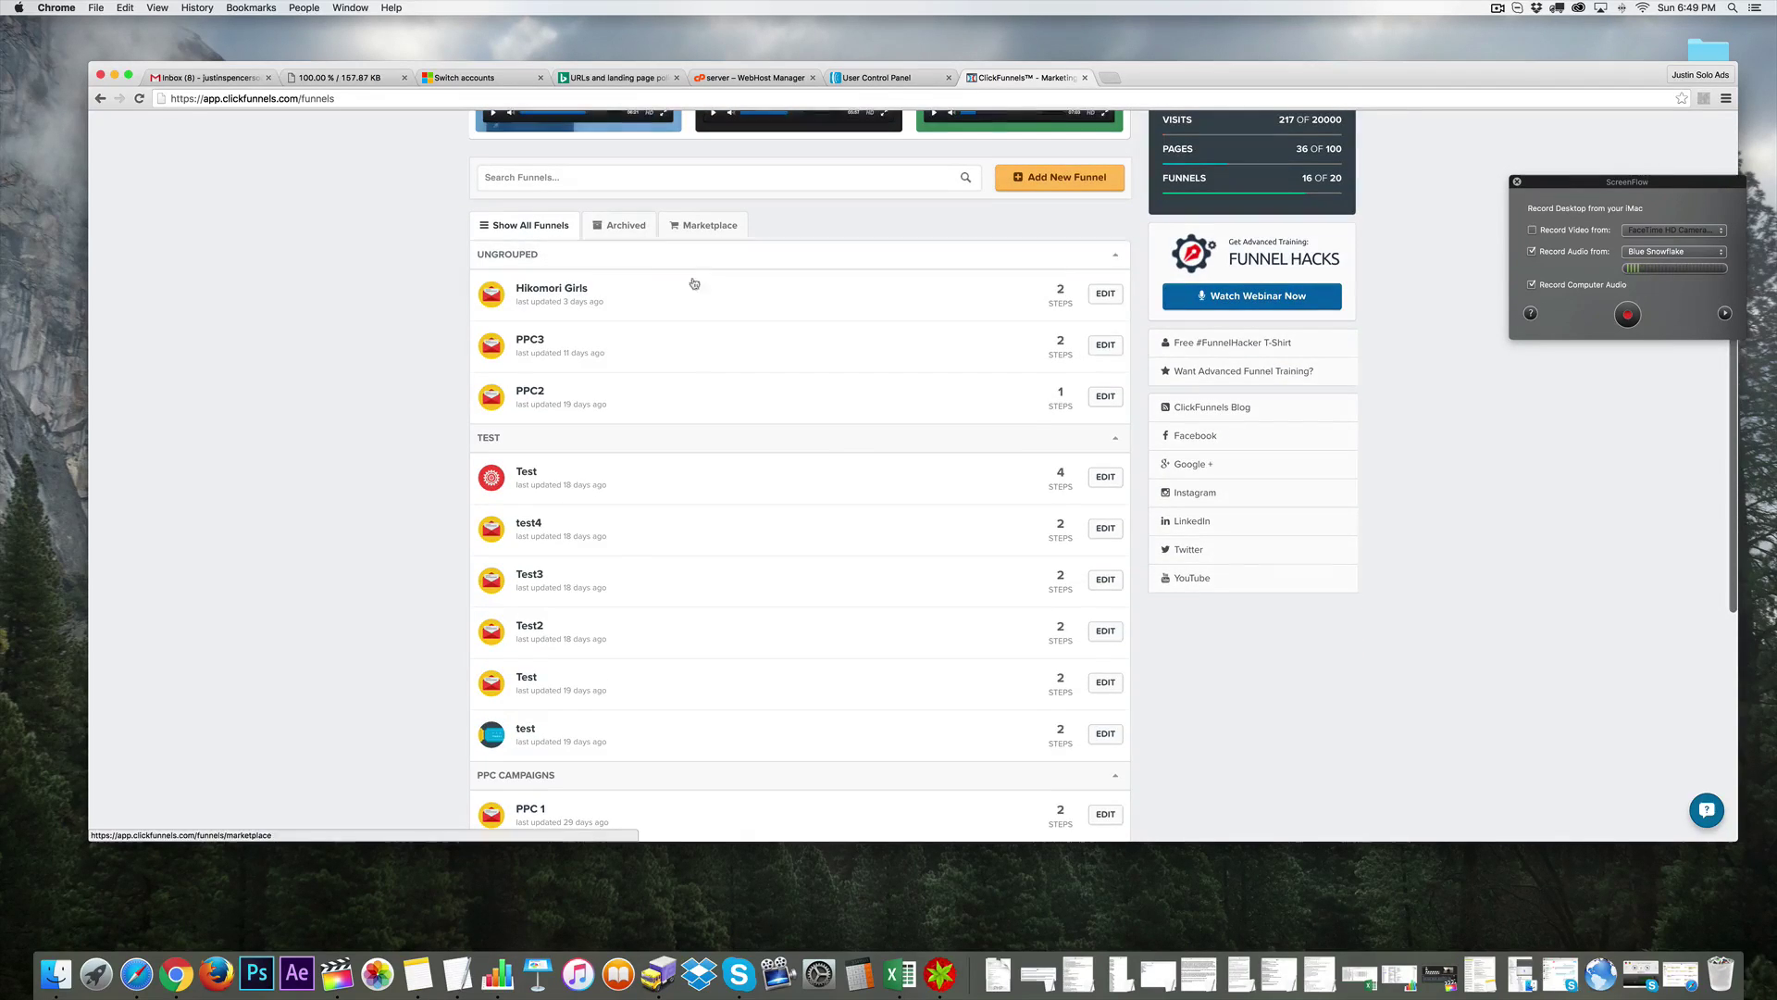
pyautogui.scroll(5, 695, 351)
# - Create a new Collect Emails funnel named "Advanced demo 1 walkthrough" without a group tag
pyautogui.click(1048, 392)
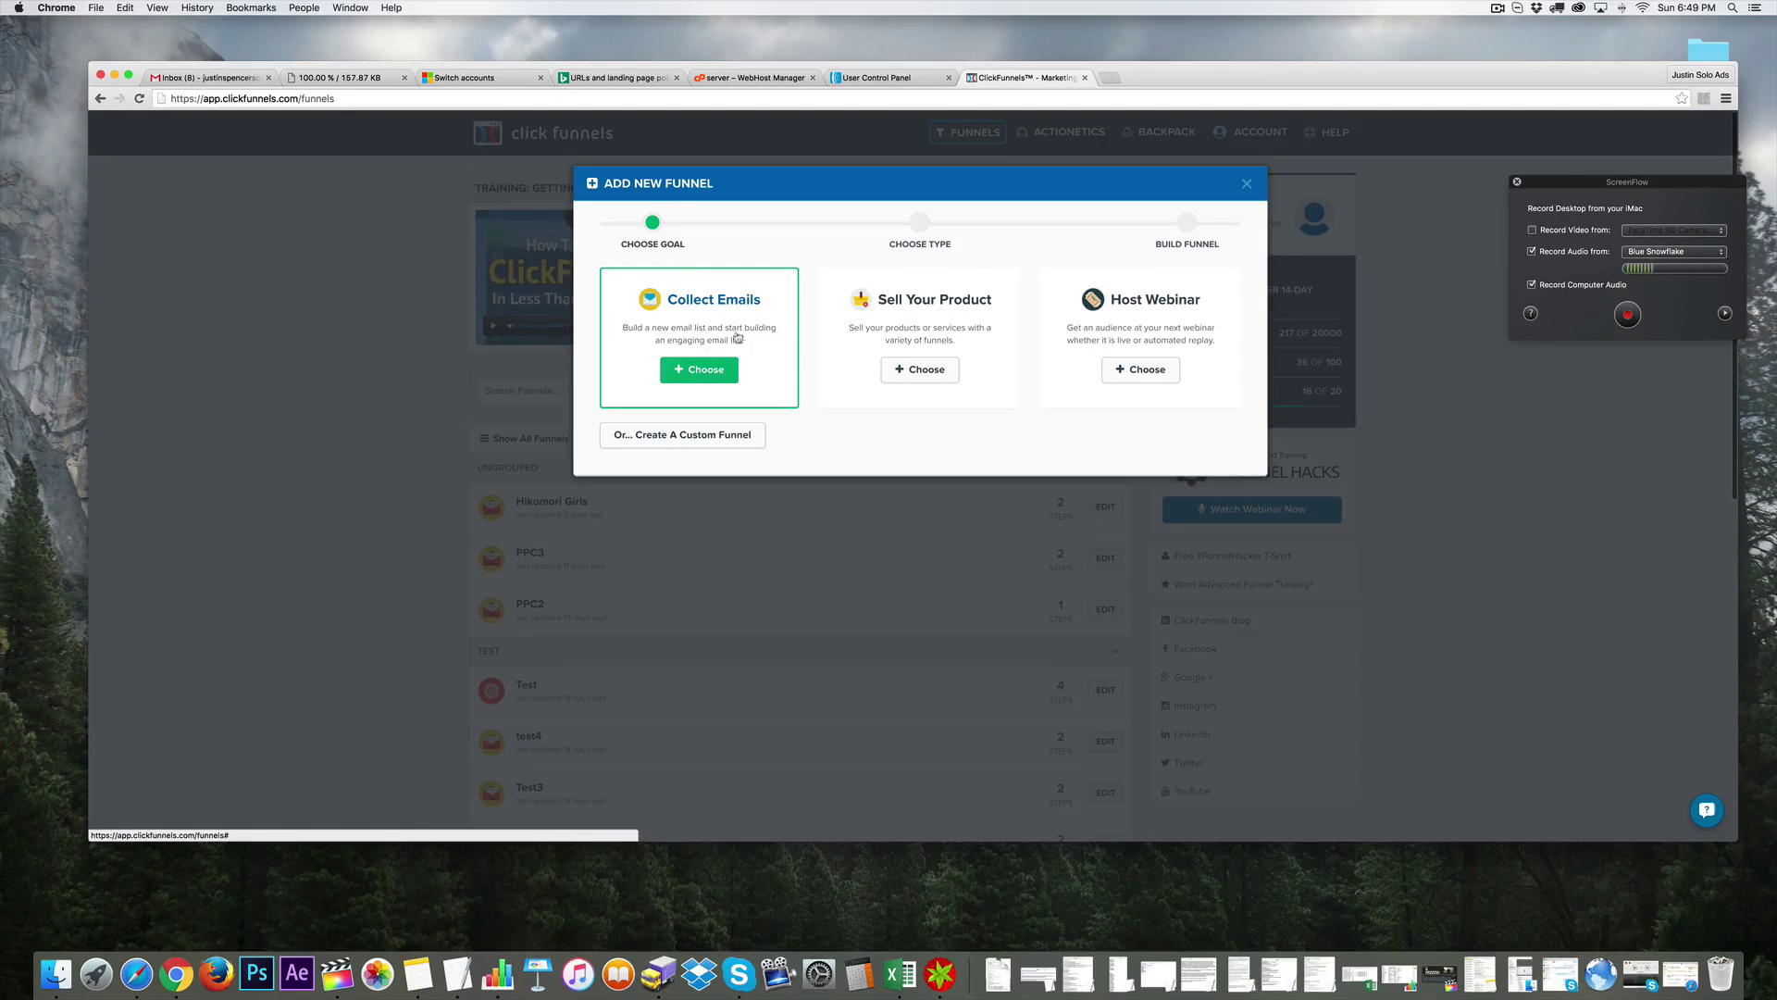
pyautogui.click(707, 373)
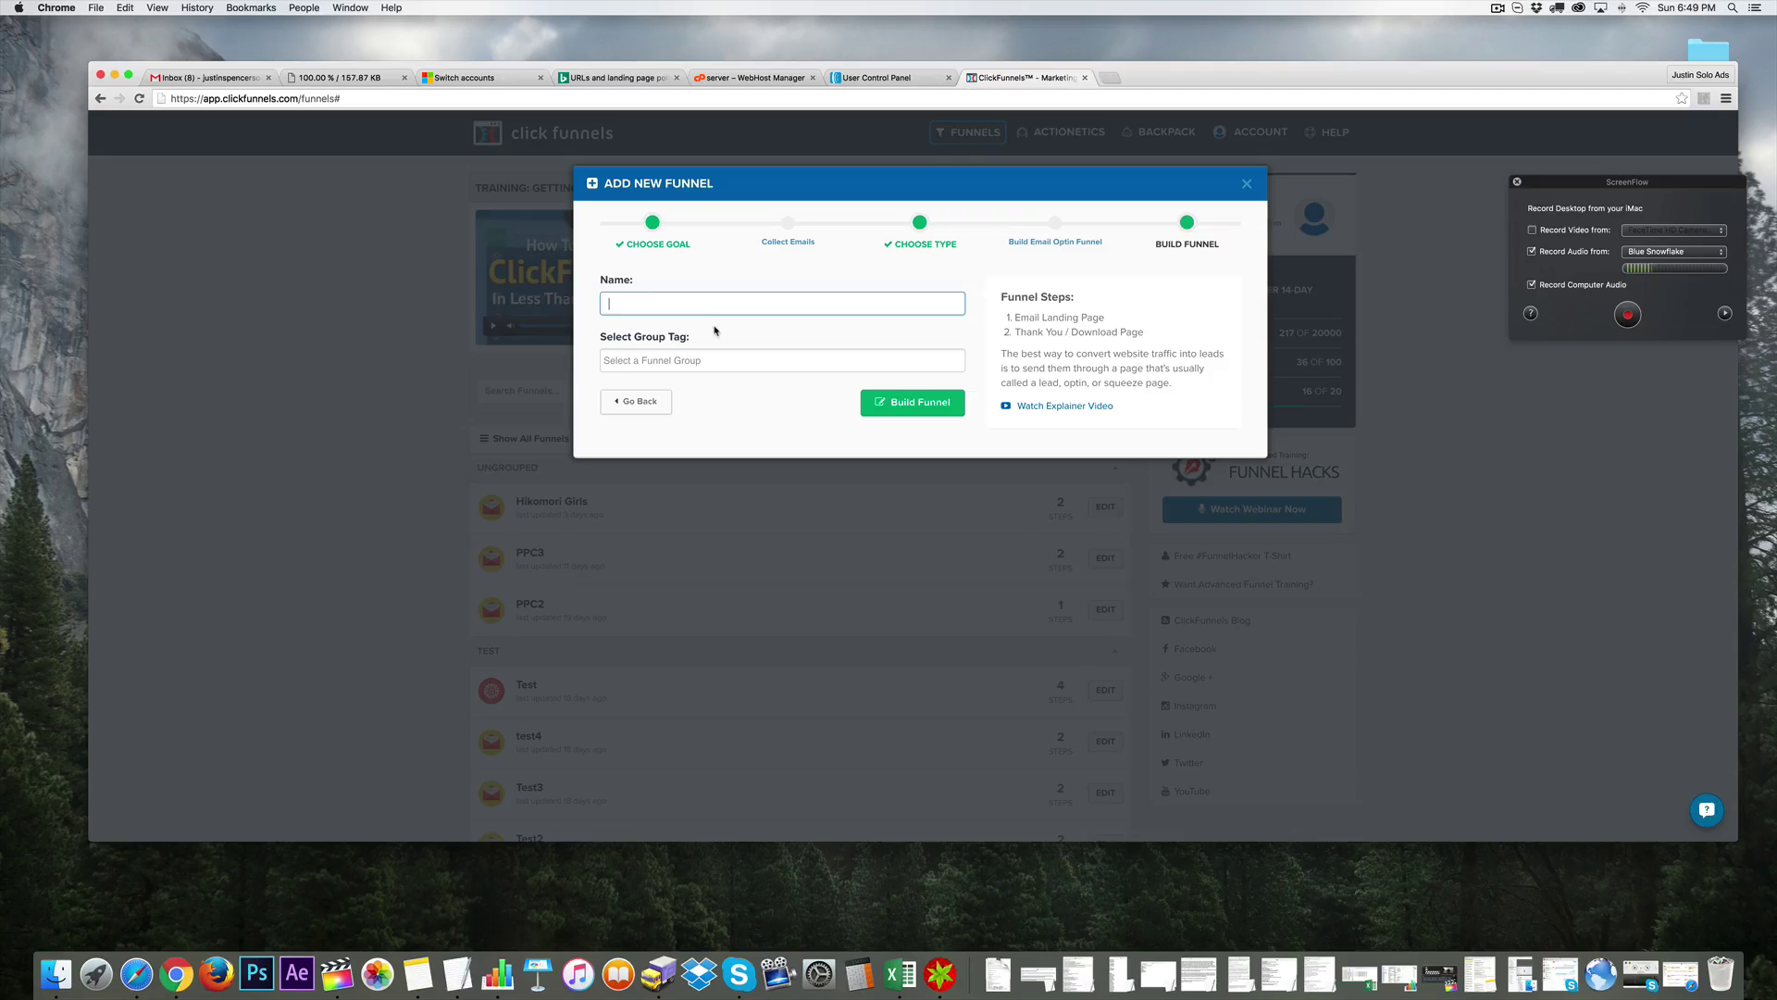
pyautogui.write('Advanced demo 1 walkthrough')
pyautogui.click(870, 403)
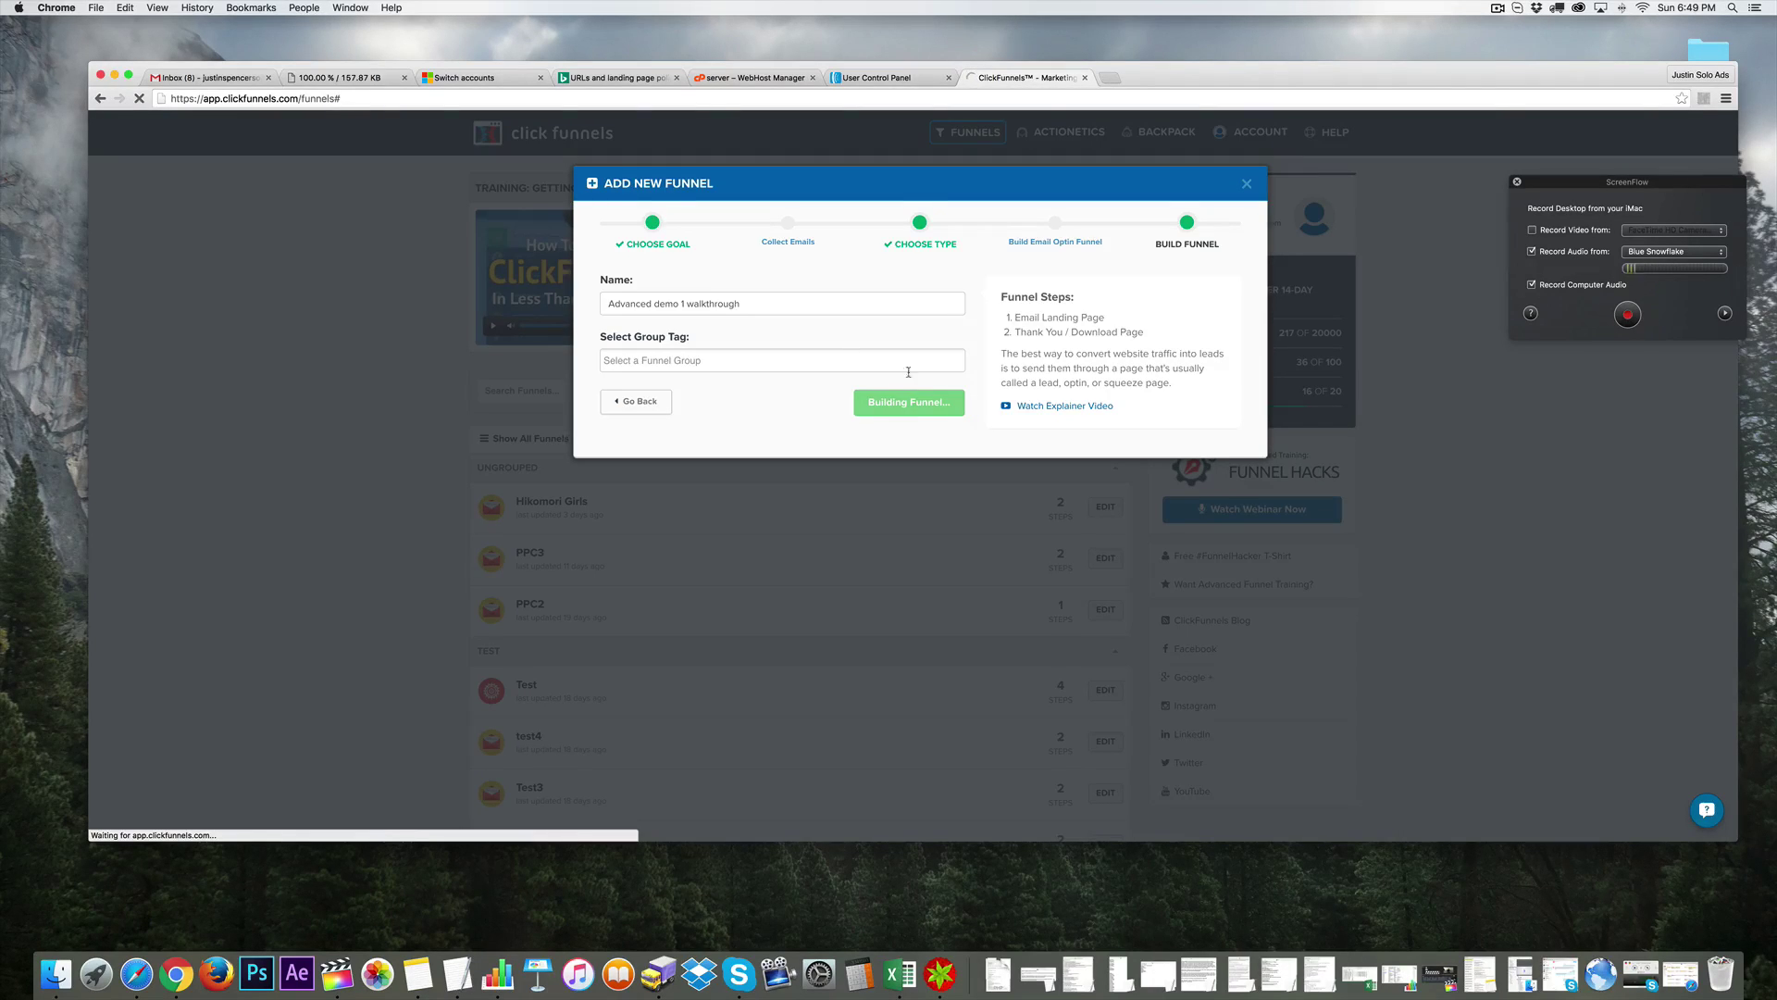
pyautogui.press('XF86AudioRaiseVolume')
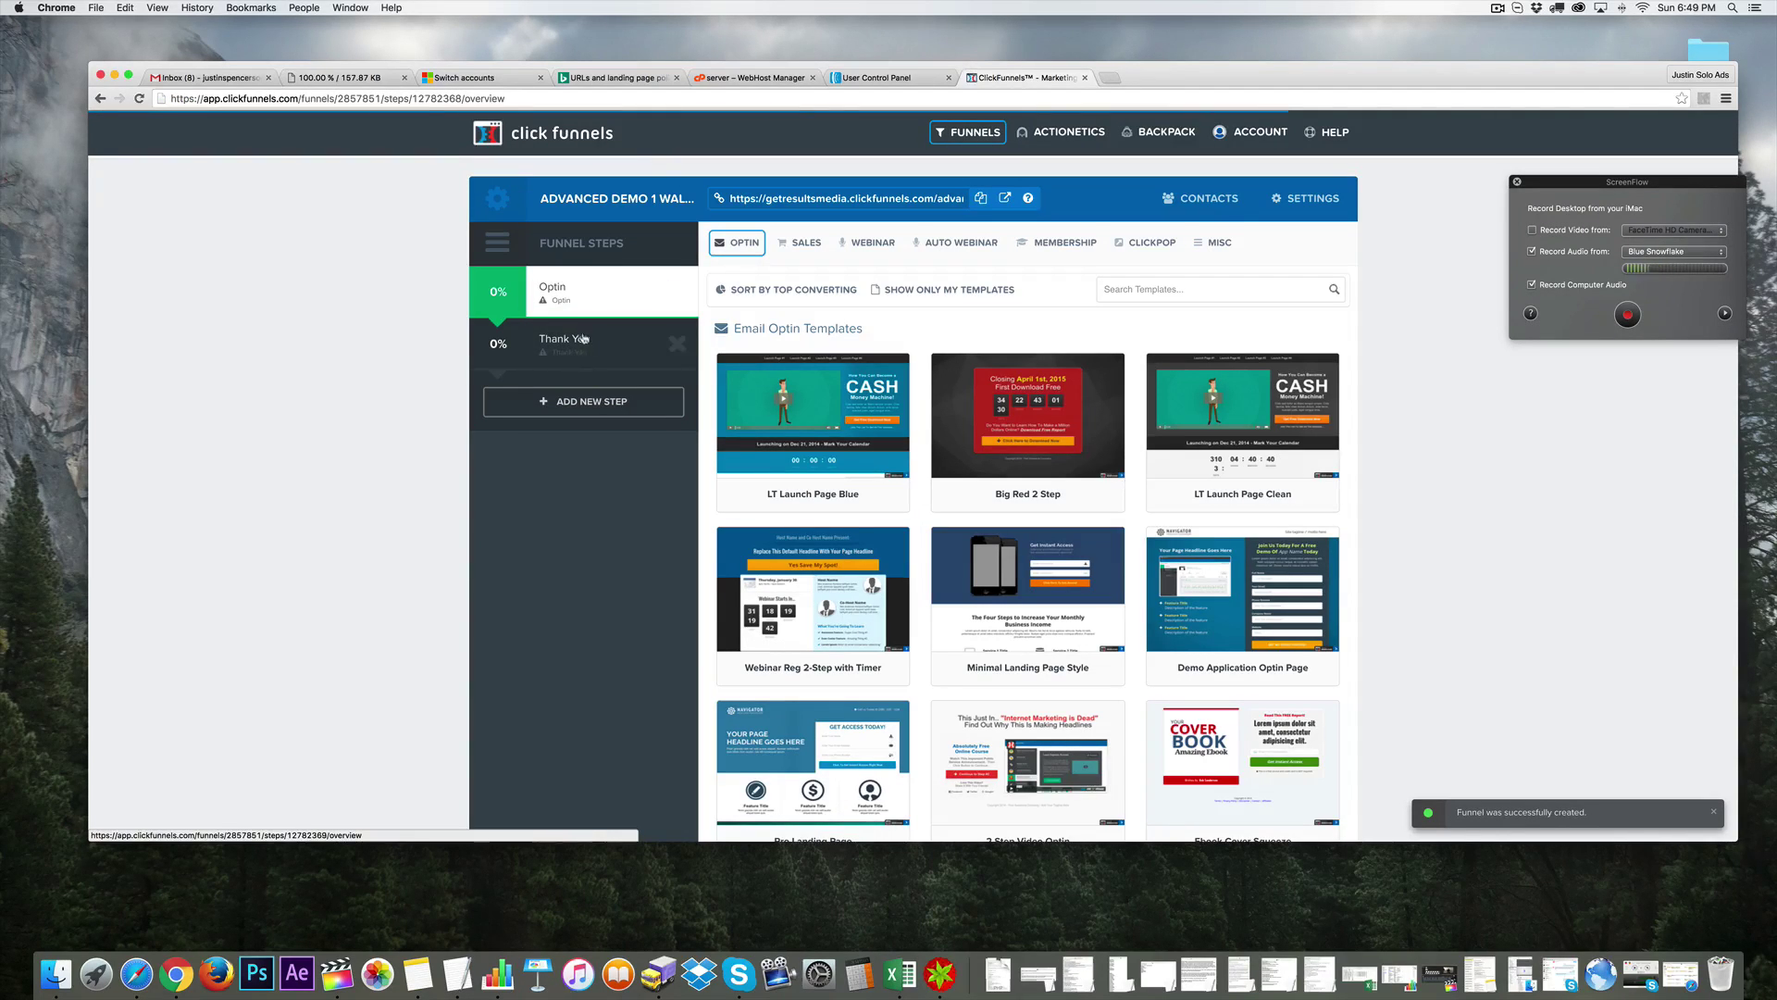
# - Narrow the browser window and choose the Super Clean Optin template for the Optin step
pyautogui.click(643, 312)
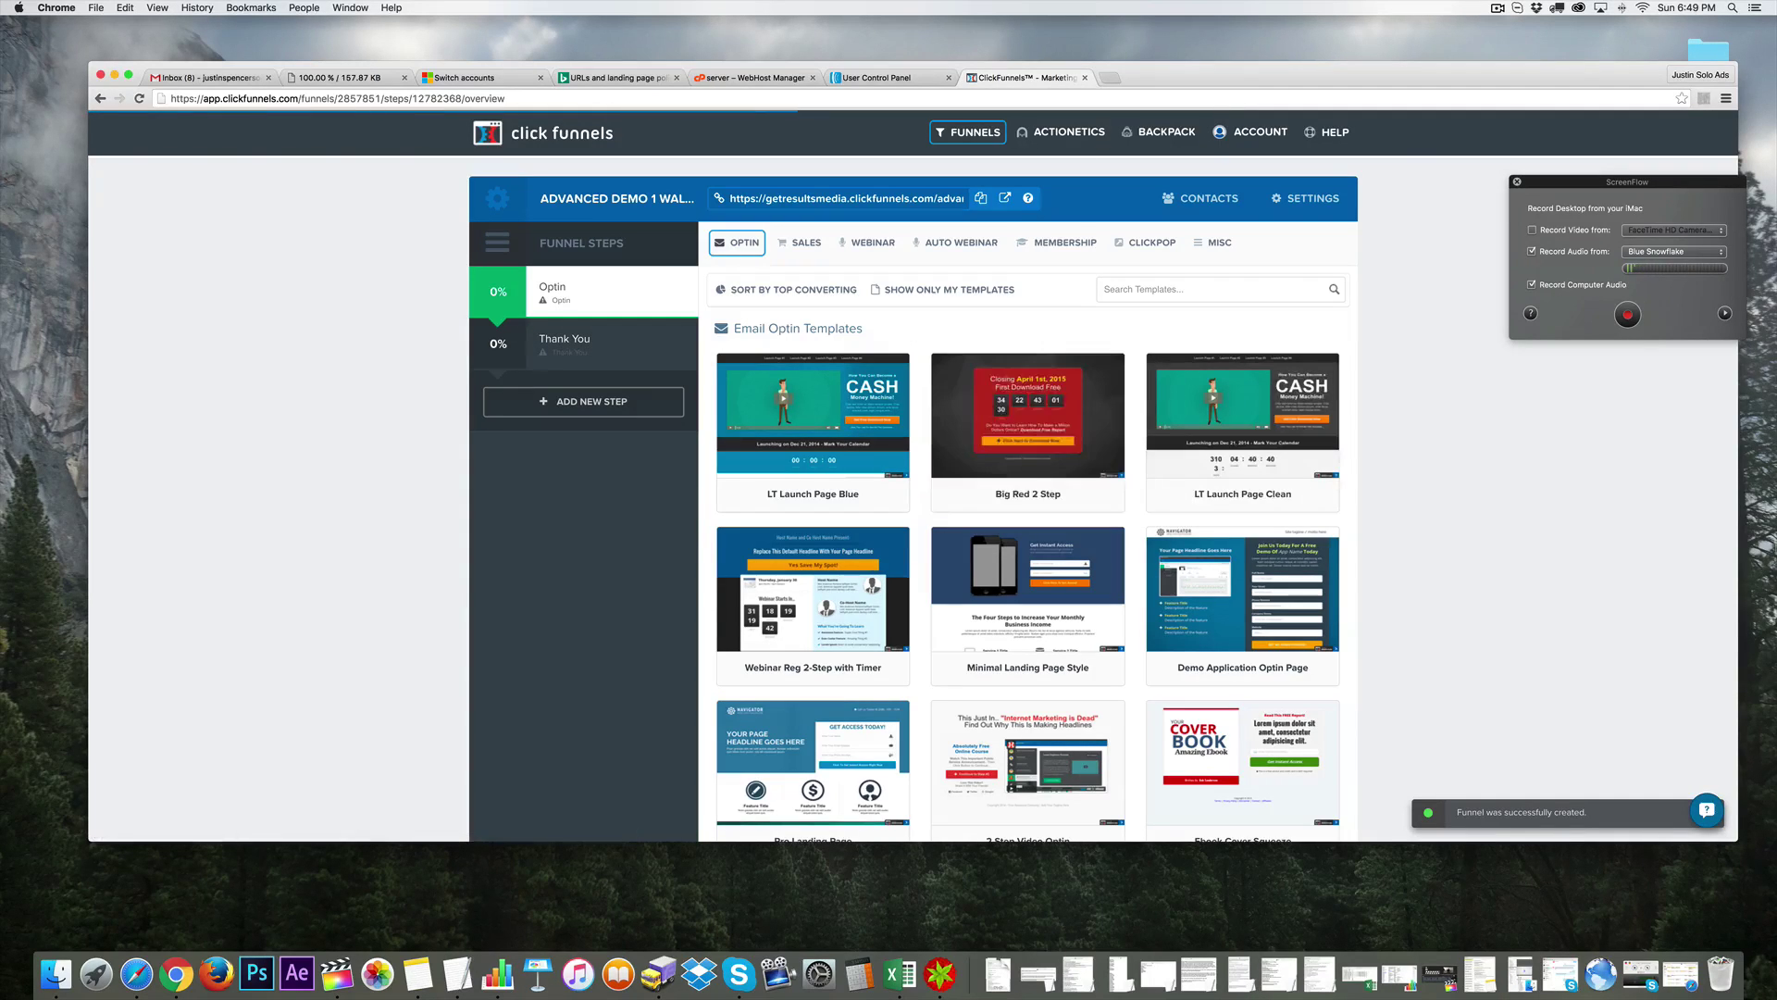
pyautogui.moveTo(1739, 629); pyautogui.dragTo(1371, 629)
pyautogui.moveTo(738, 404)
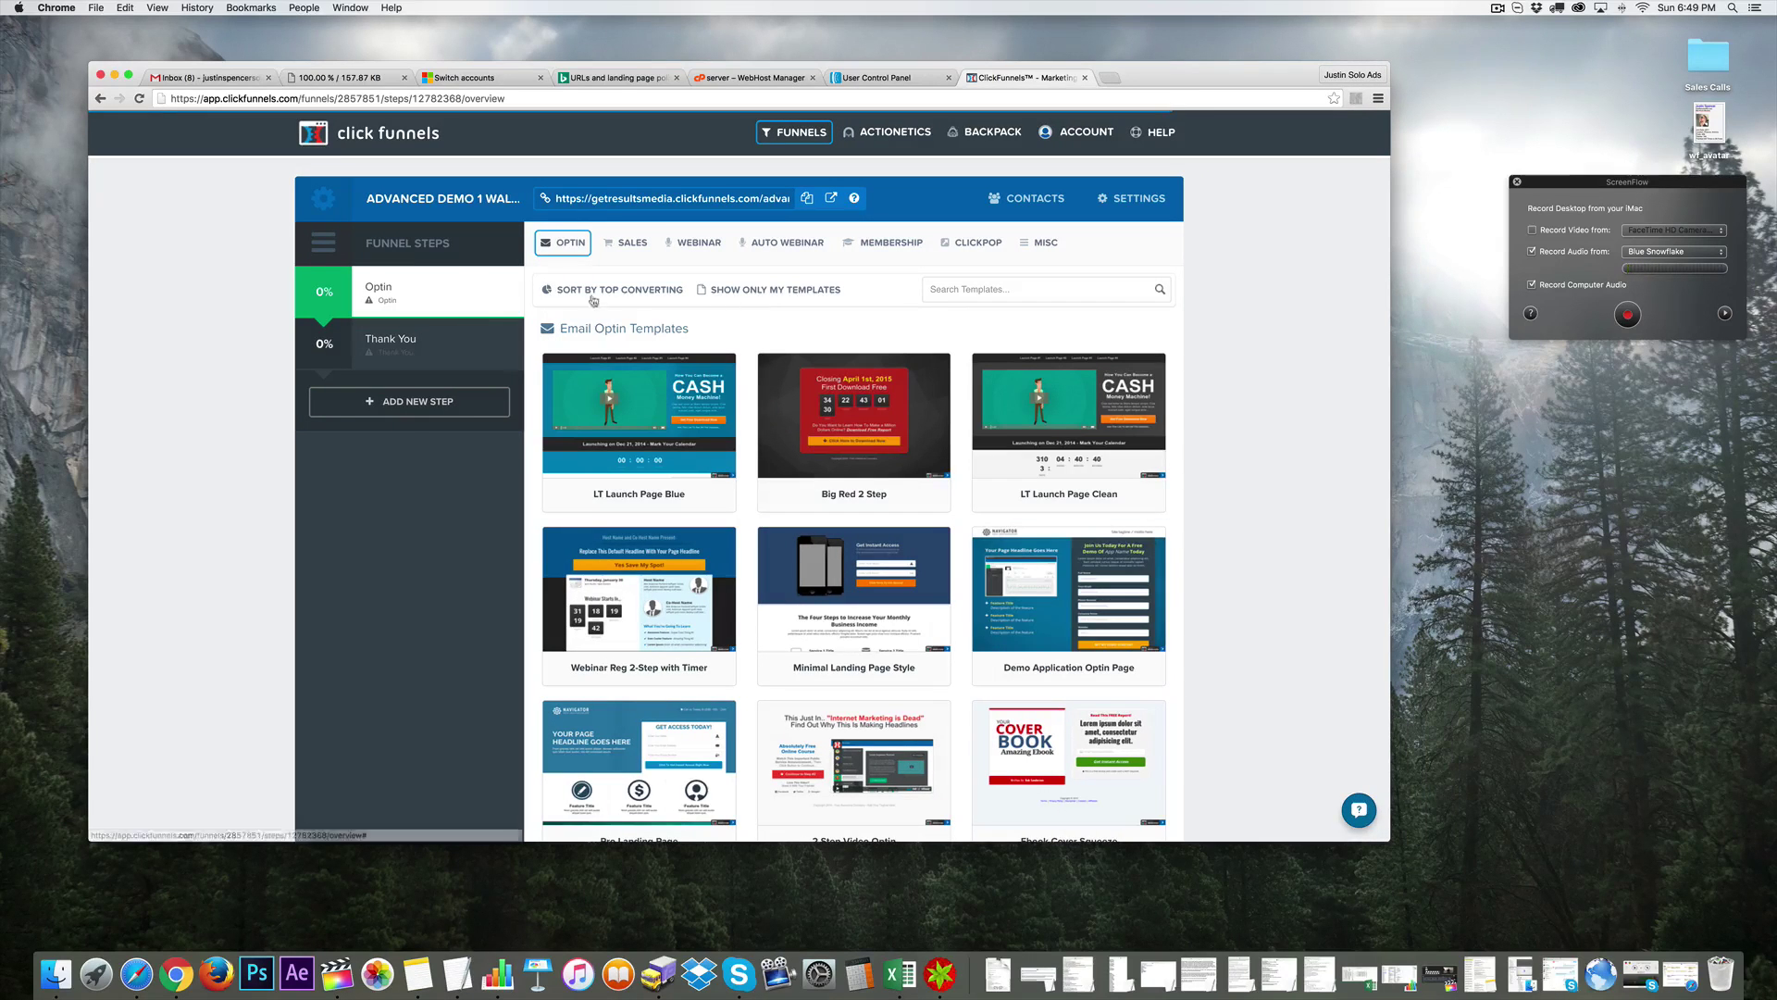
pyautogui.scroll(-1, 988, 402)
pyautogui.scroll(-10, 988, 402)
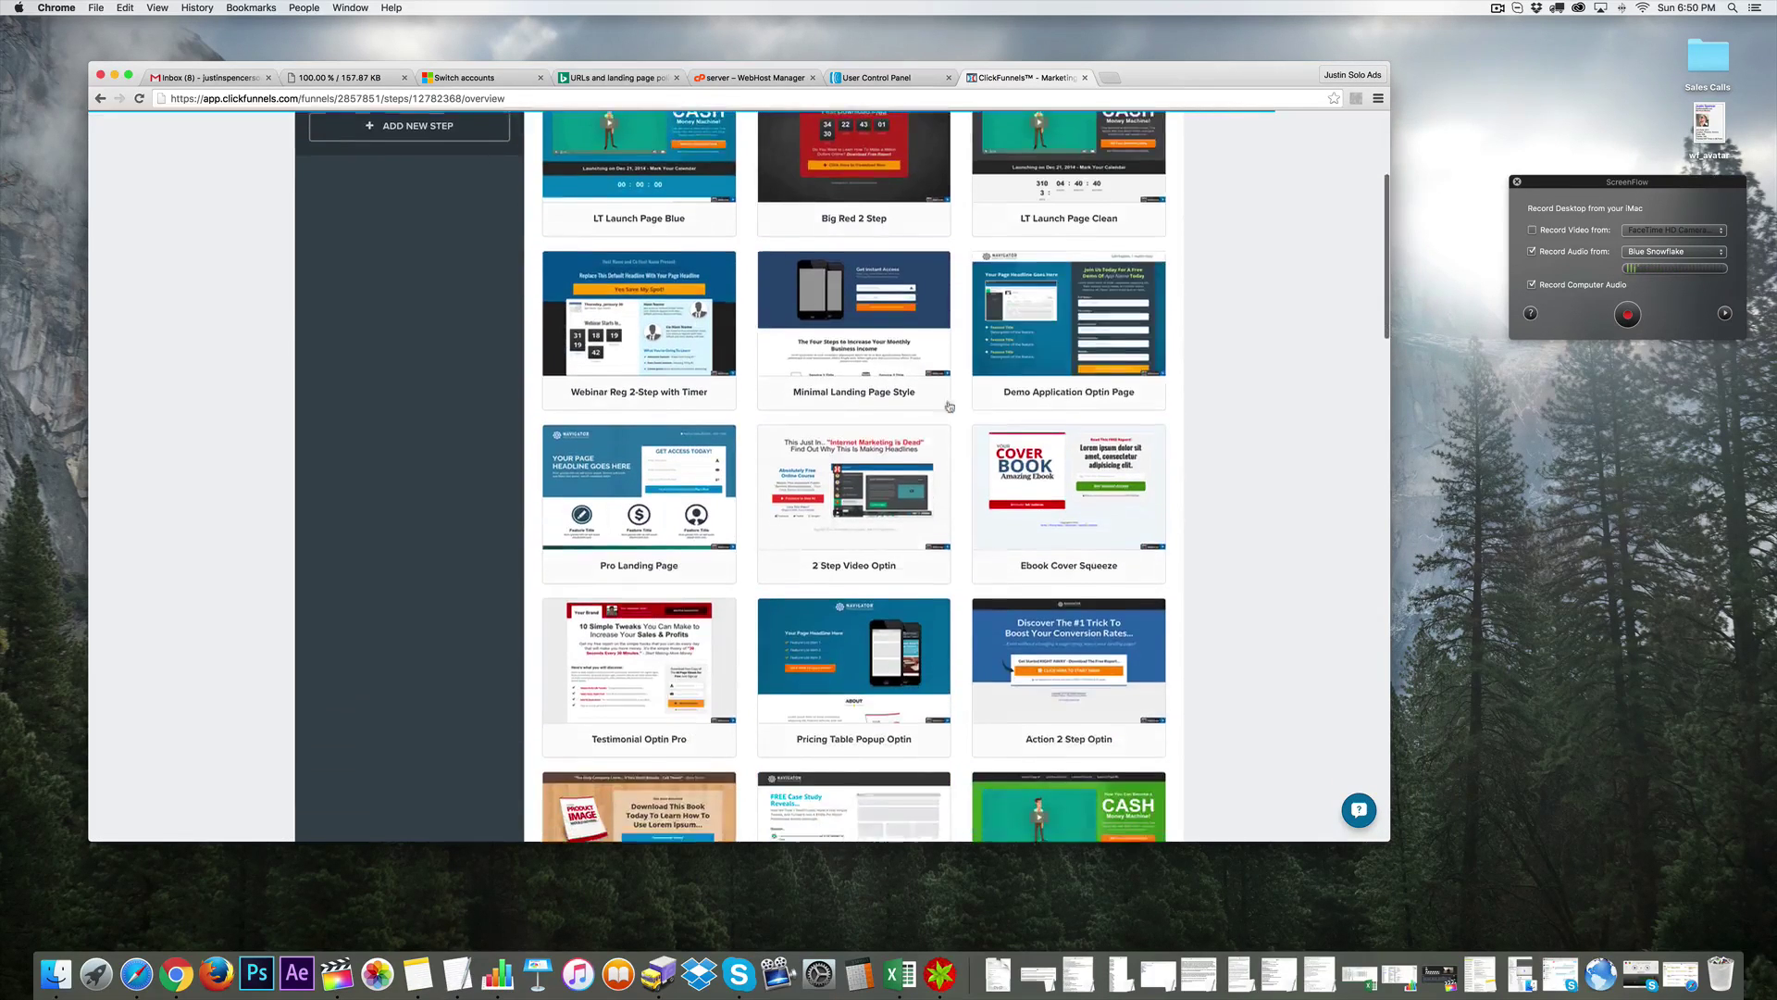
pyautogui.scroll(-12, 760, 462)
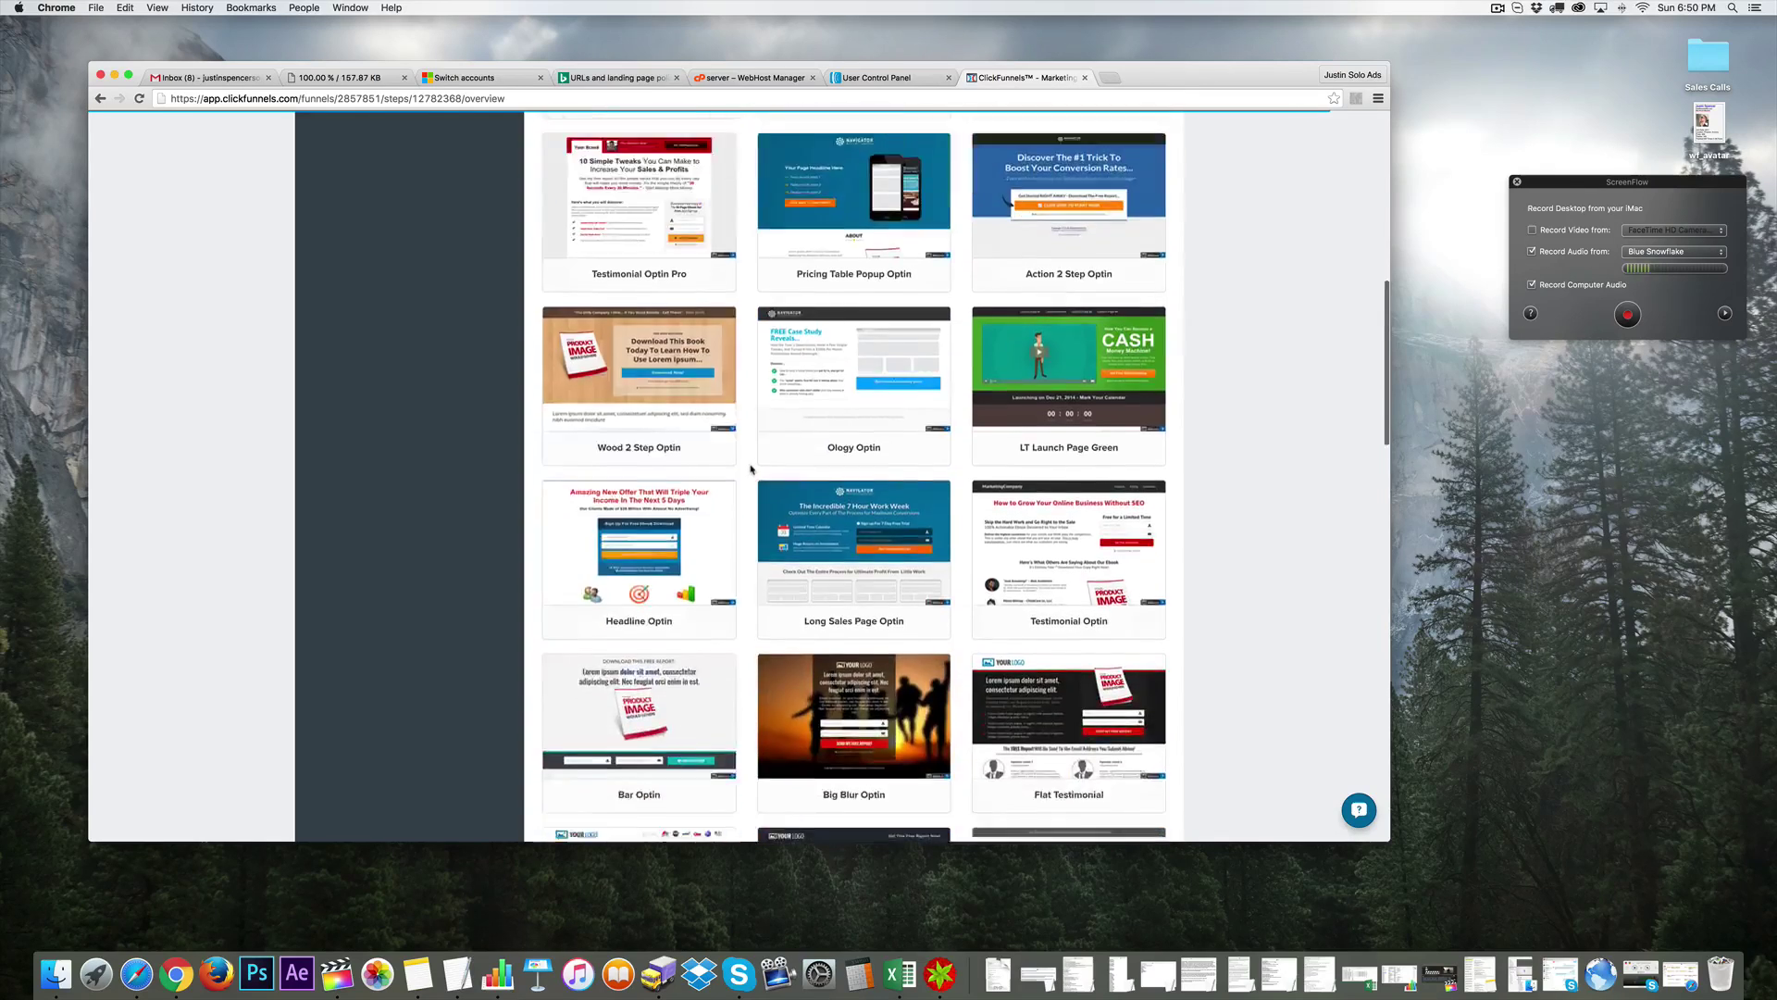
pyautogui.scroll(-9, 1272, 542)
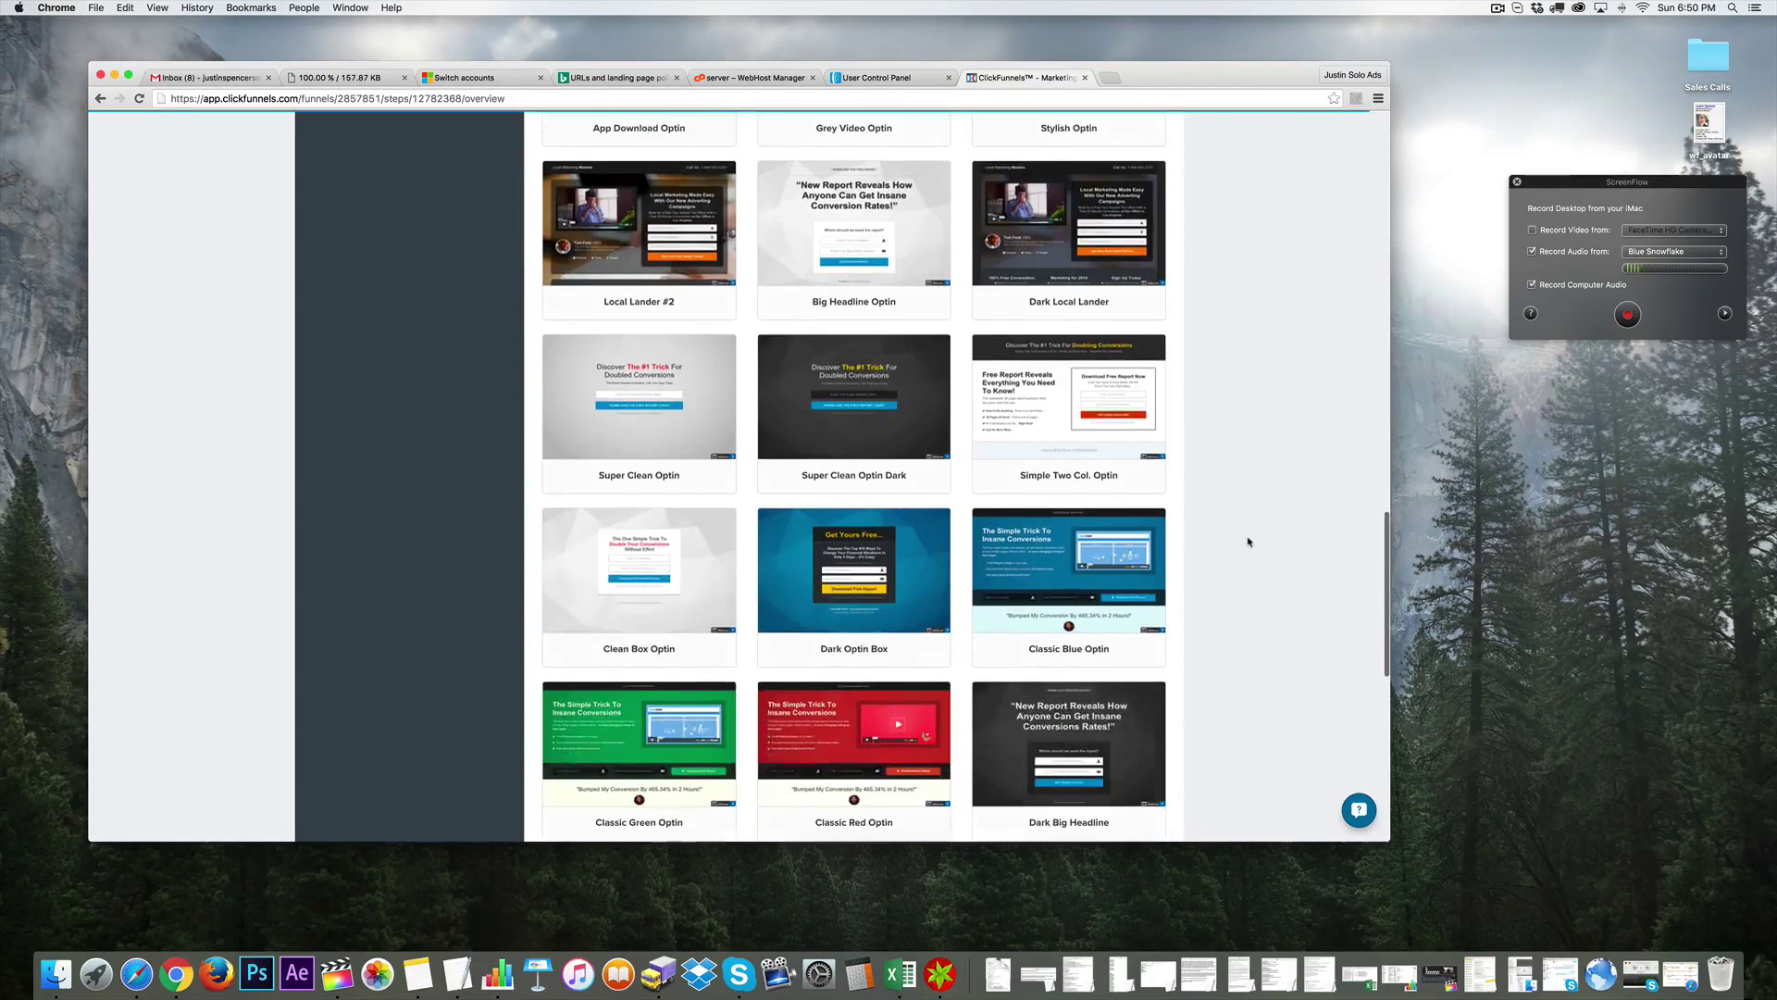
pyautogui.scroll(-3, 1228, 540)
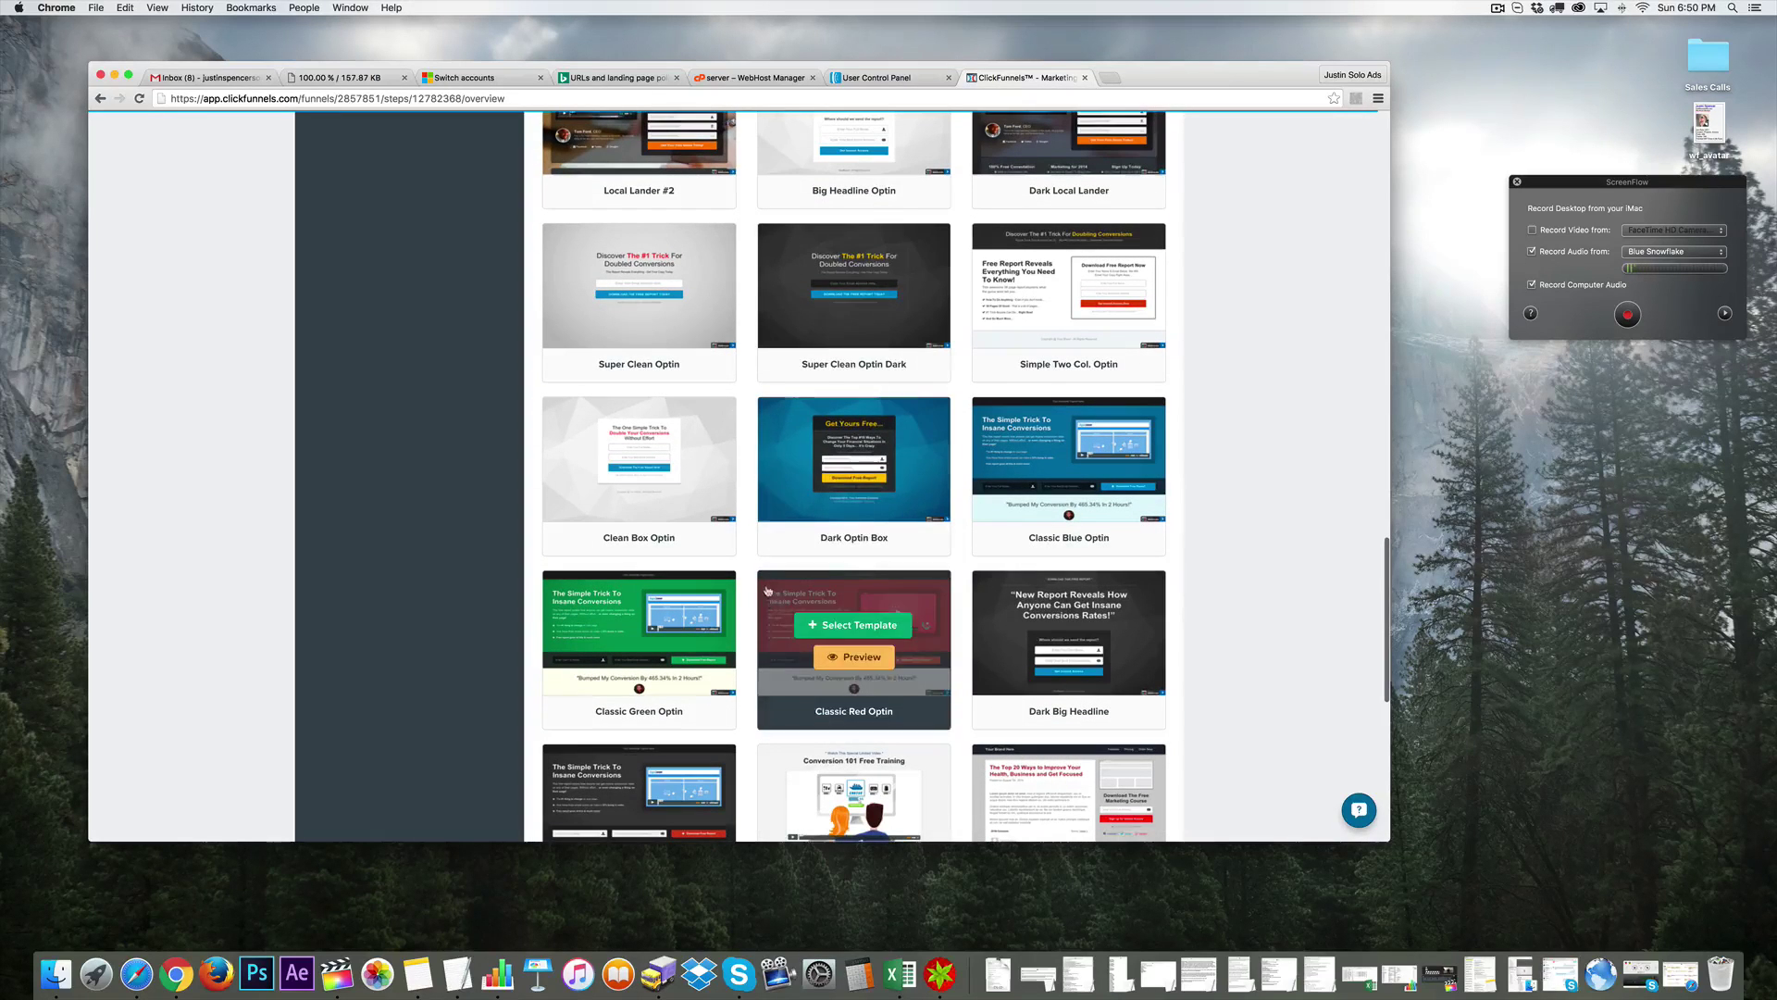
pyautogui.scroll(2, 1227, 462)
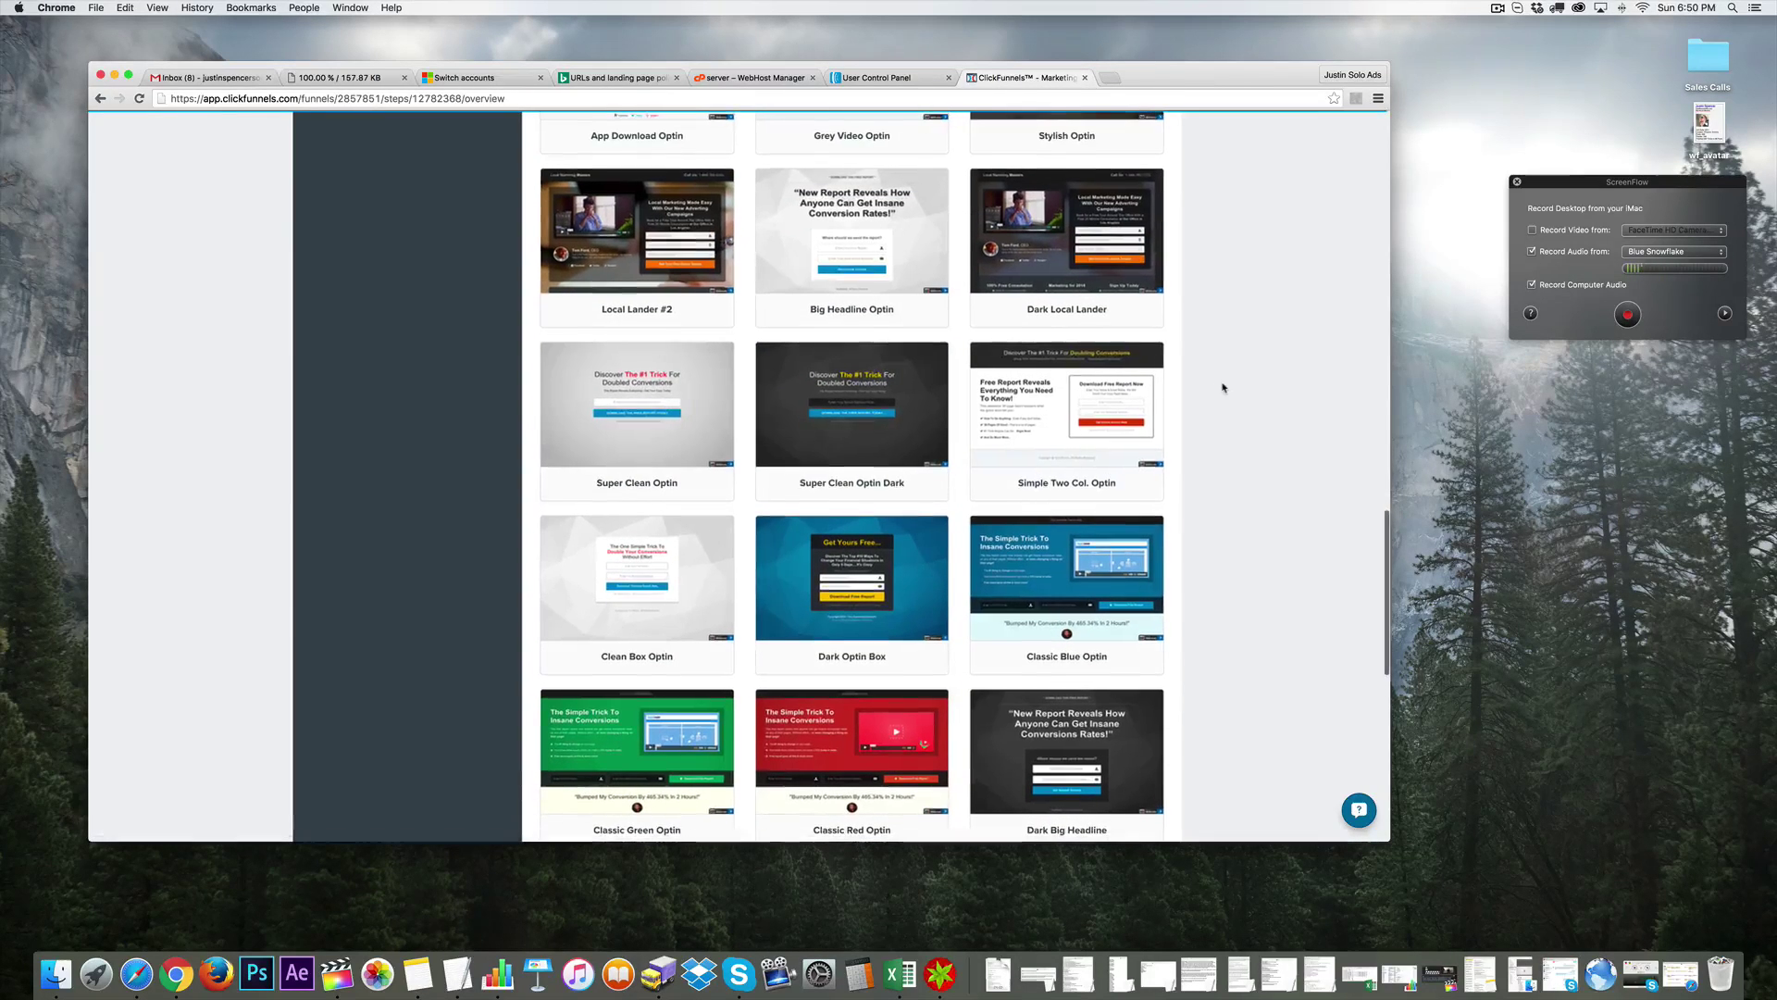
pyautogui.moveTo(757, 459)
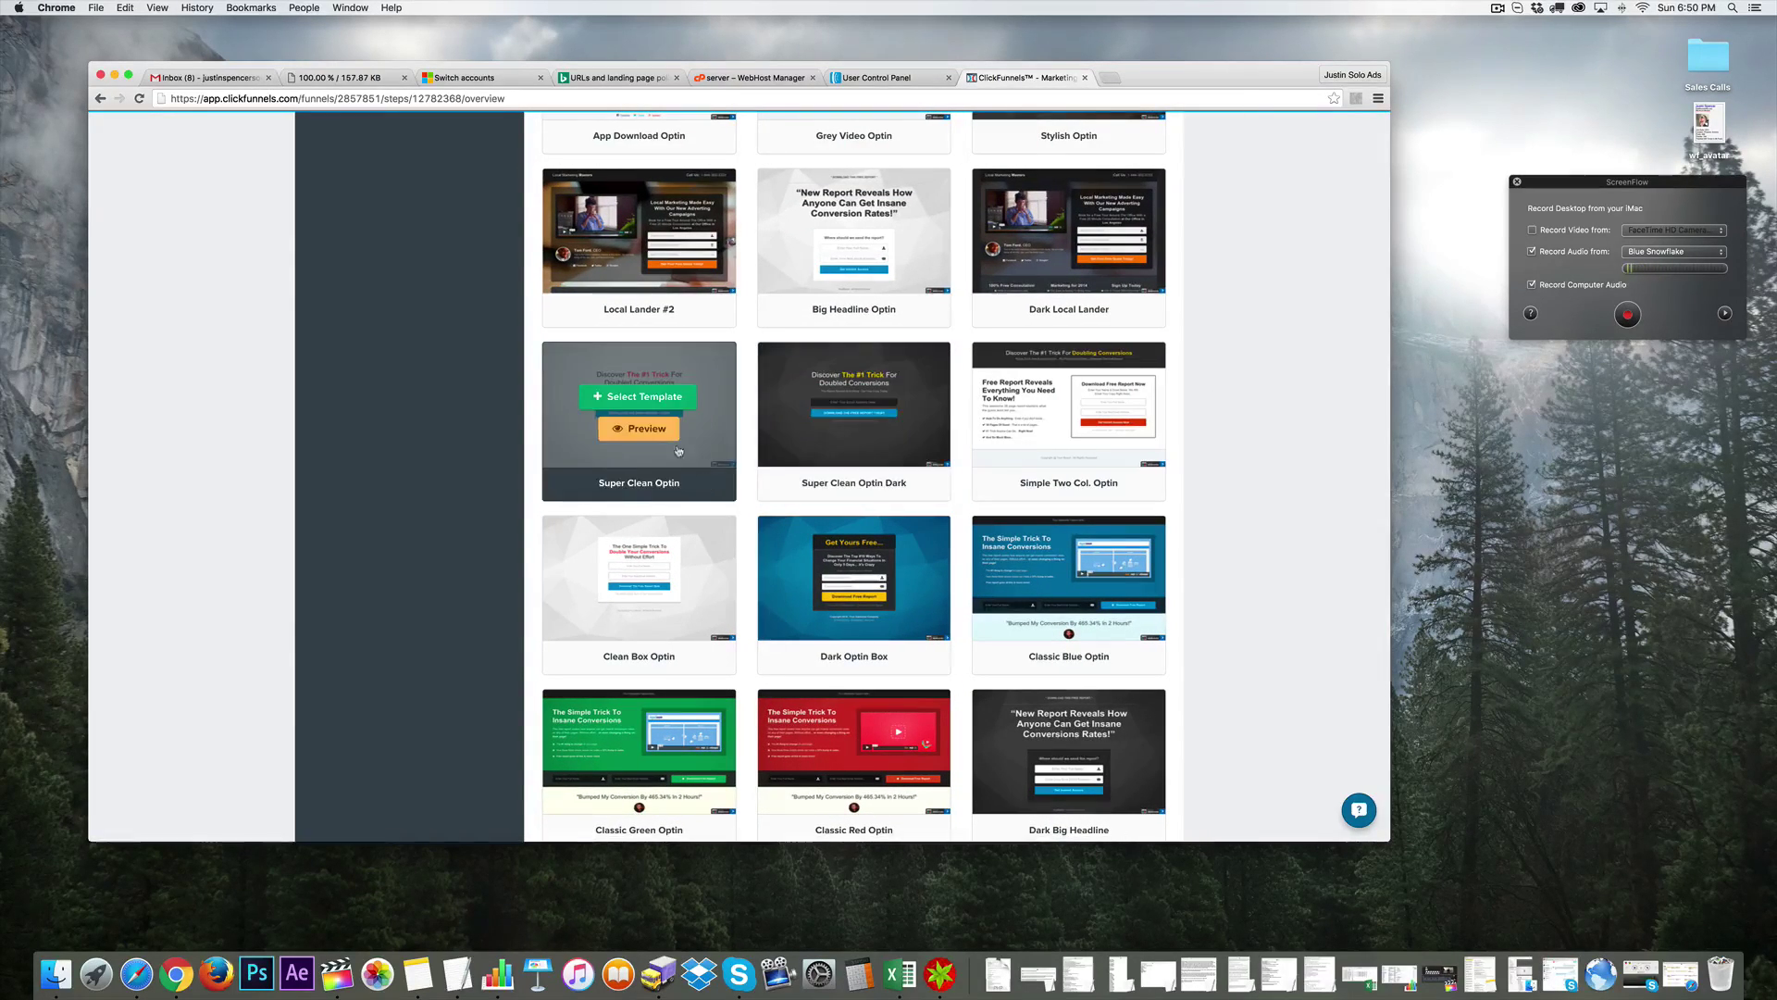
pyautogui.click(657, 398)
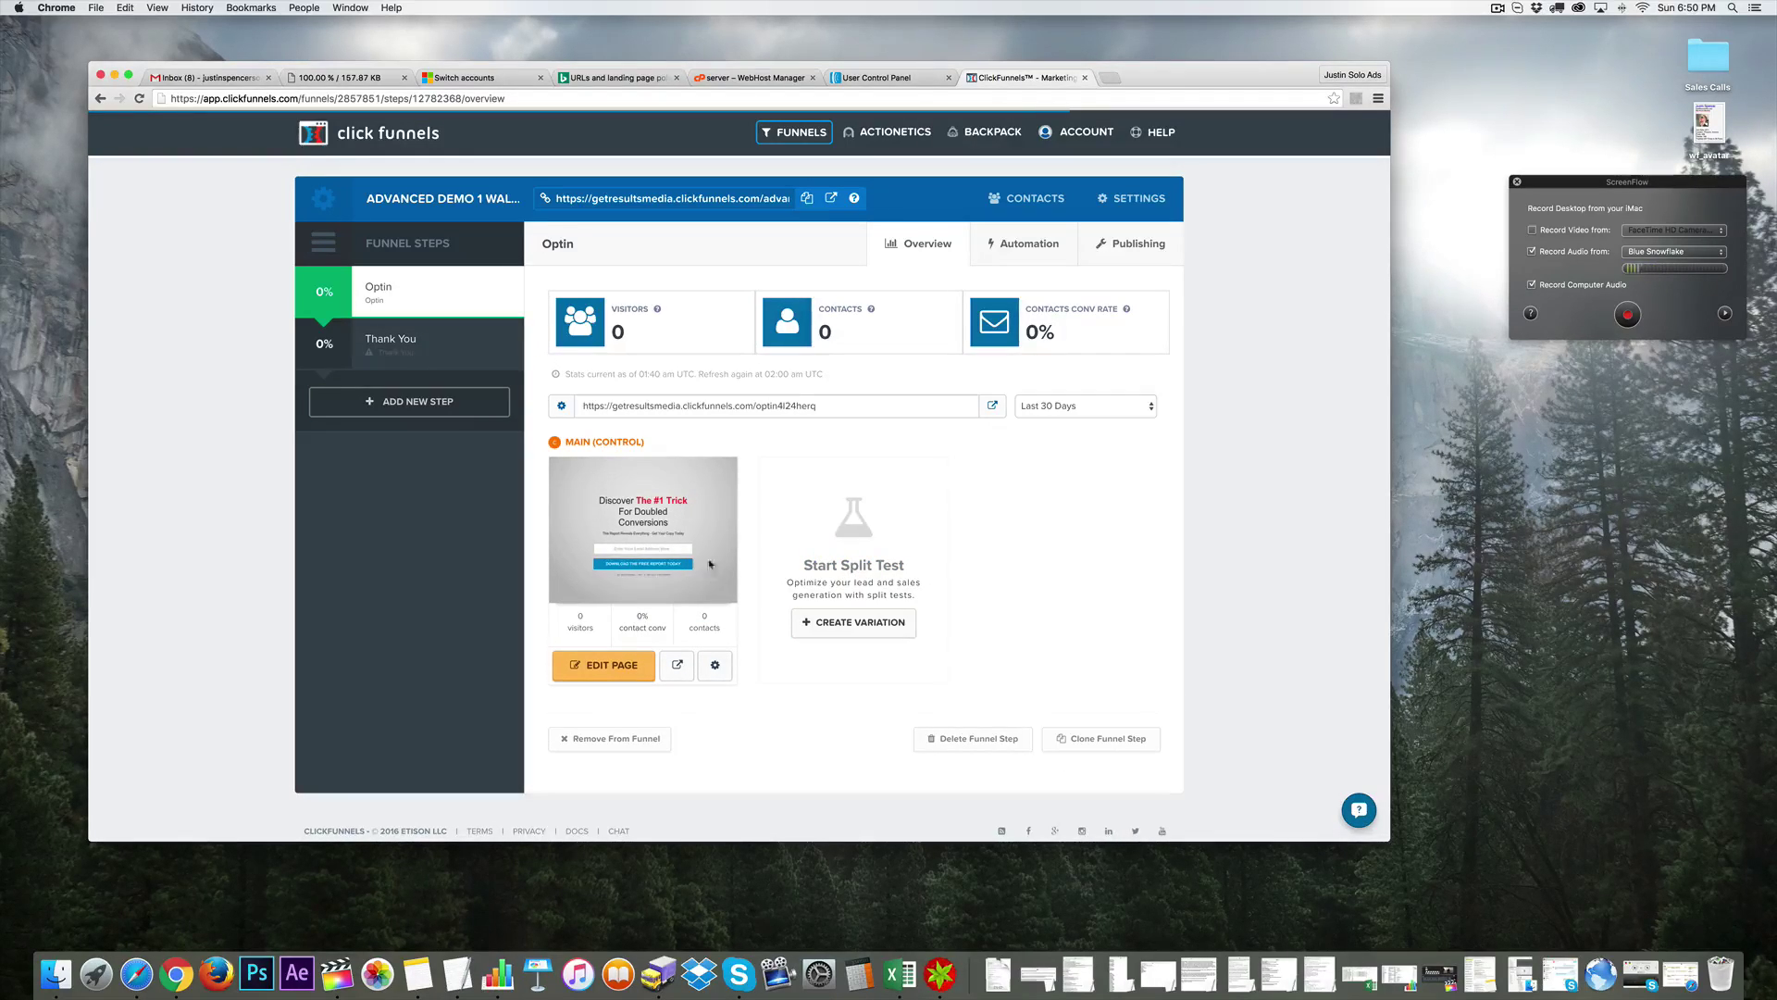
# - Open the optin page for editing and replace its headline with "Discover The Simplest Way To Make A Full-Time Income Online!" in quotation marks
pyautogui.click(619, 548)
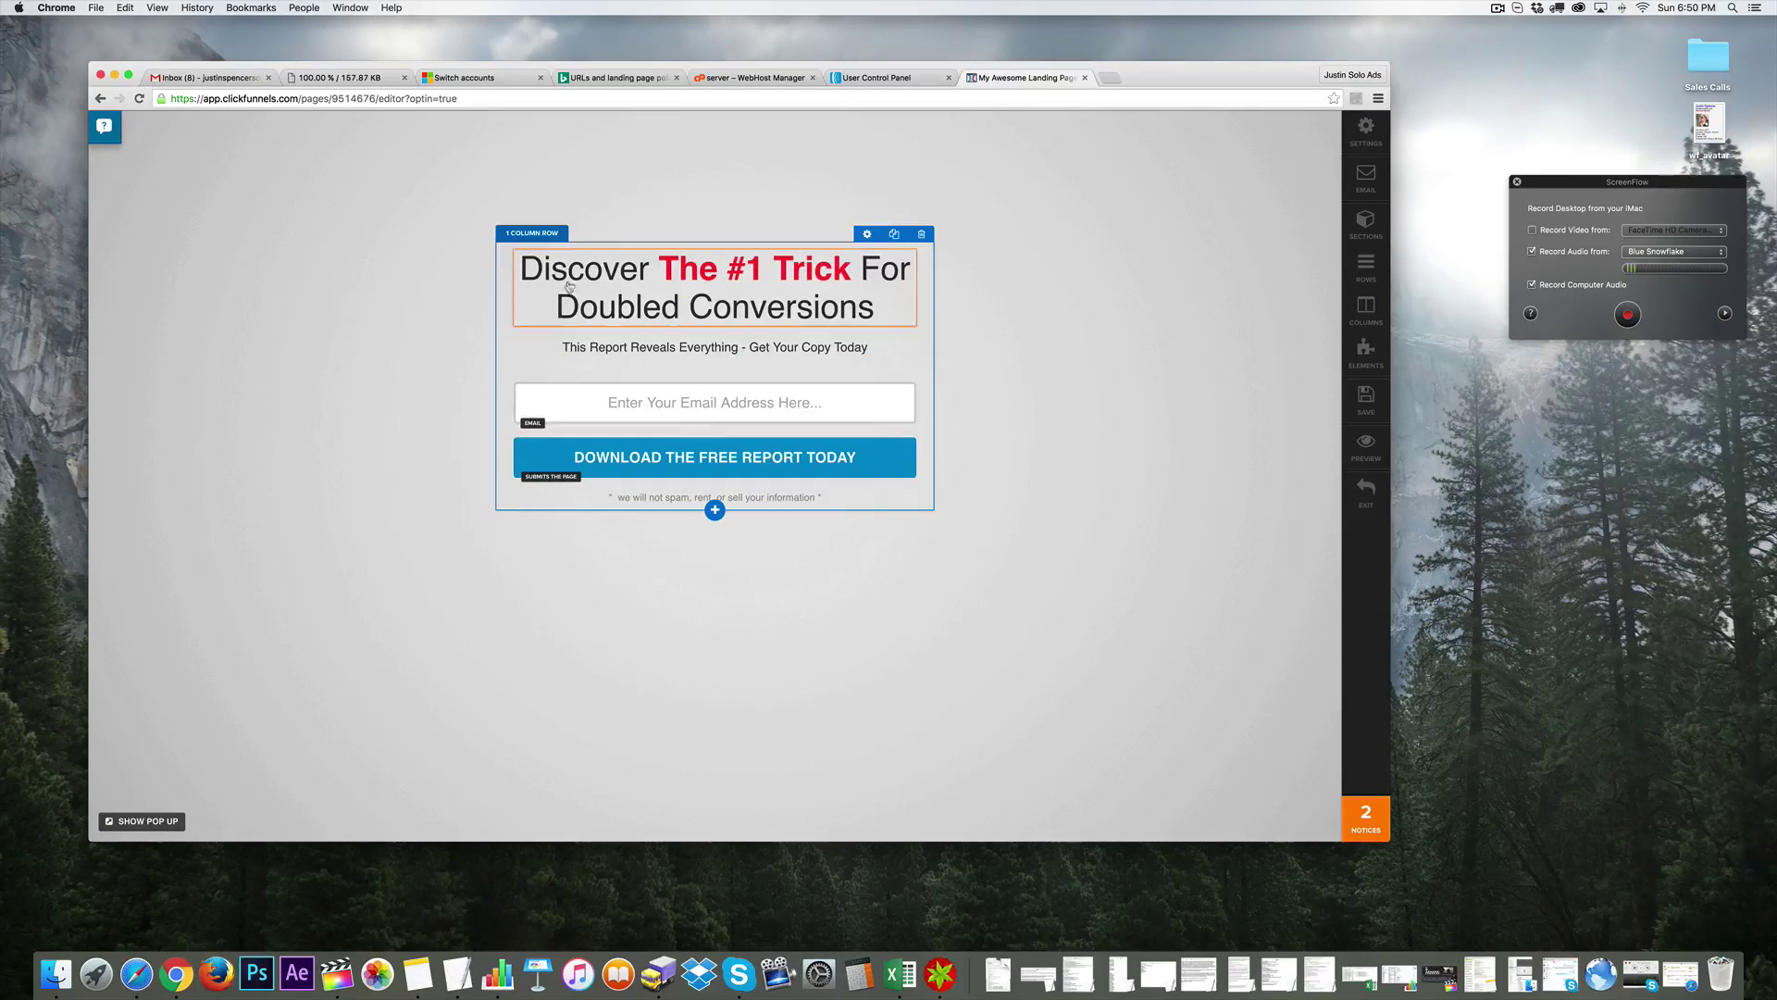
pyautogui.click(738, 294)
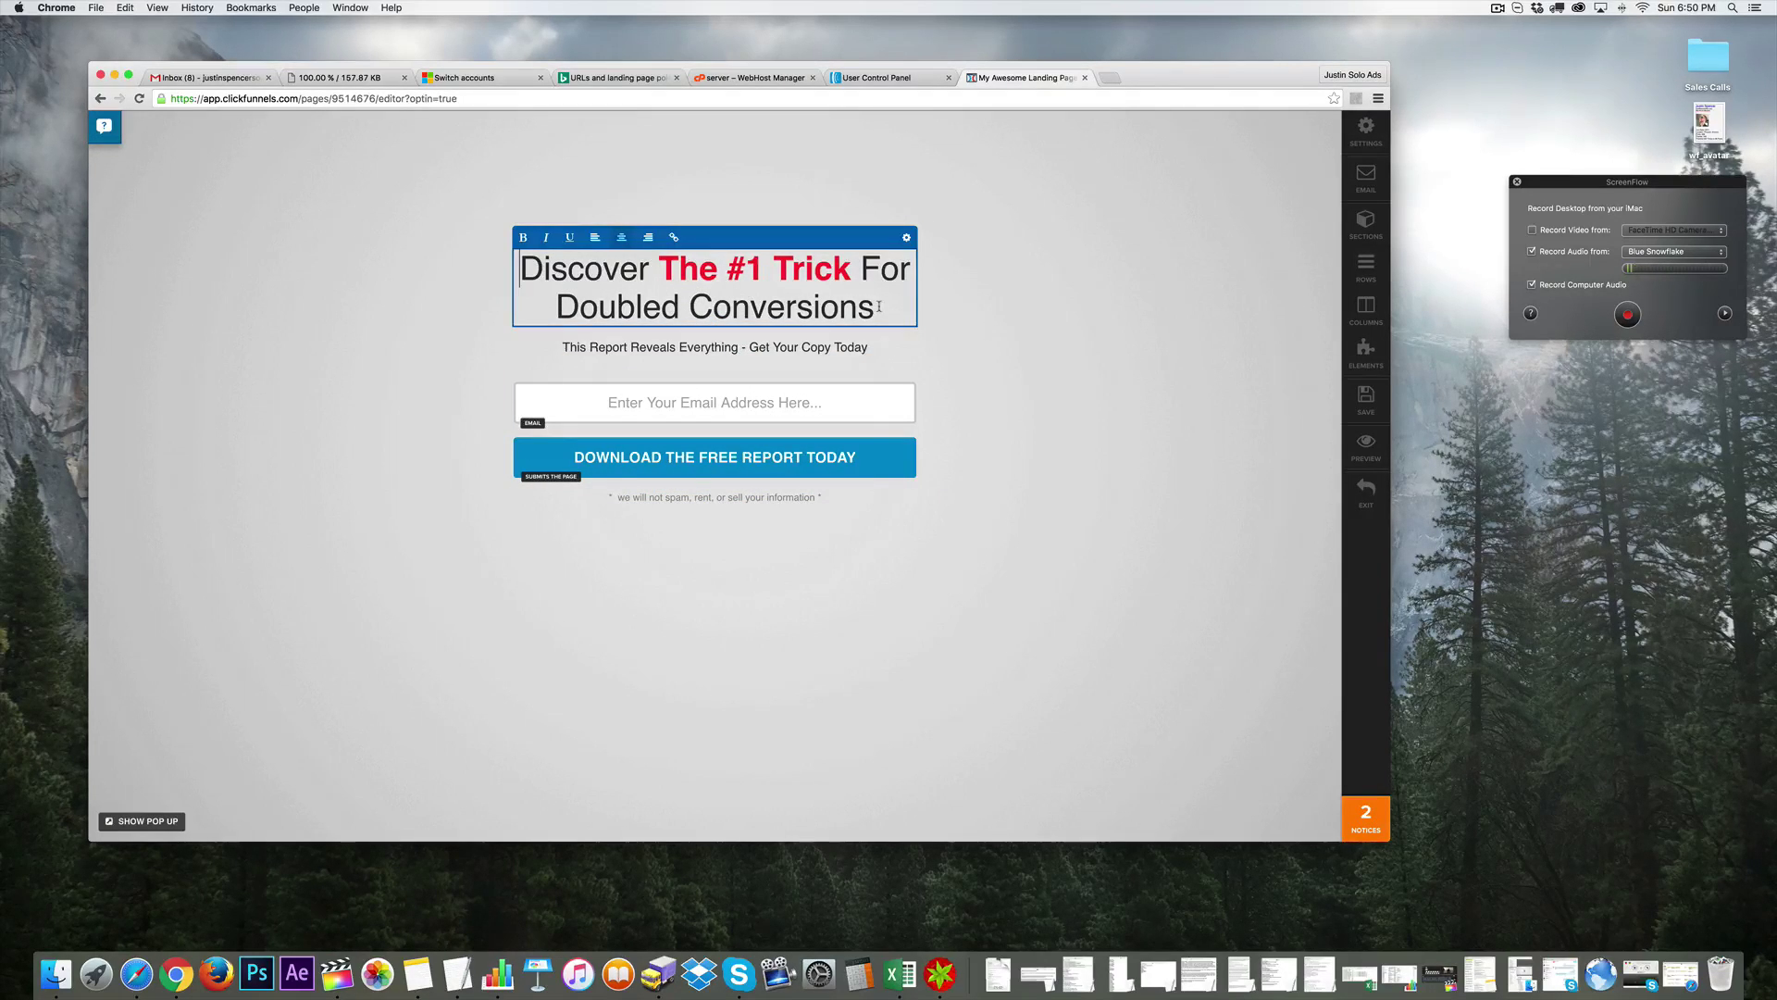
pyautogui.moveTo(880, 307); pyautogui.dragTo(523, 273)
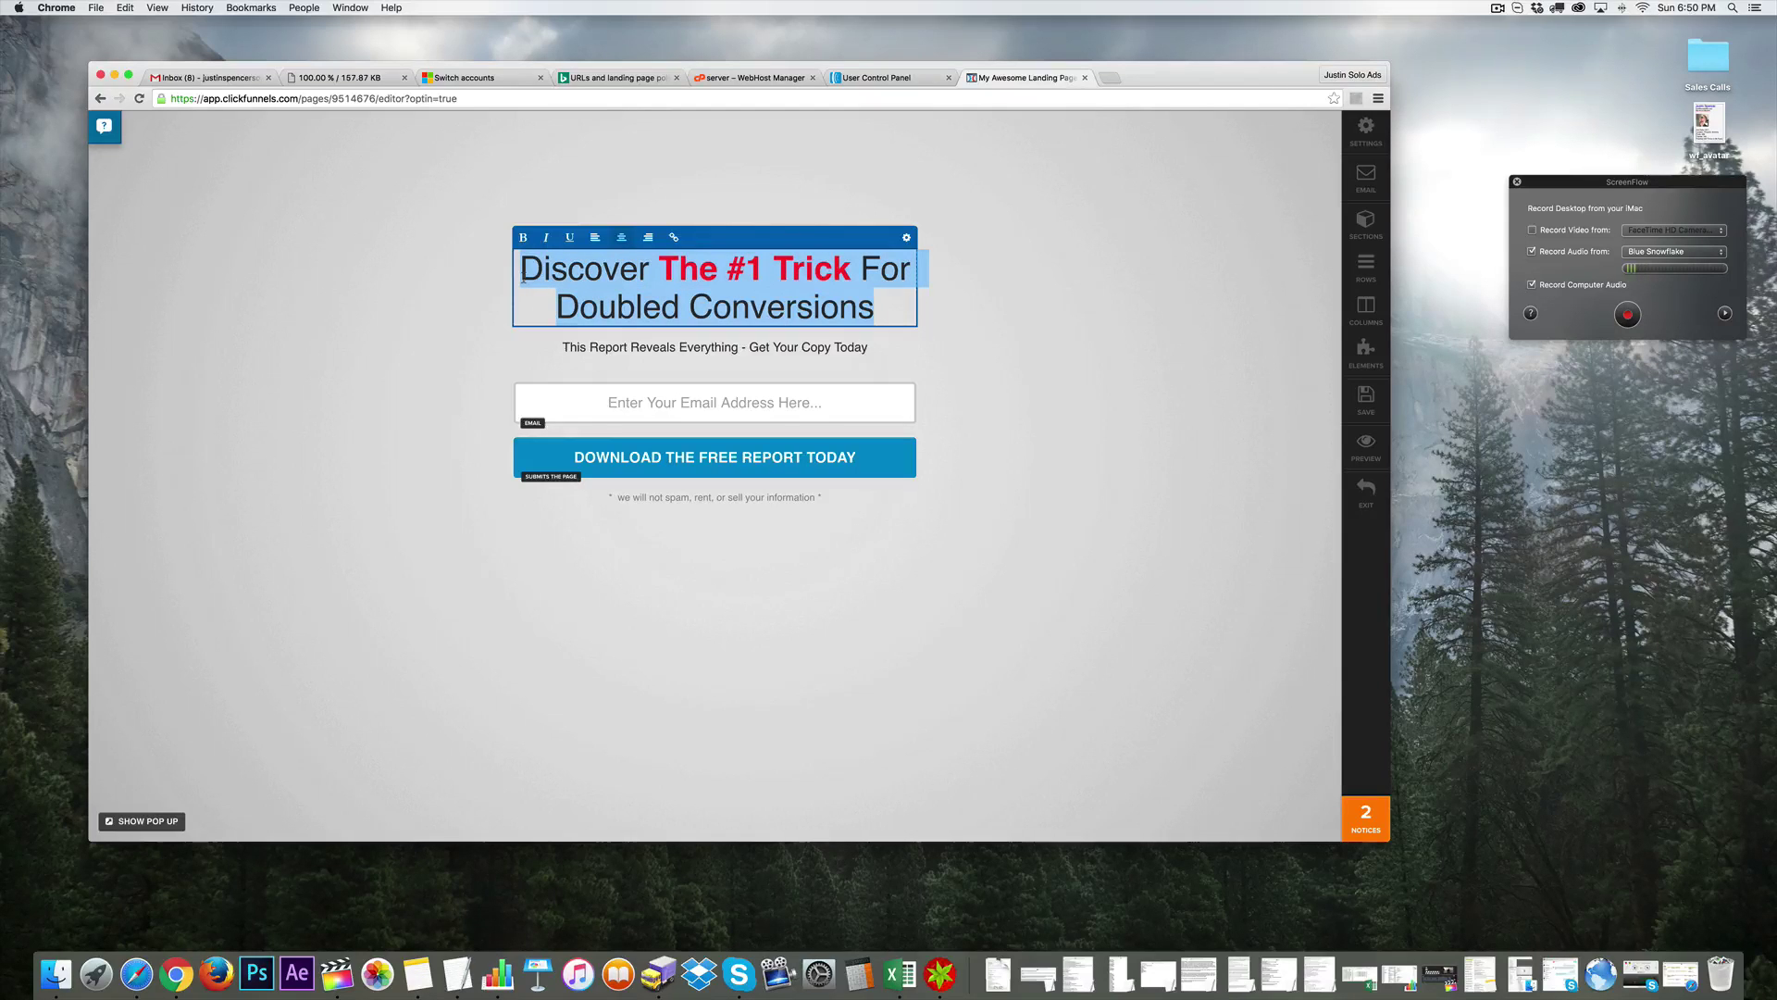
pyautogui.press('BackSpace')
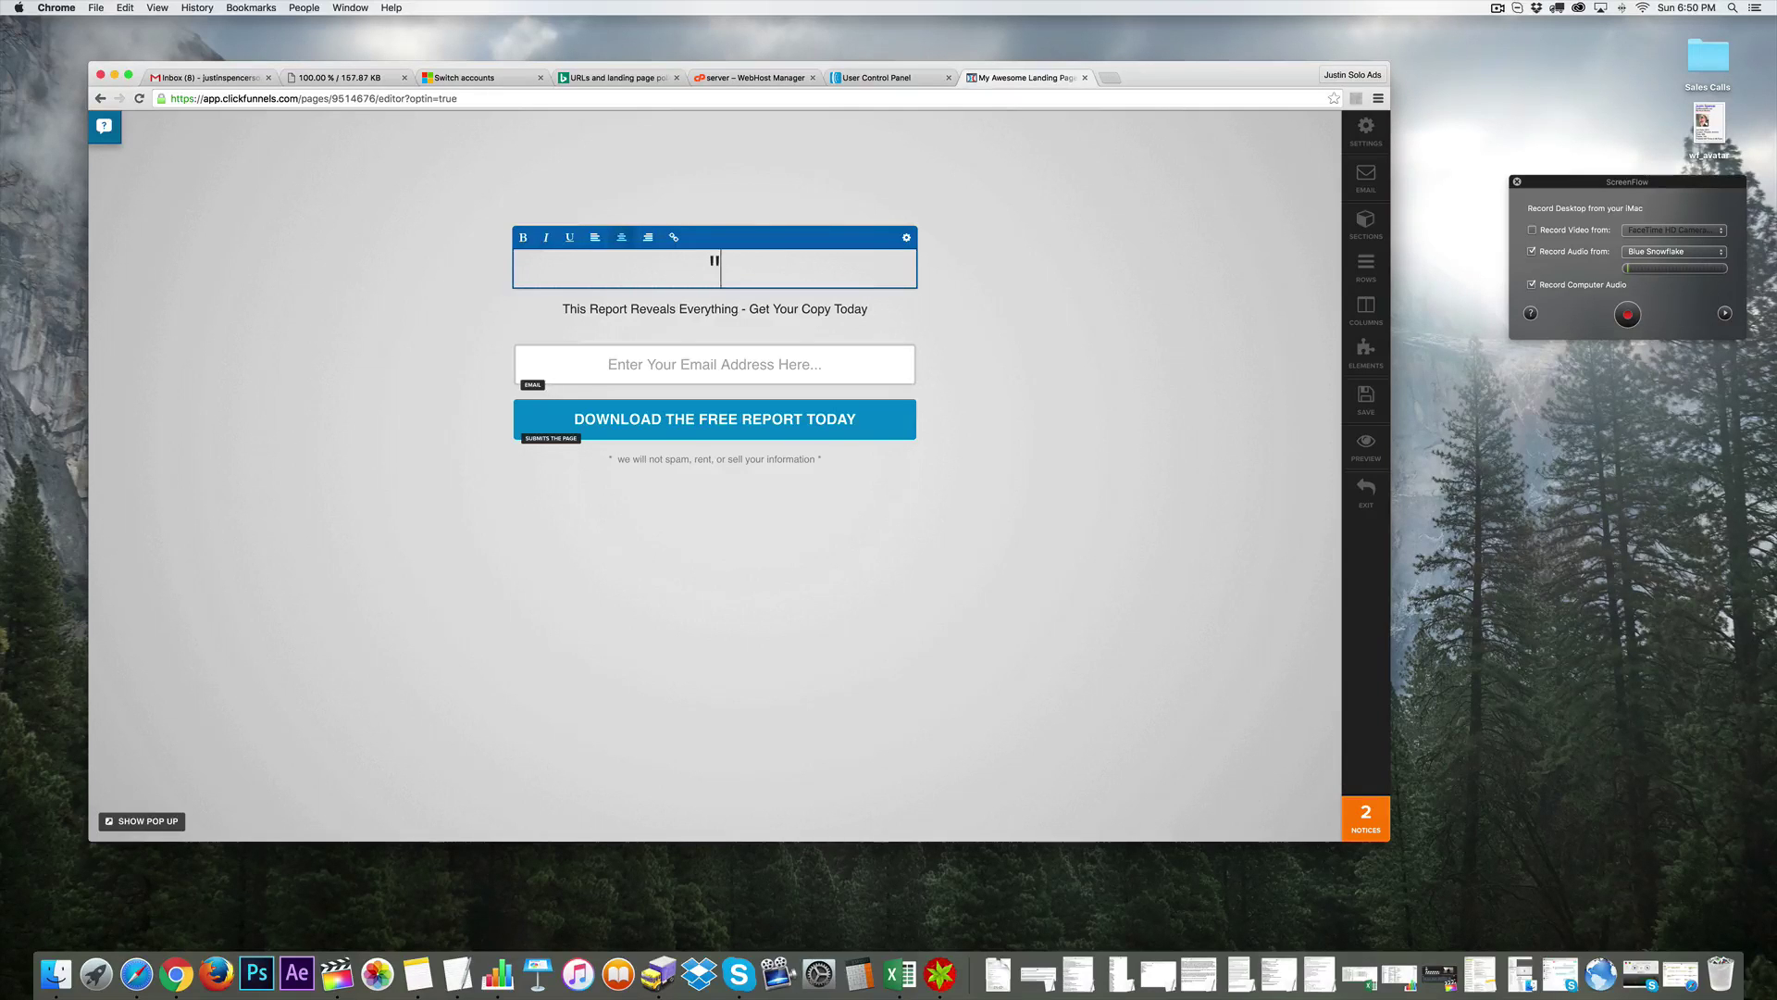
pyautogui.write('"Discover The S')
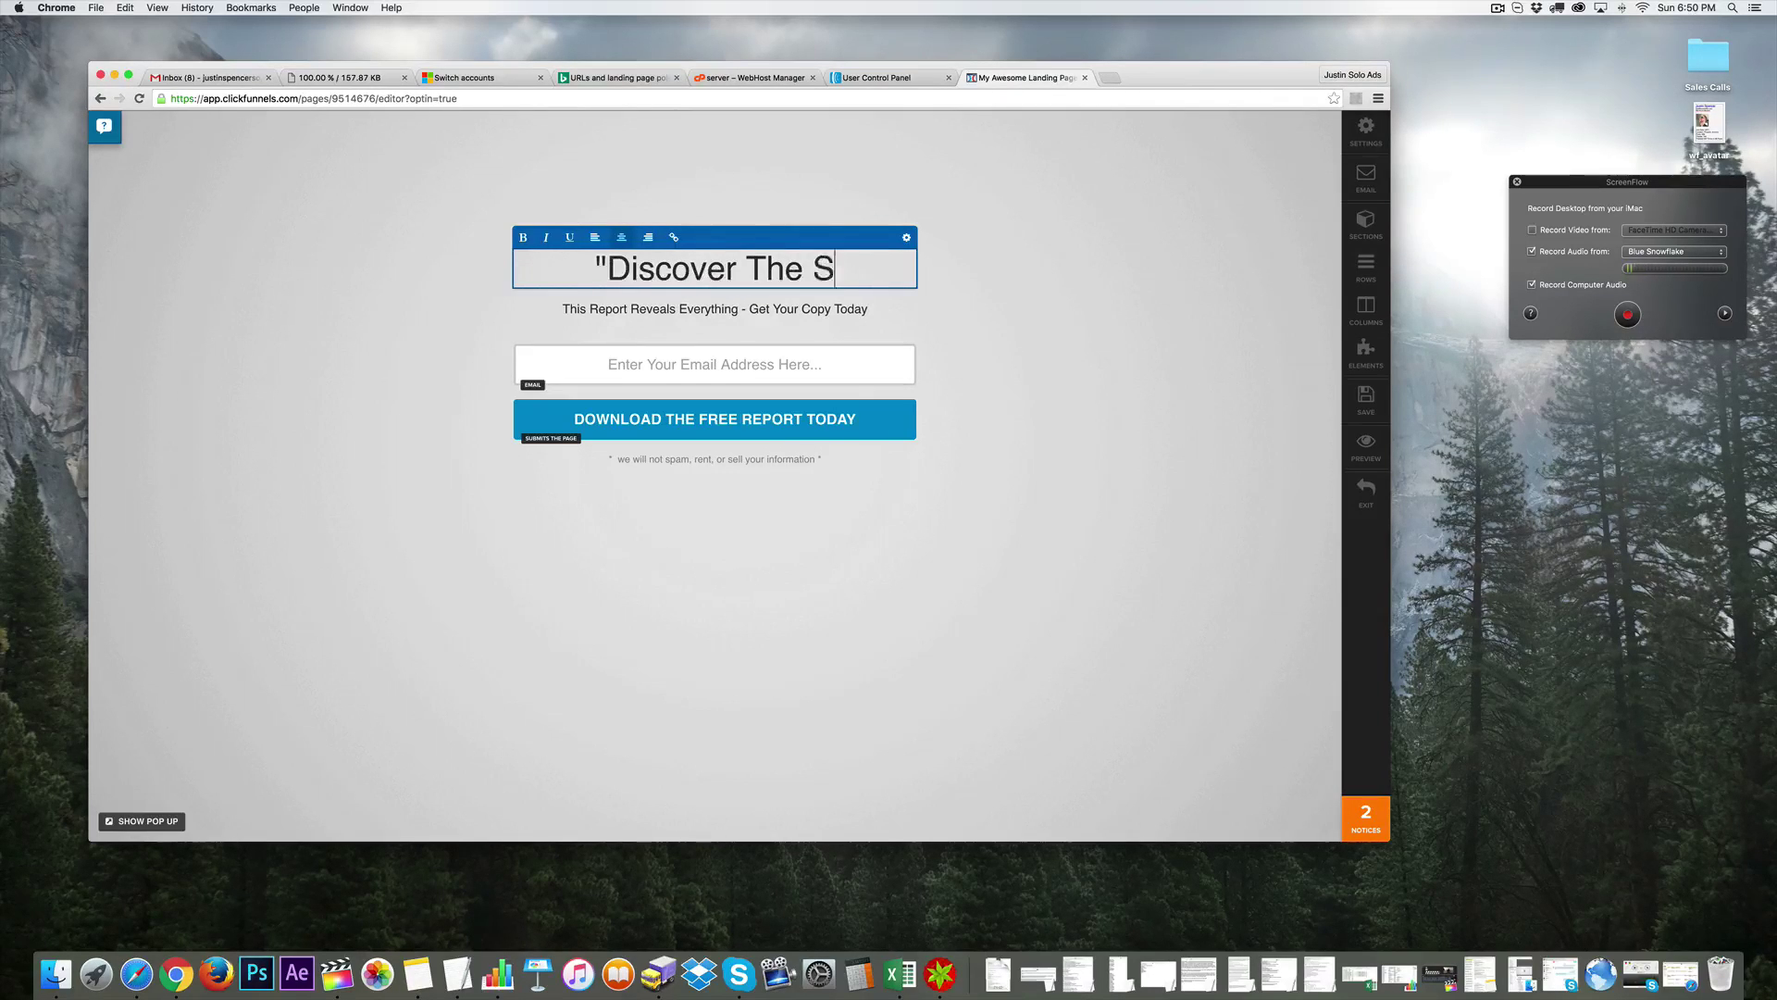
pyautogui.write('implest Way To')
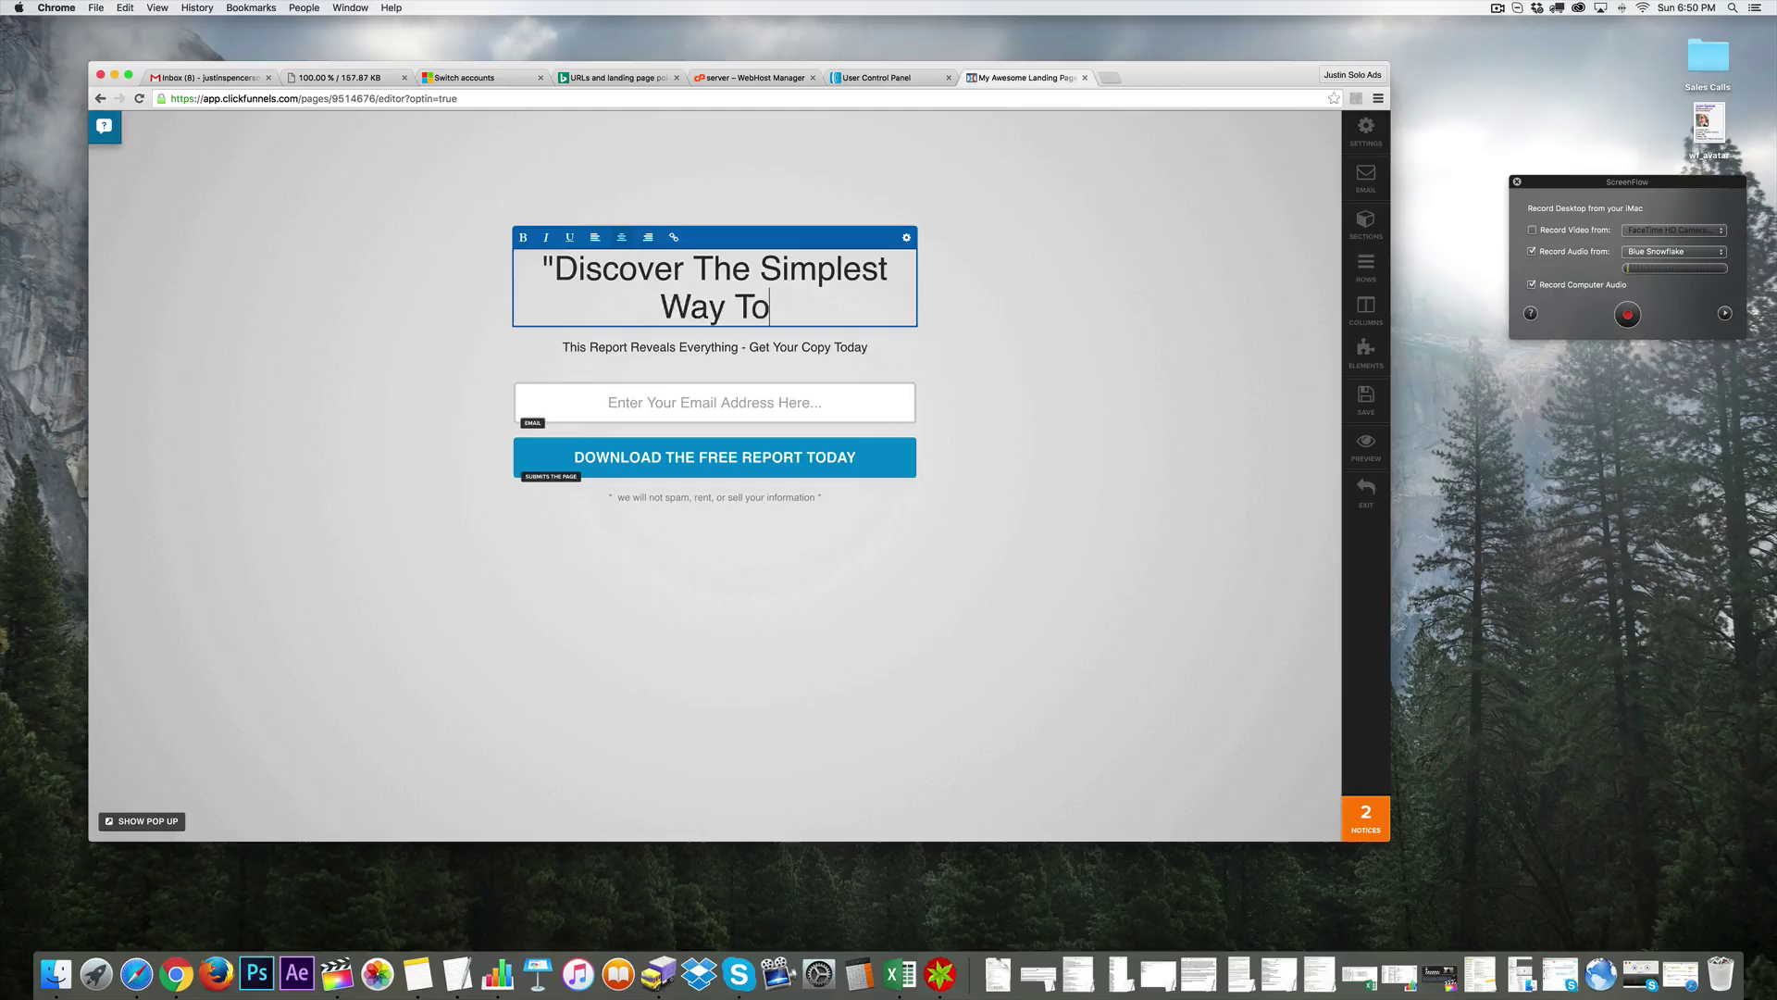
pyautogui.write(' Make A Fu')
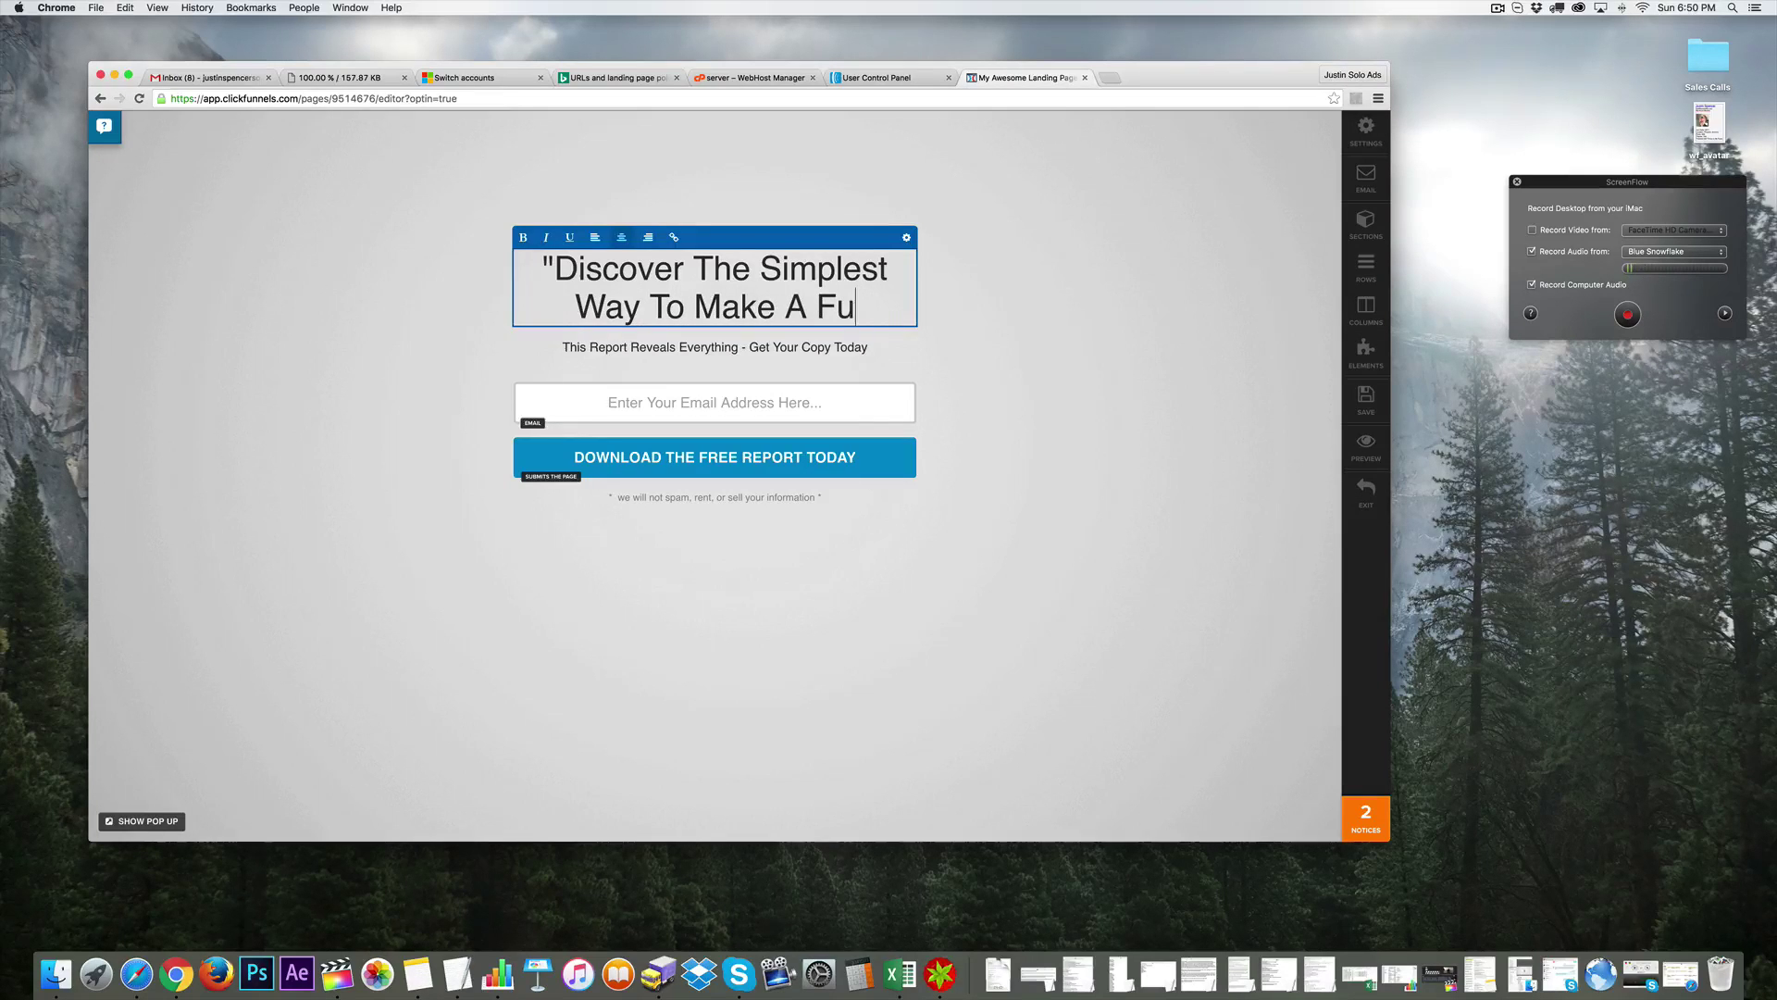
pyautogui.write('ll-Time In')
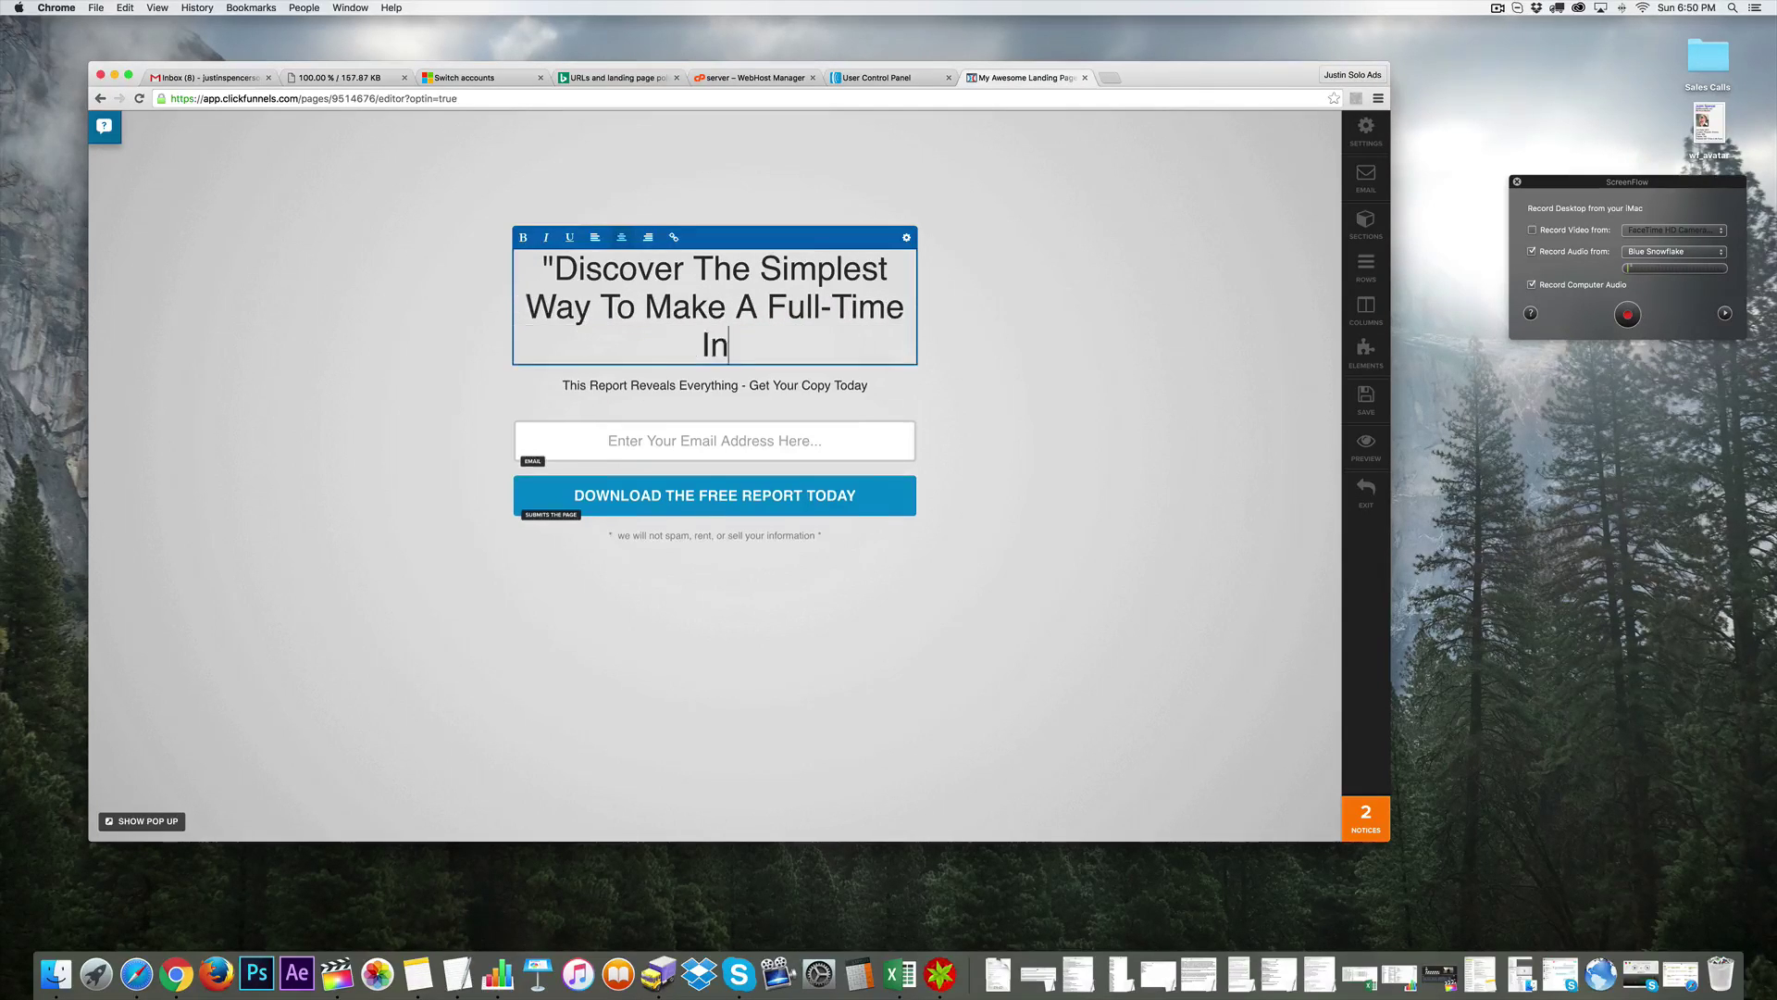
pyautogui.write('cmoe')
pyautogui.press('BackSpace')
pyautogui.press('BackSpace')
pyautogui.press('BackSpace')
pyautogui.write('ome ')
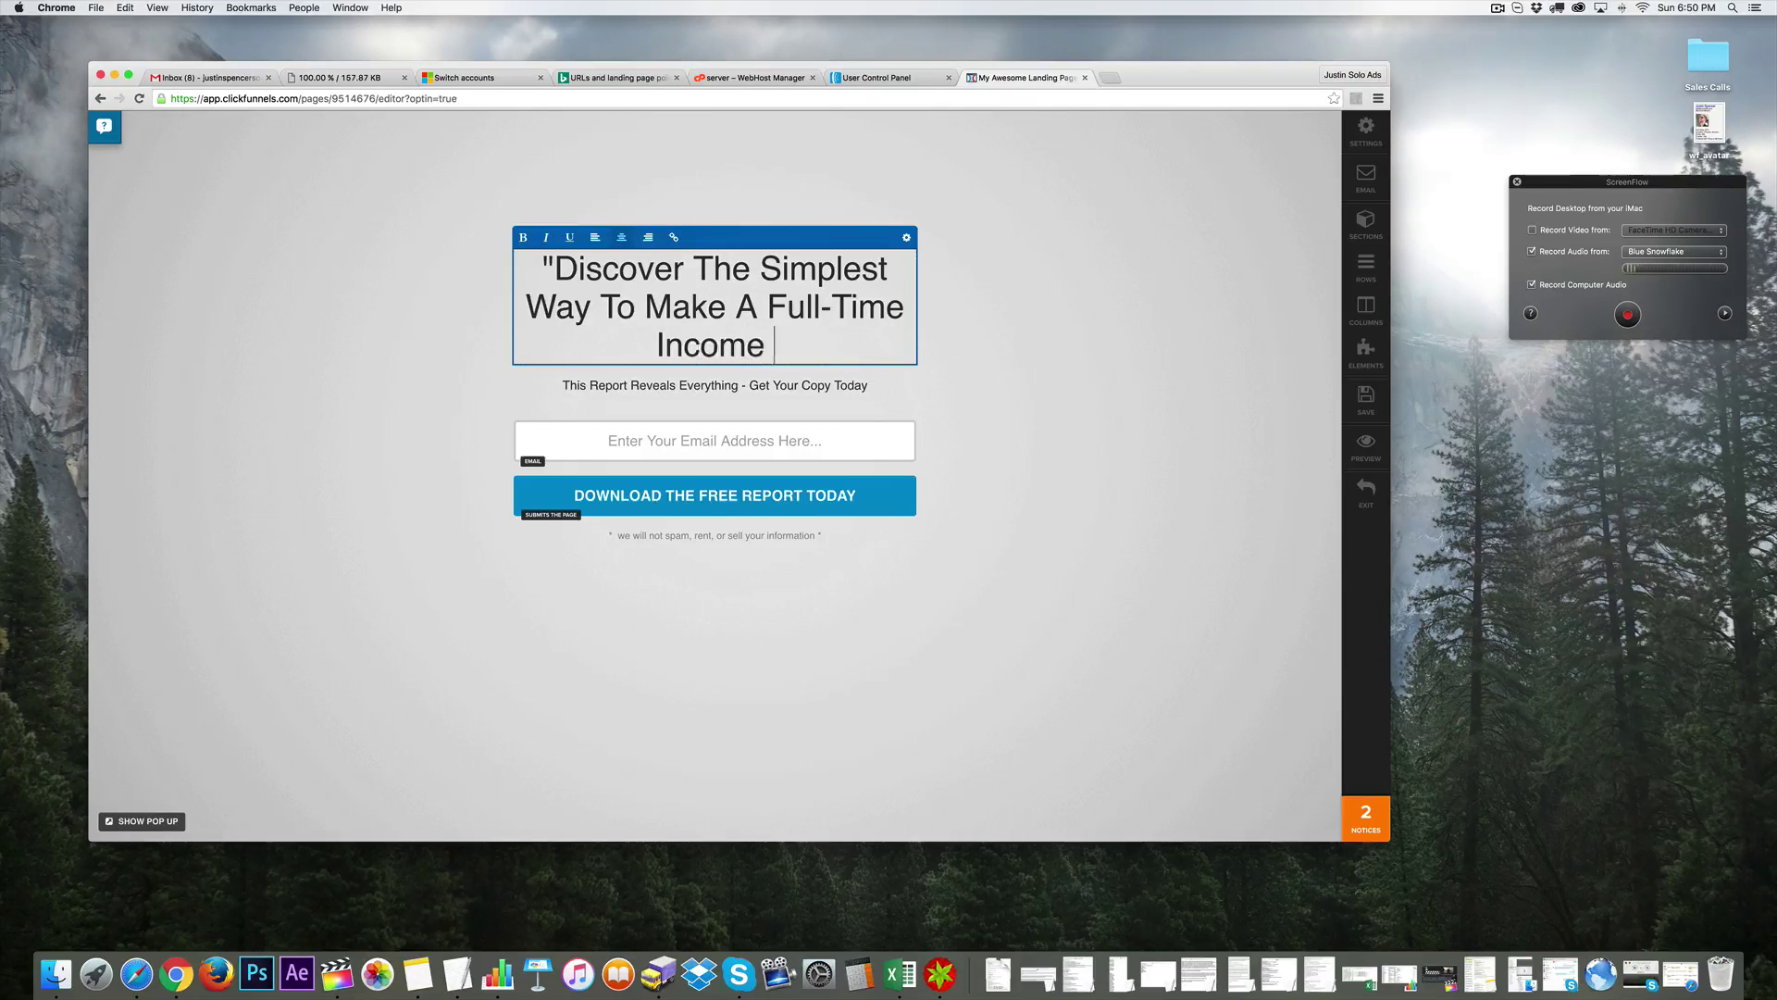
pyautogui.write('Online!"')
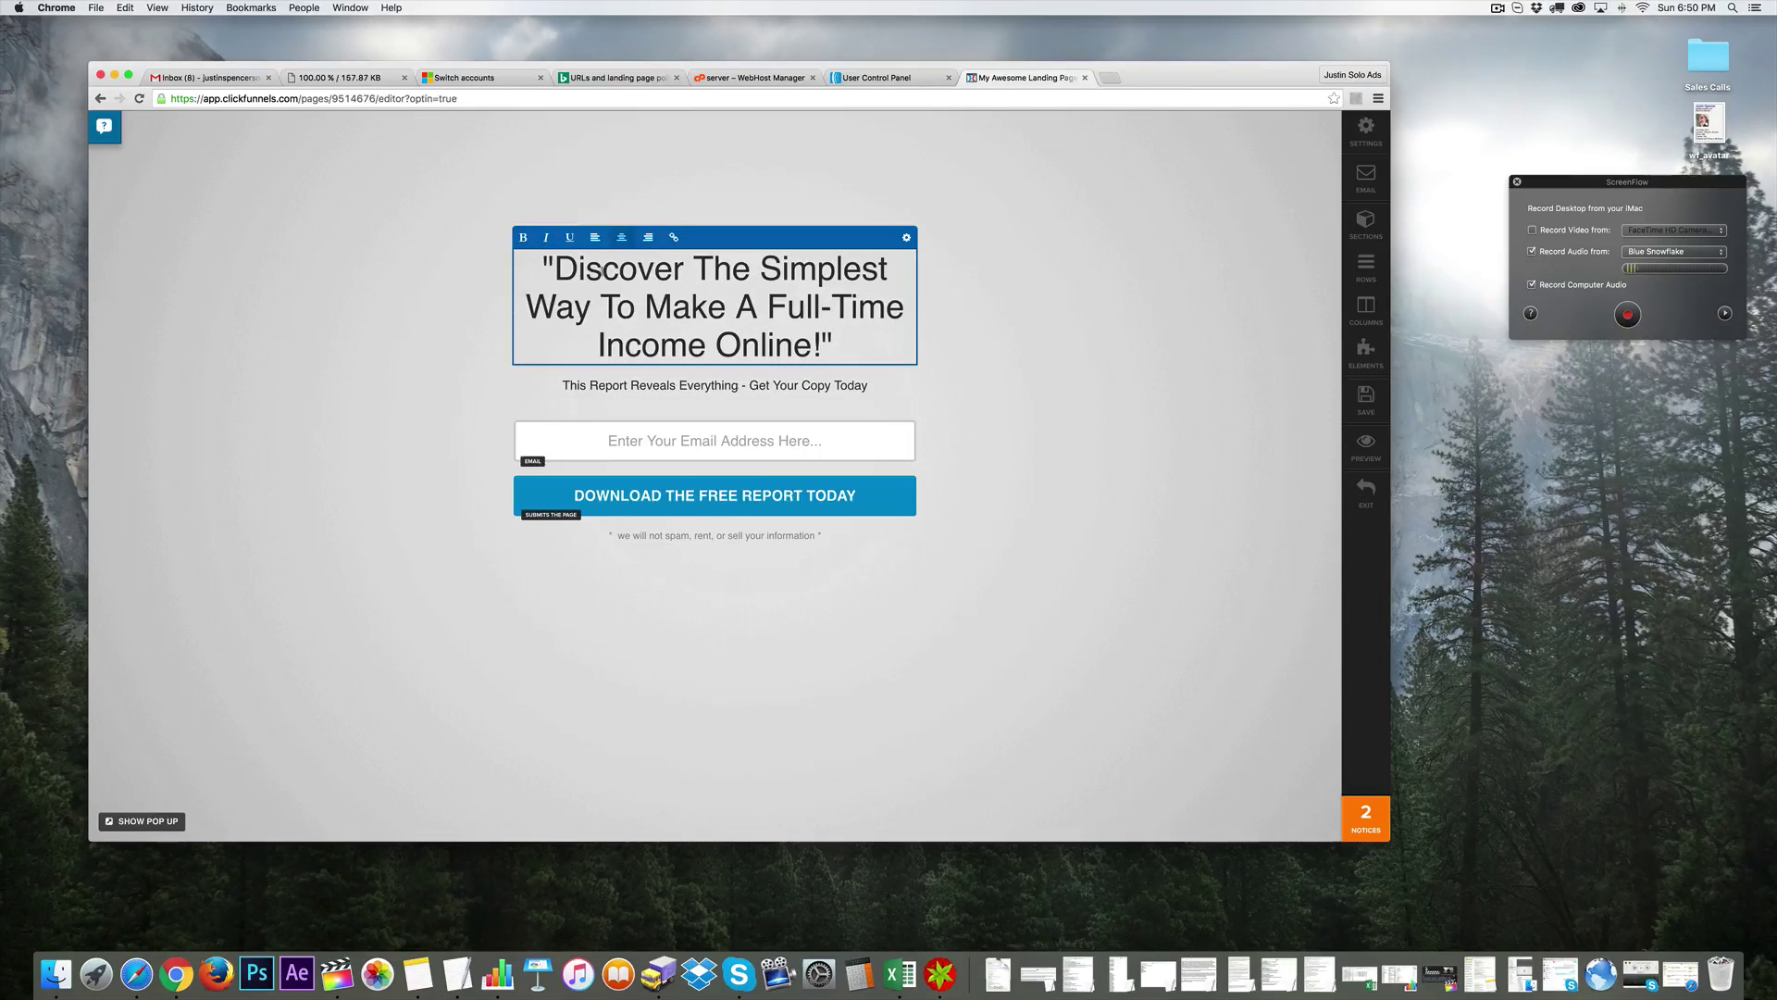
# - Replace the word "Simplest" in the headline with "Fastest"
pyautogui.doubleClick(793, 269)
pyautogui.write('Ea')
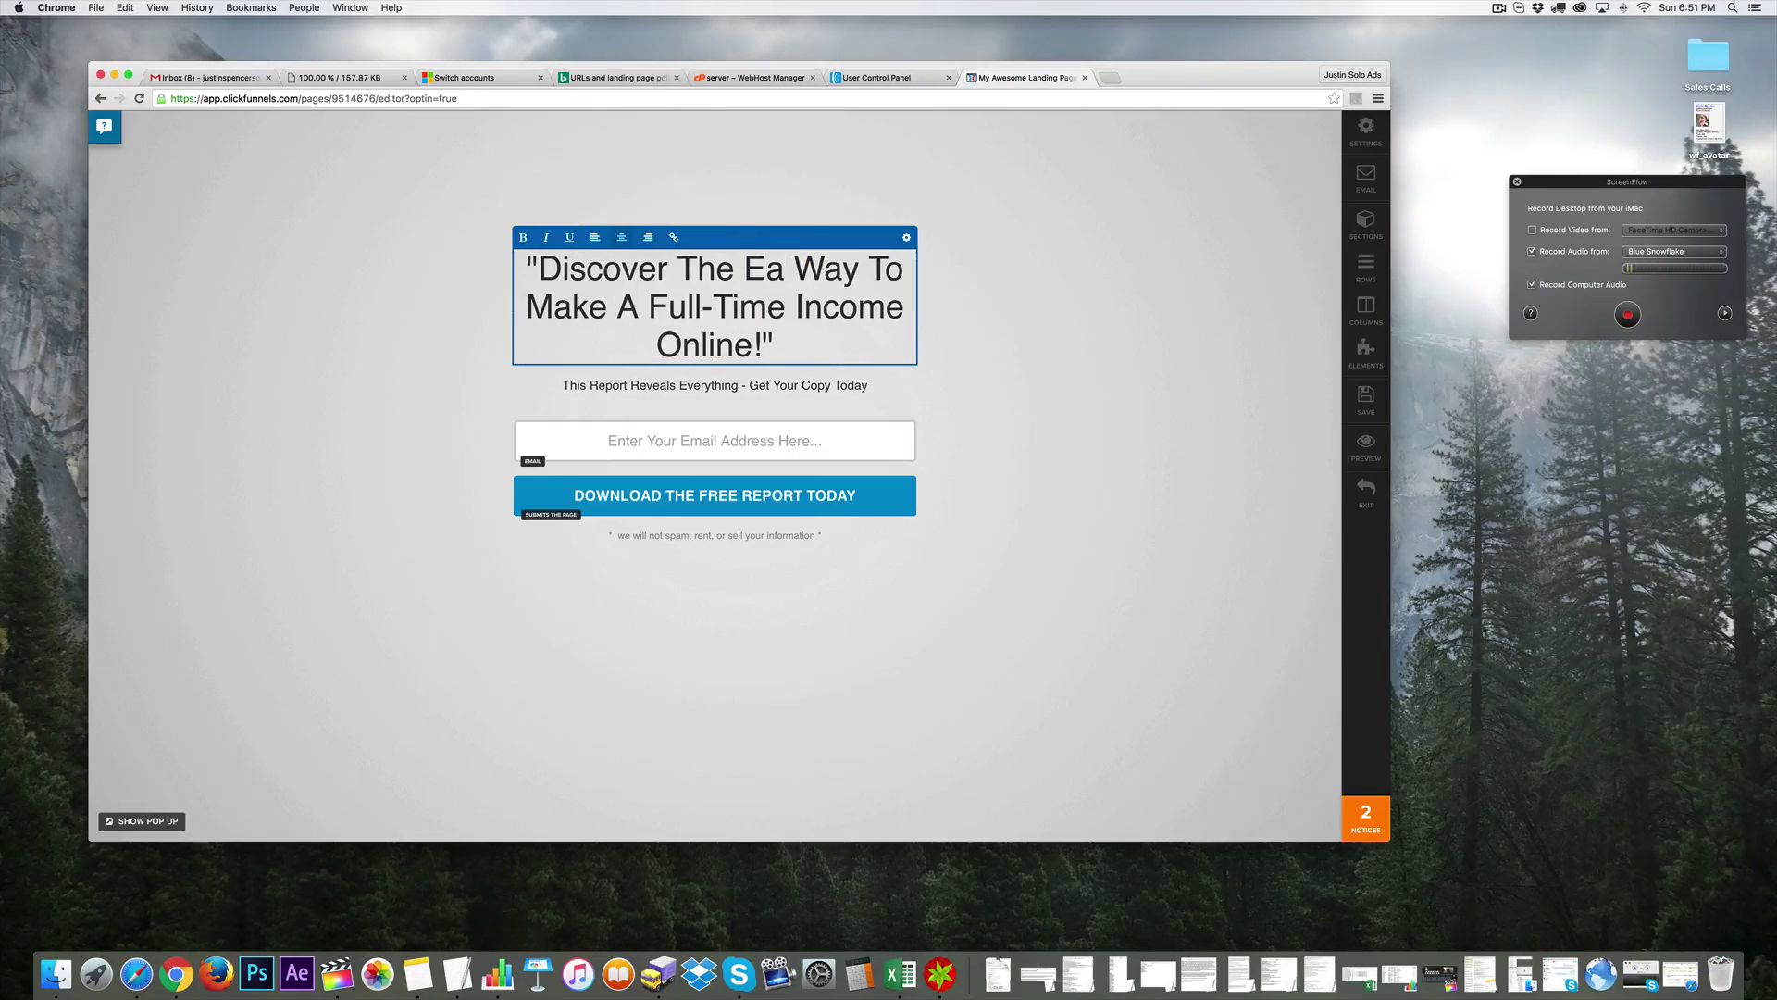
pyautogui.press('BackSpace')
pyautogui.press('BackSpace')
pyautogui.write('Fastest')
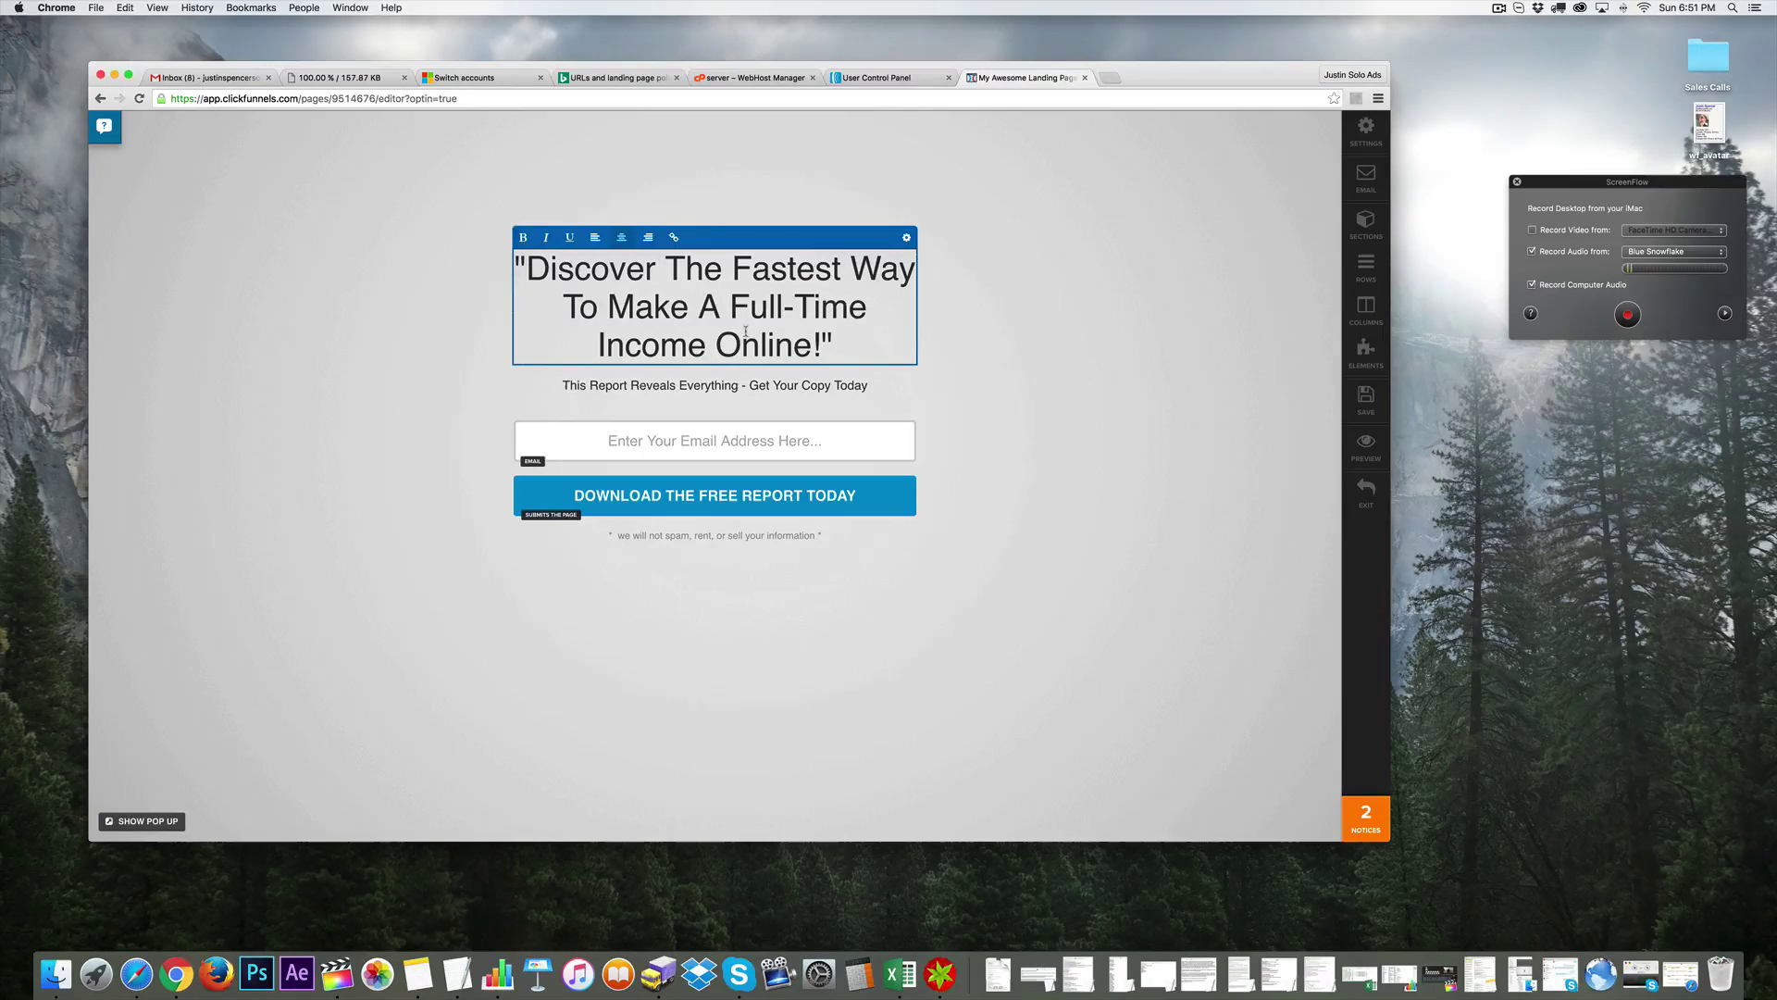
# - Replace the subheadline below the headline with "No Experience Needed - Beginner Friendly"
pyautogui.click(688, 389)
pyautogui.press('super+a')
pyautogui.write('No Ex')
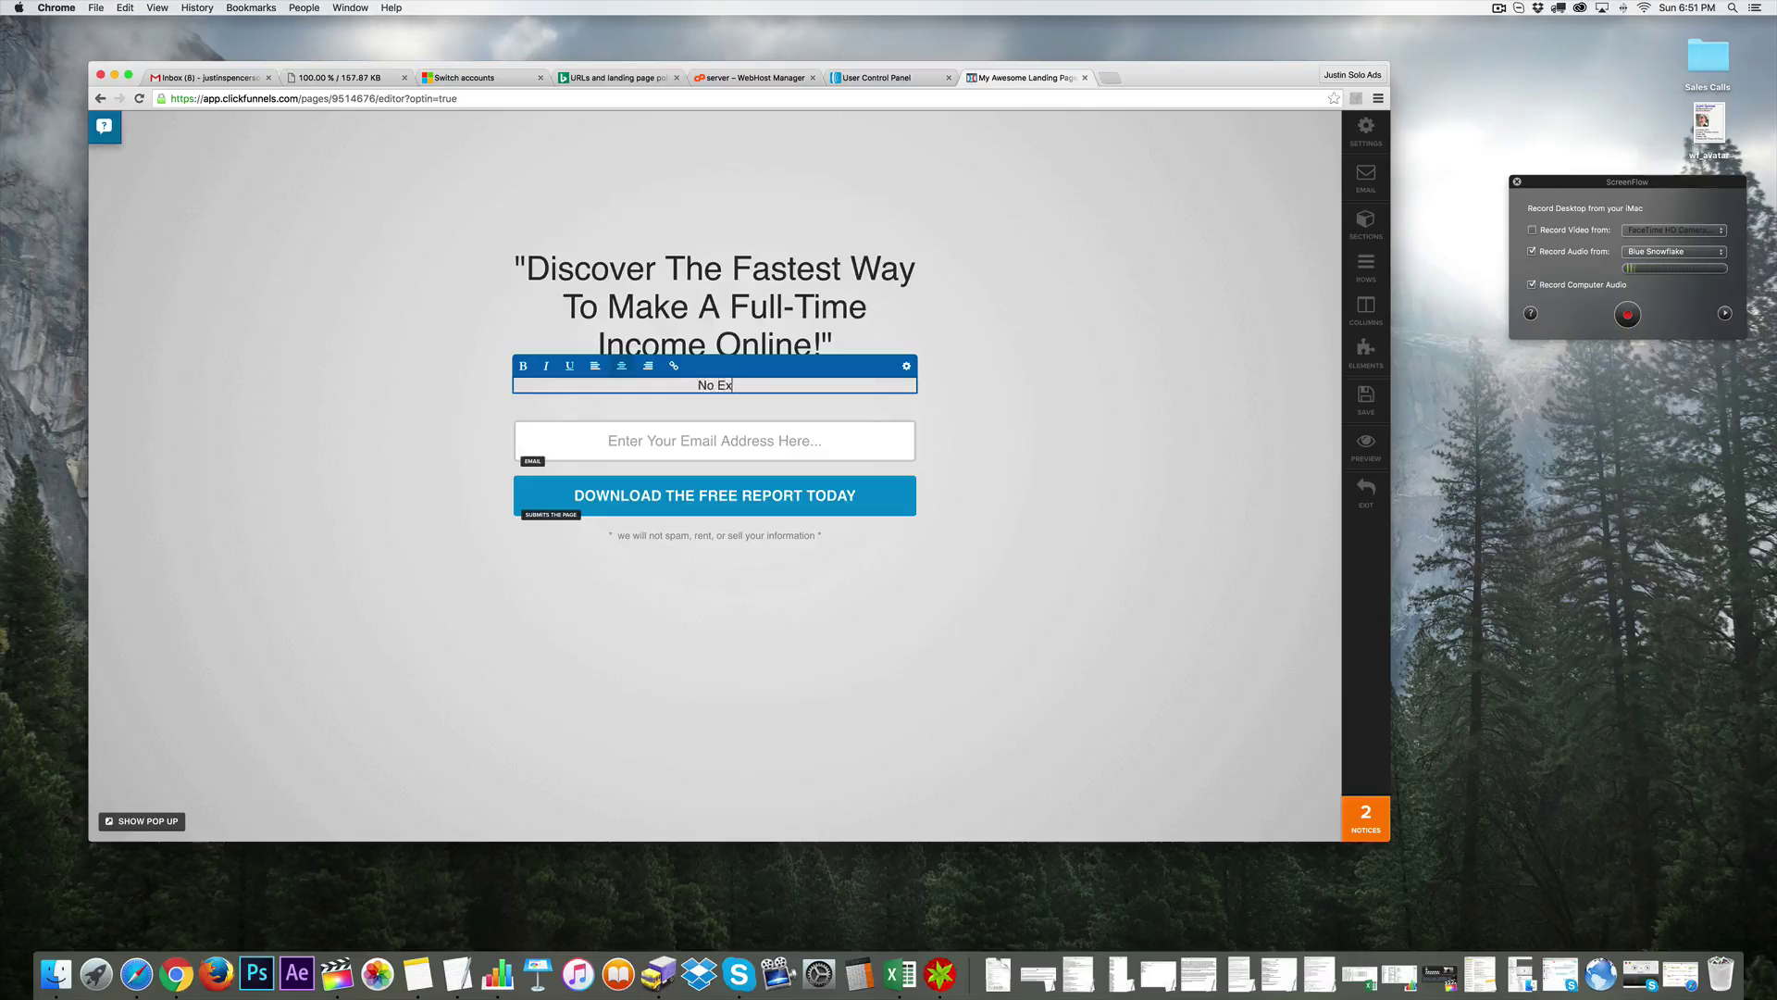
pyautogui.write('perience Needed ')
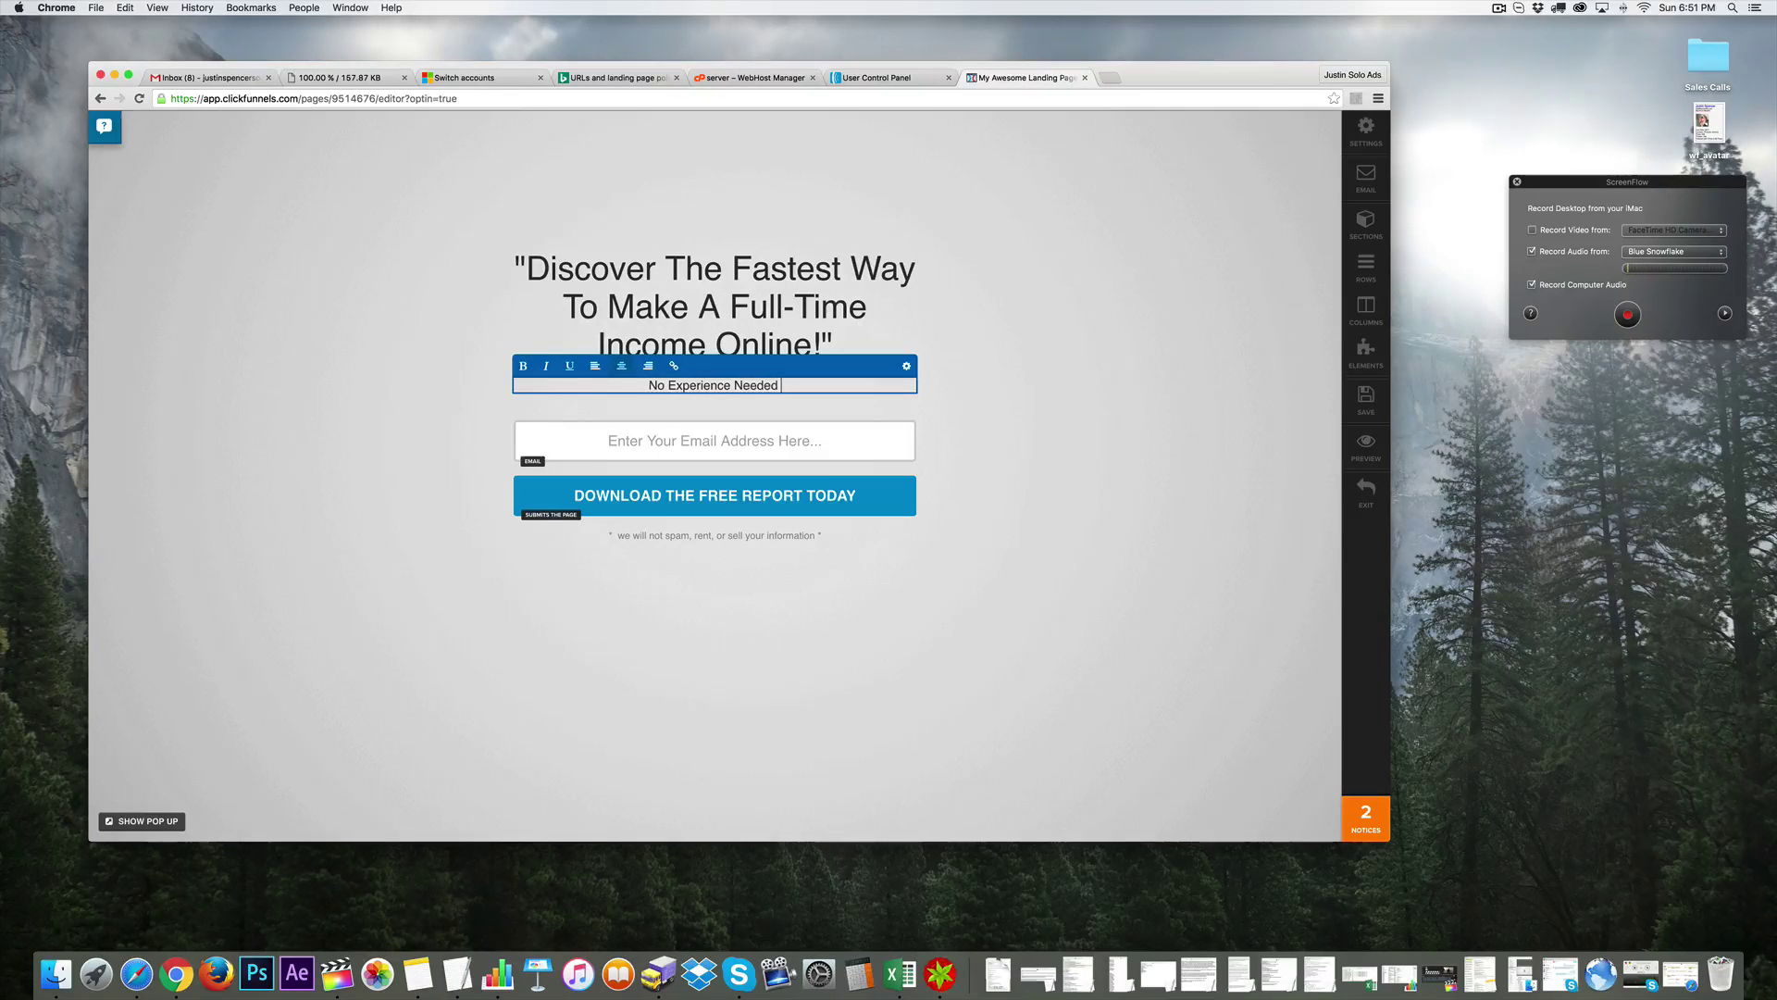
pyautogui.write(', Ne')
pyautogui.press('BackSpace')
pyautogui.press('BackSpace')
pyautogui.press('BackSpace')
pyautogui.press('BackSpace')
pyautogui.write('Beginner Friendly')
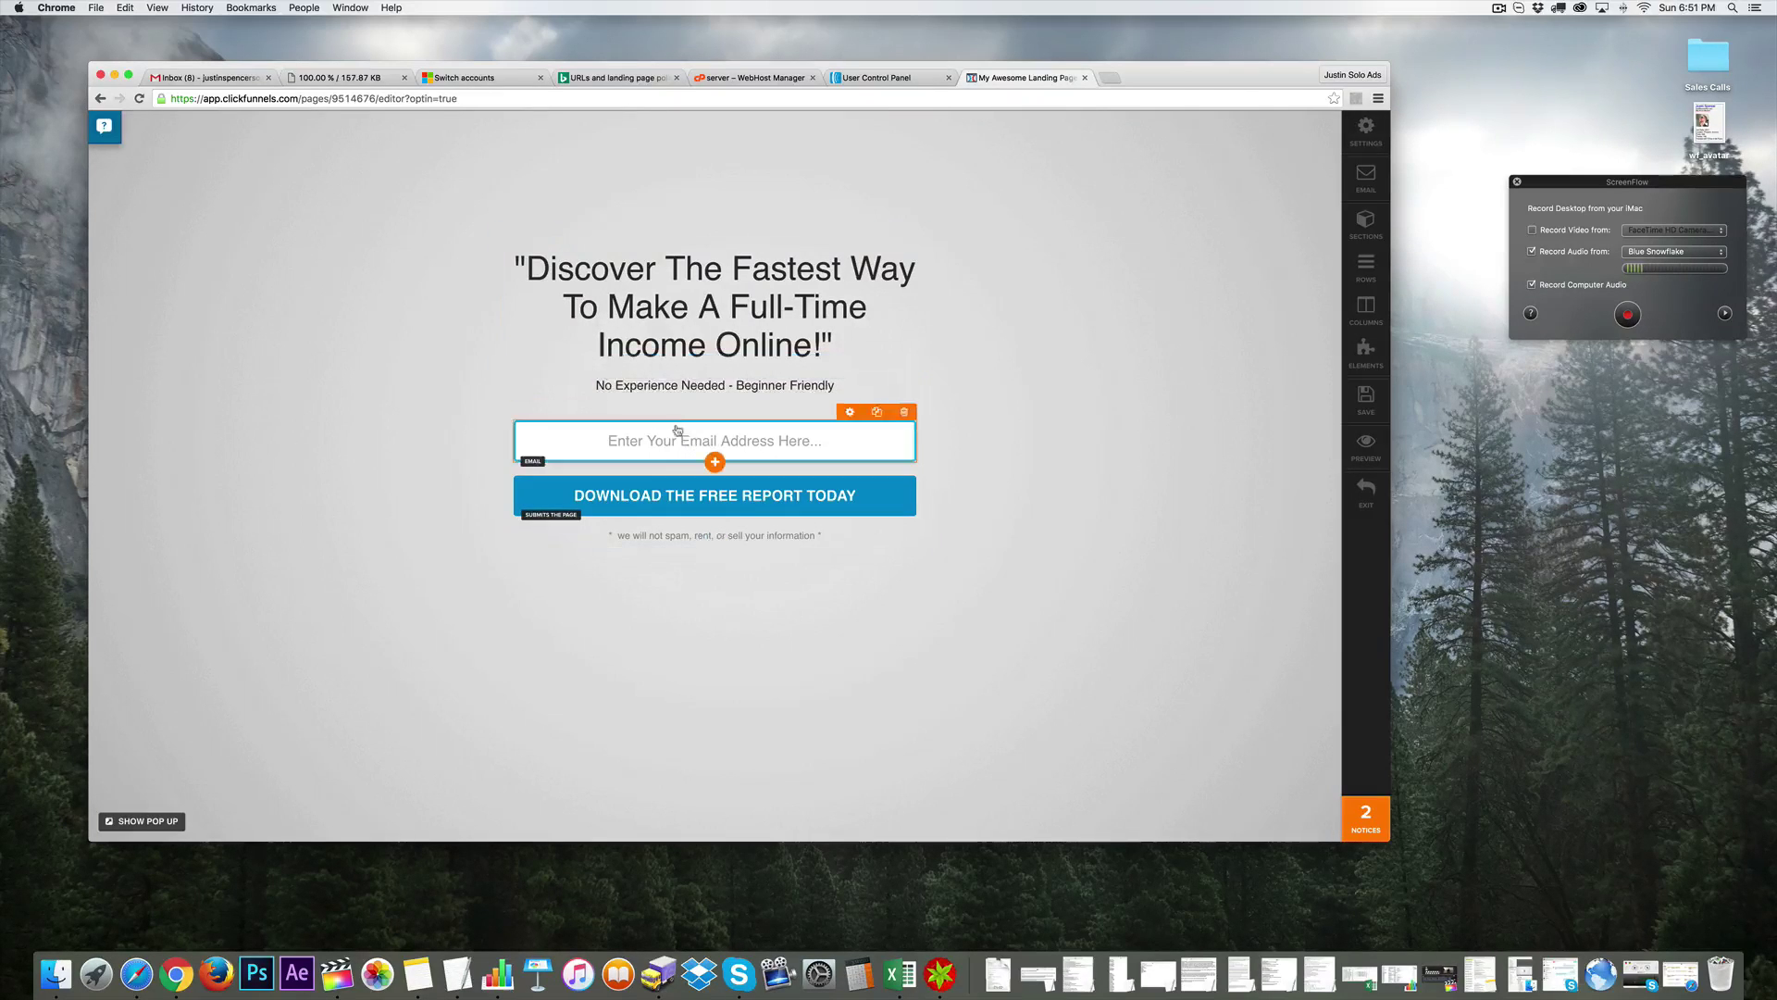
# - Open the download button's settings and replace its text with "INSTANCE ACCESS TO YOUR"
pyautogui.click(731, 500)
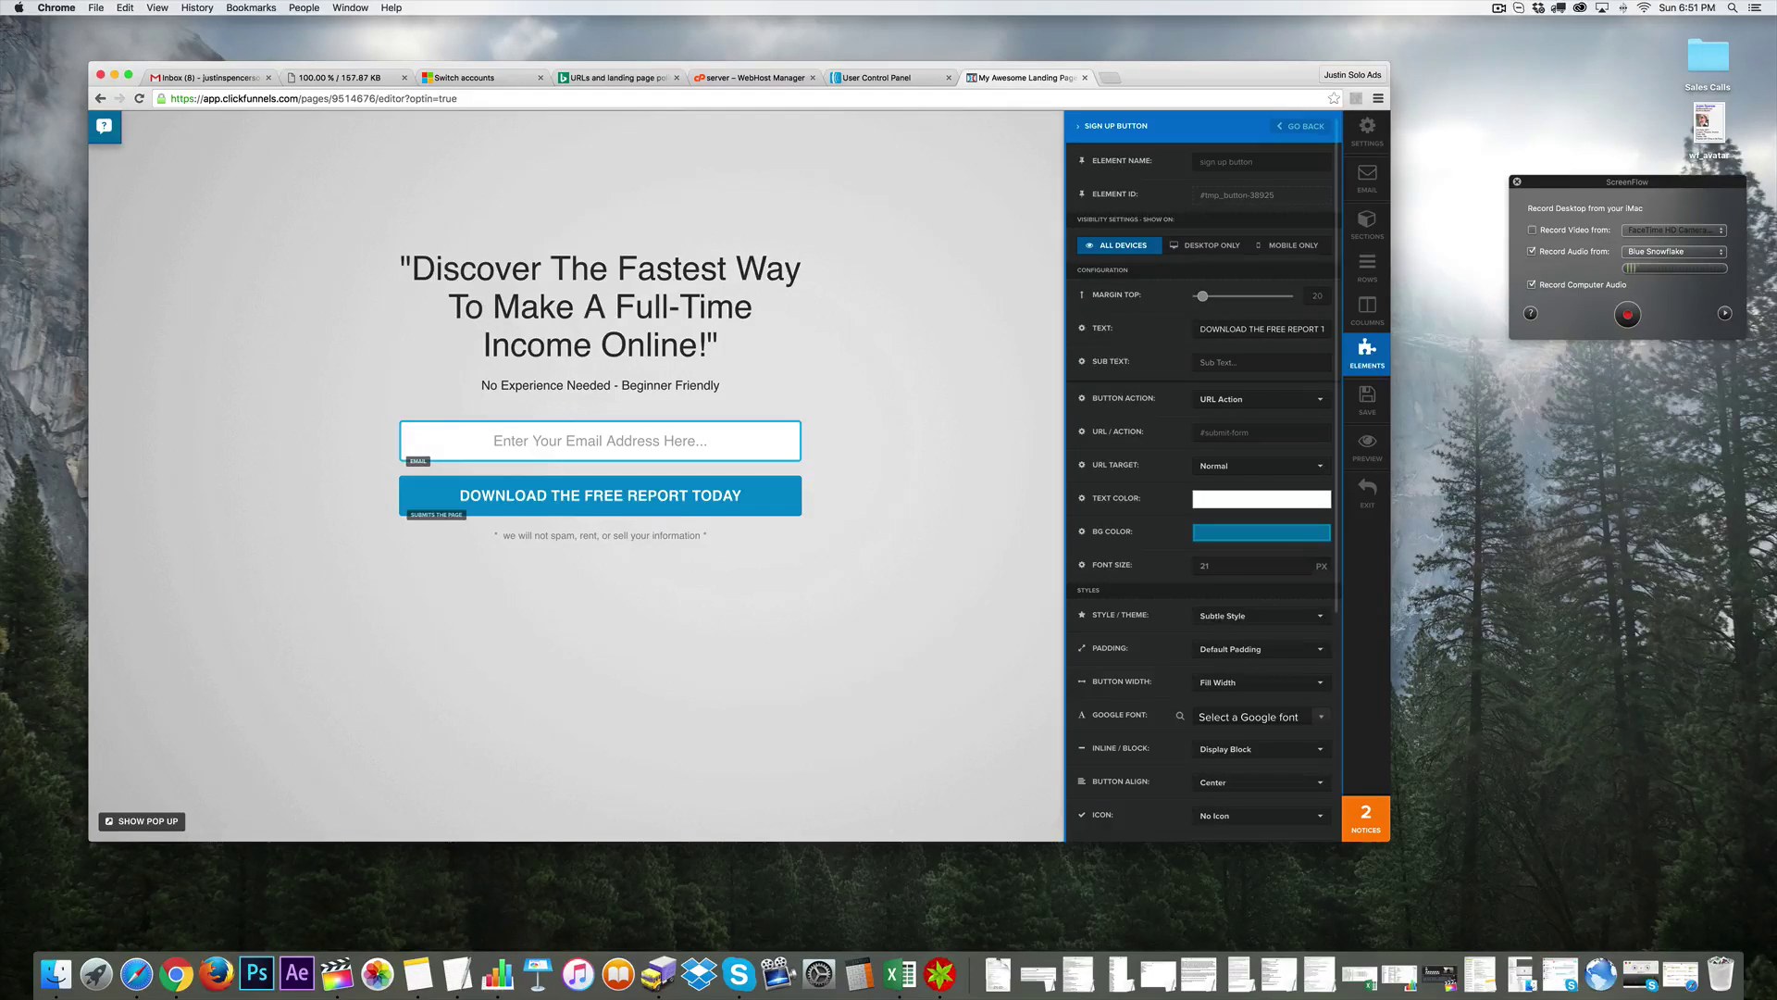
pyautogui.tripleClick(1223, 329)
pyautogui.write('I')
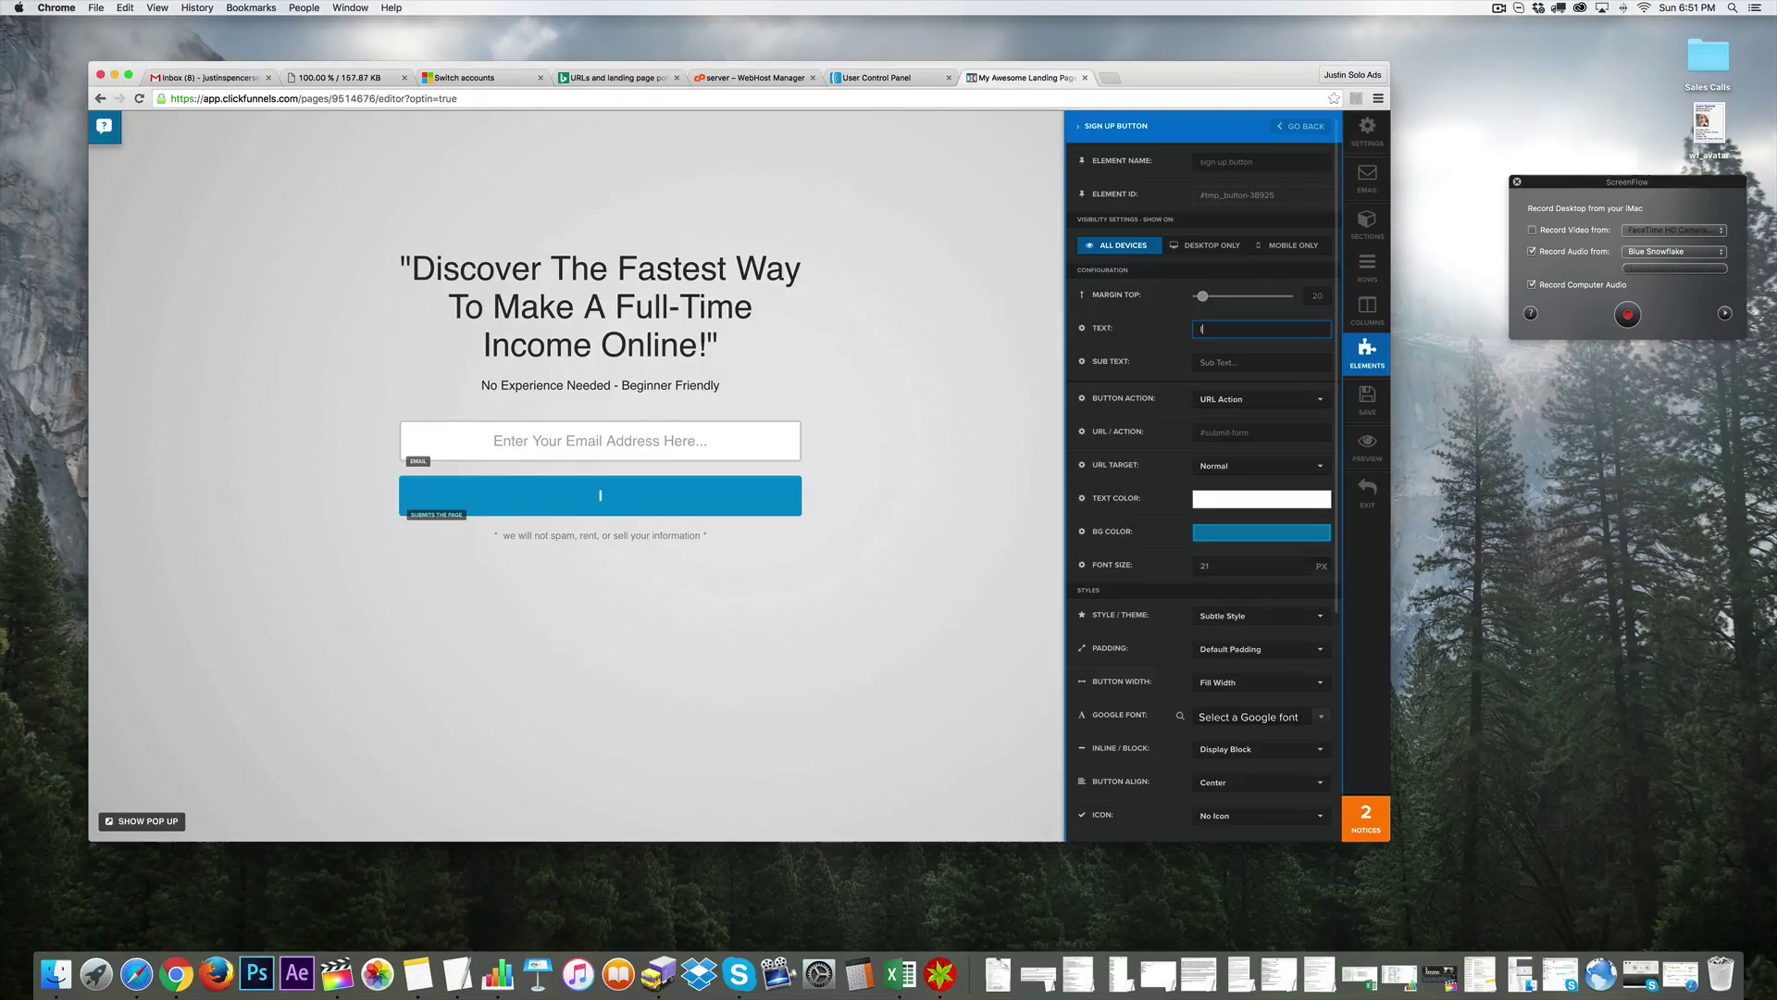
pyautogui.write('NSTANCEA')
pyautogui.press('BackSpace')
pyautogui.write('ACC')
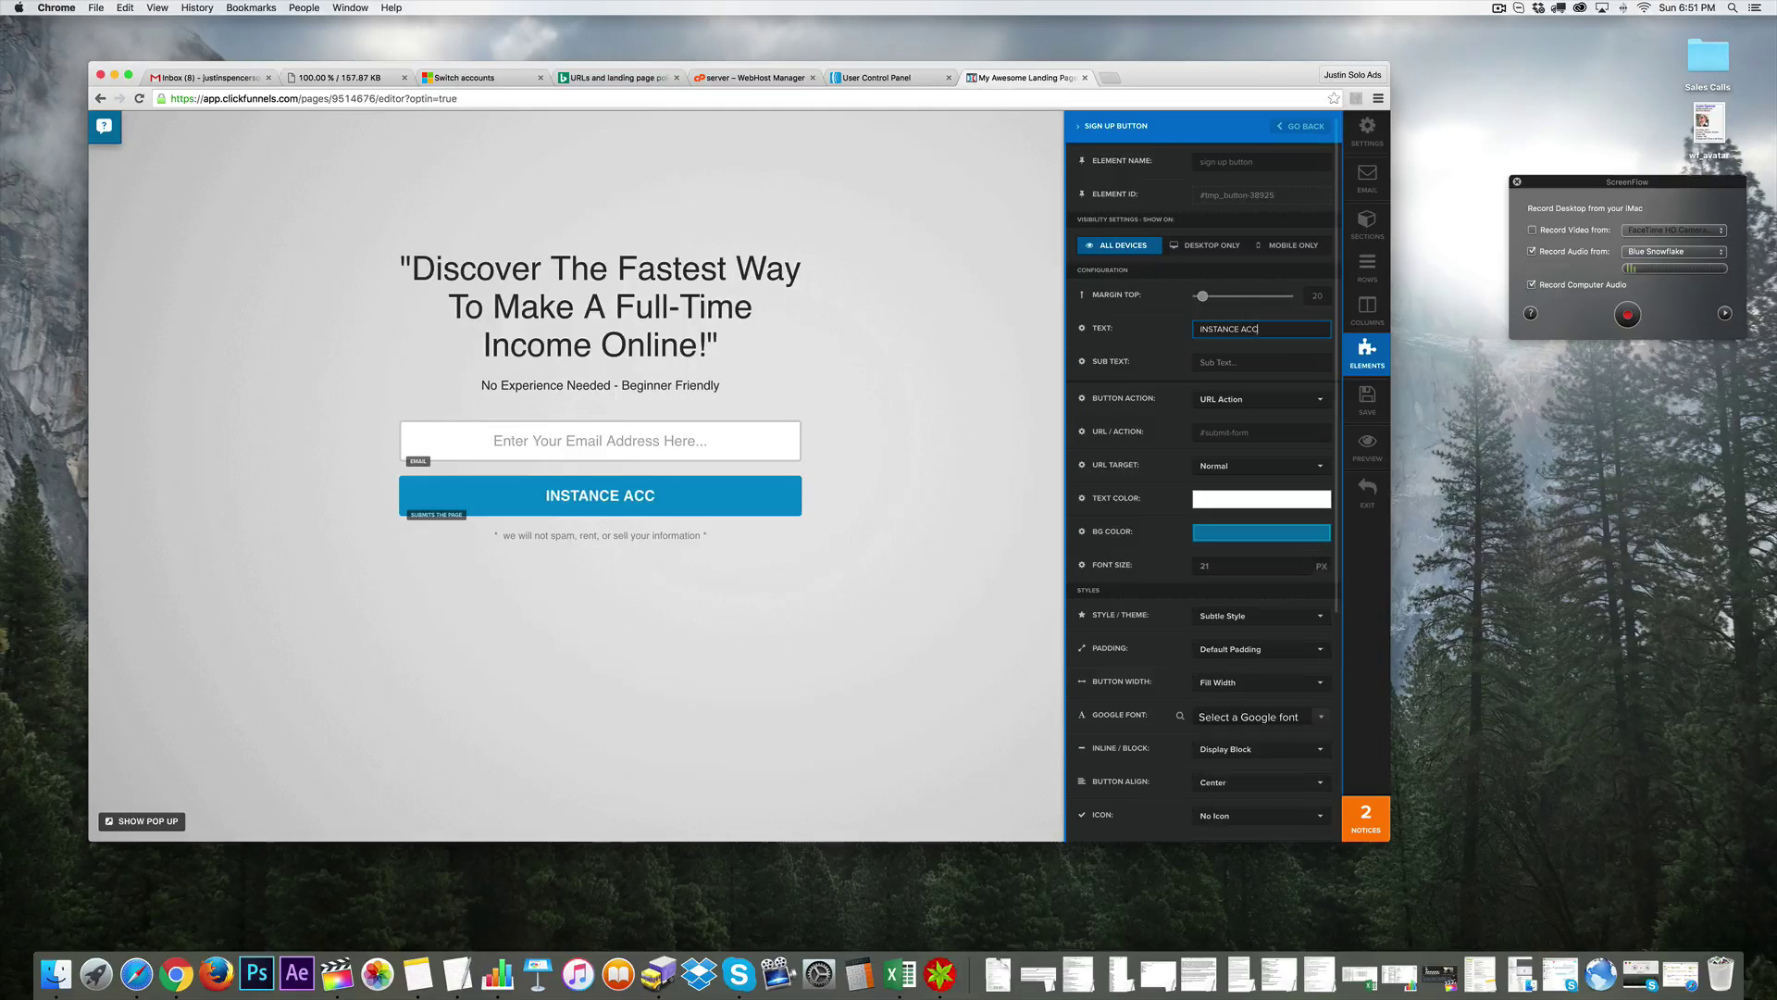
pyautogui.write('ESS TO YOUR')
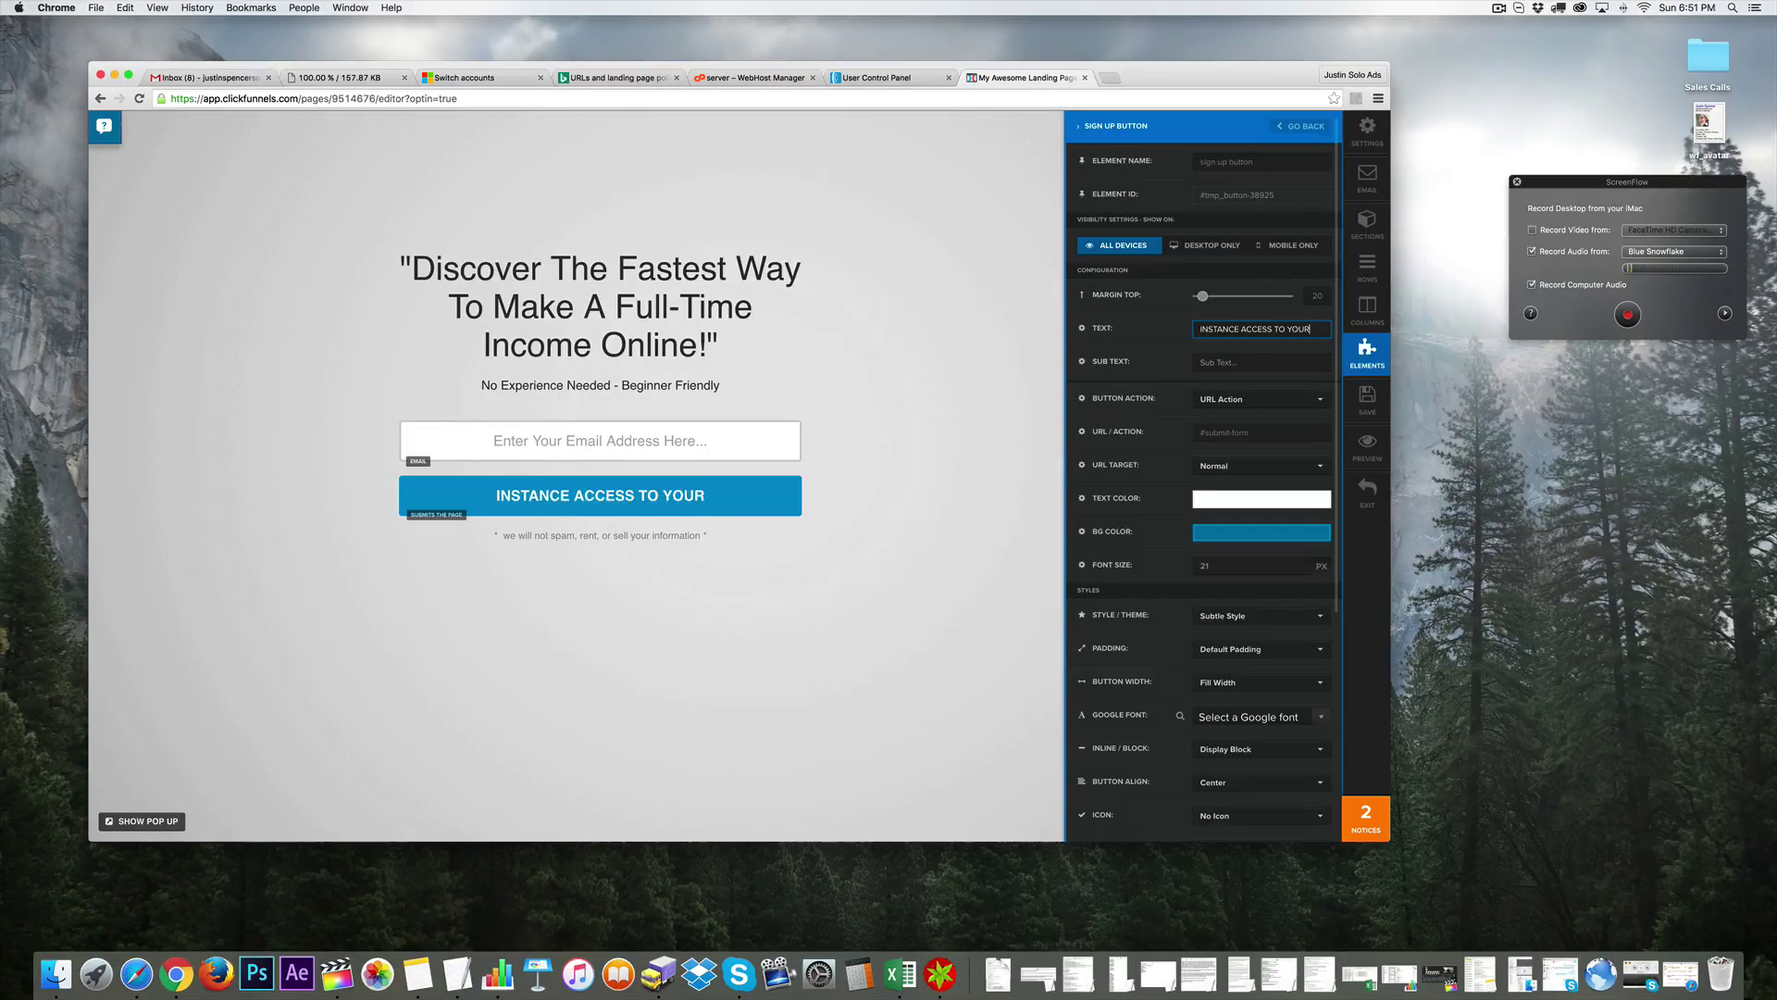
# - Try "GUIDE" in place of "YOUR" in the button text, and cut the text back to "INSTANCE ACCESS"
pyautogui.press('BackSpace')
pyautogui.press('BackSpace')
pyautogui.press('BackSpace')
pyautogui.press('BackSpace')
pyautogui.write('GUIDE')
pyautogui.press('BackSpace')
pyautogui.press('BackSpace')
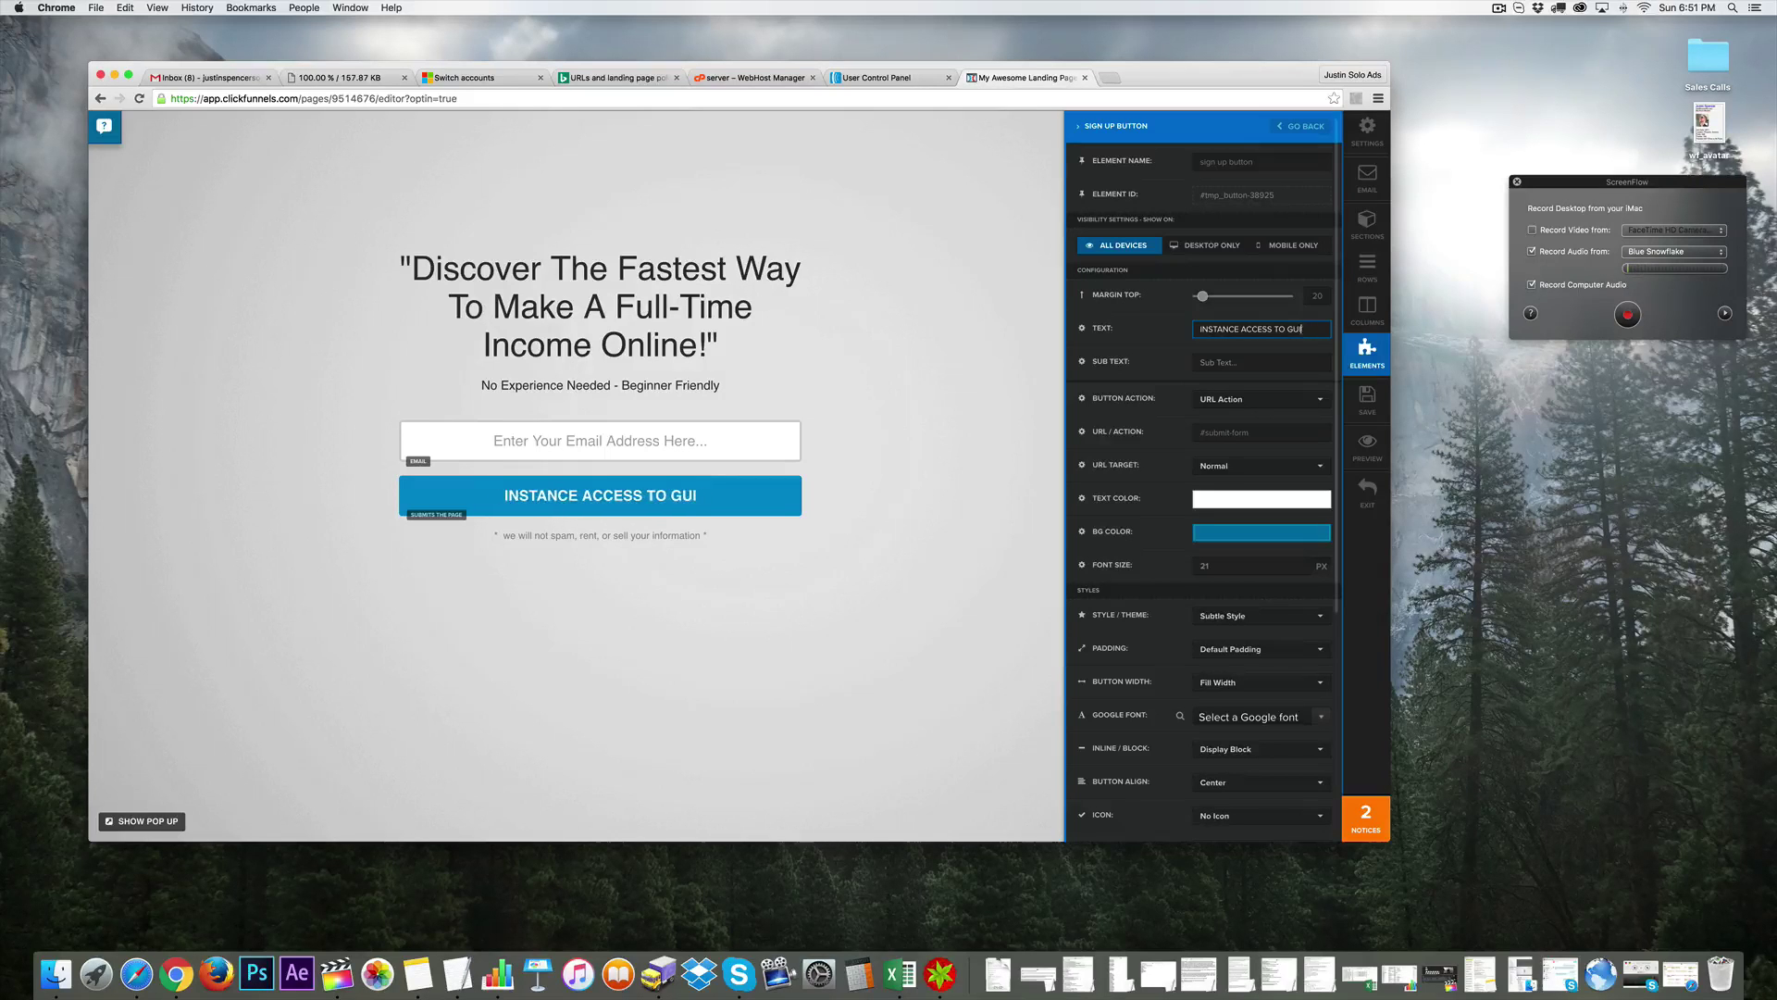
pyautogui.press('BackSpace')
pyautogui.press('BackSpace')
pyautogui.press('BackSpace')
pyautogui.press('BackSpace')
pyautogui.press('BackSpace')
pyautogui.press('BackSpace')
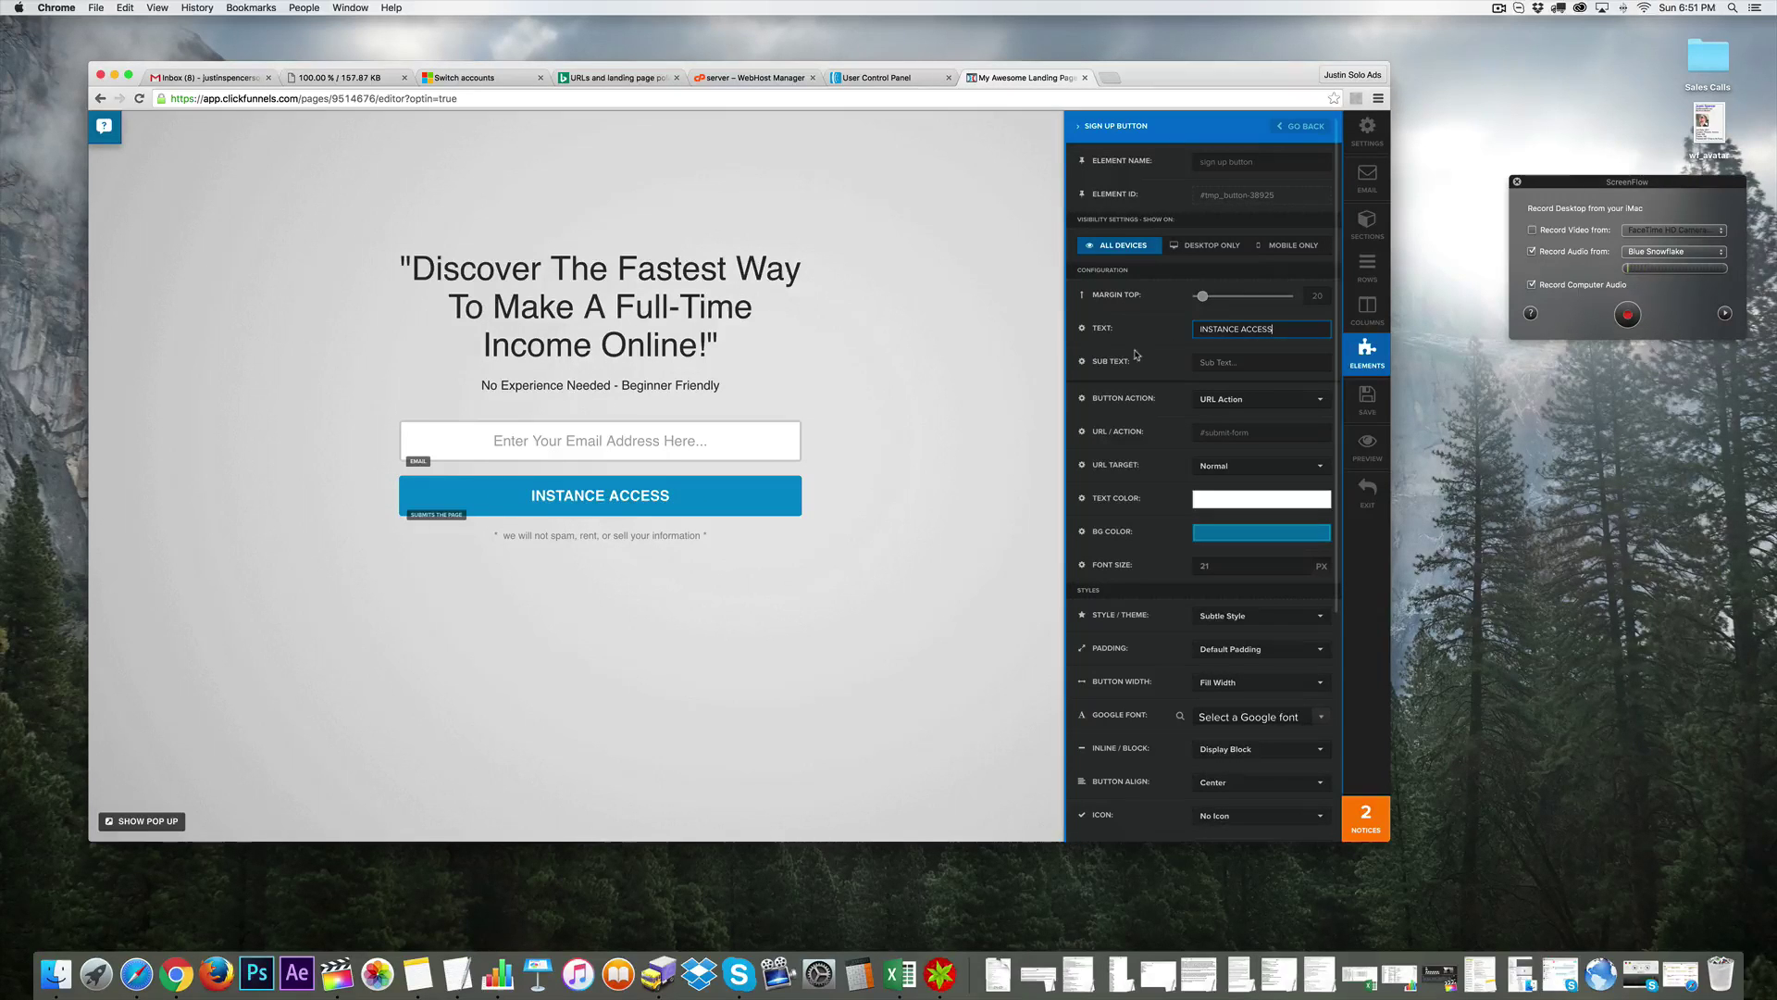
# - Replace the whole button text with "GET INSTANT ACCESS" and close the button's settings
pyautogui.press('super+a')
pyautogui.write('INSTANT ACCESS')
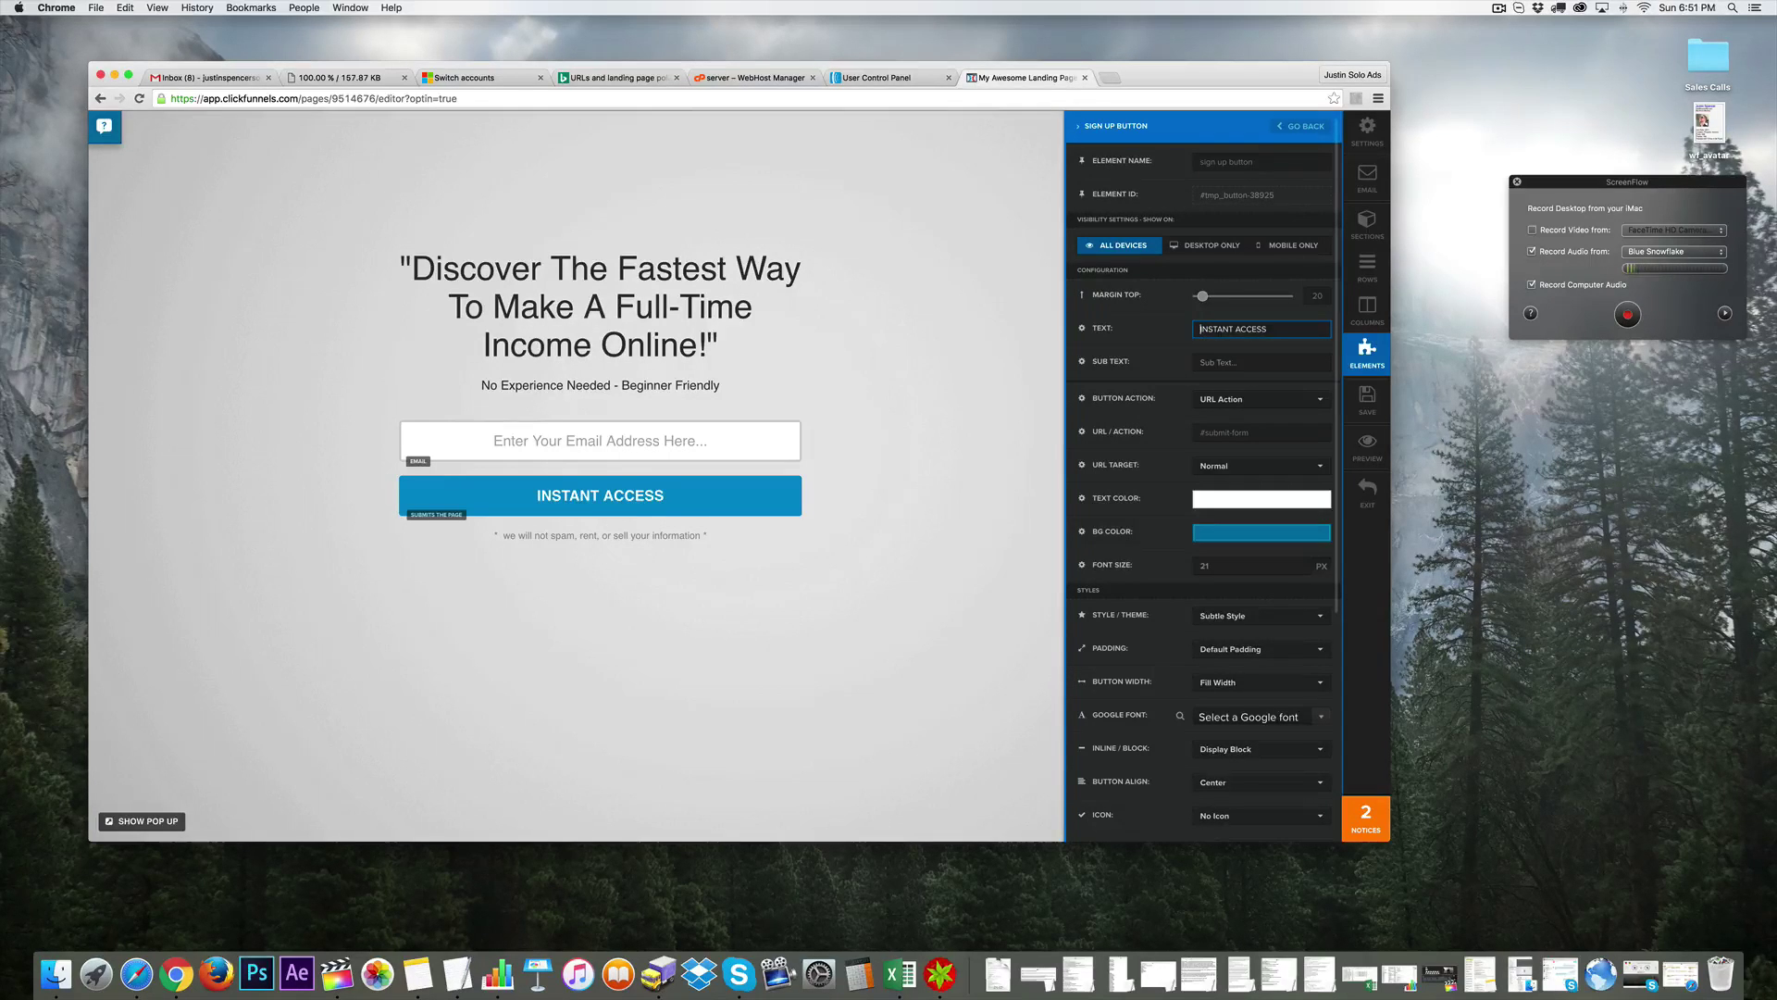
pyautogui.write('GET')
pyautogui.click(955, 485)
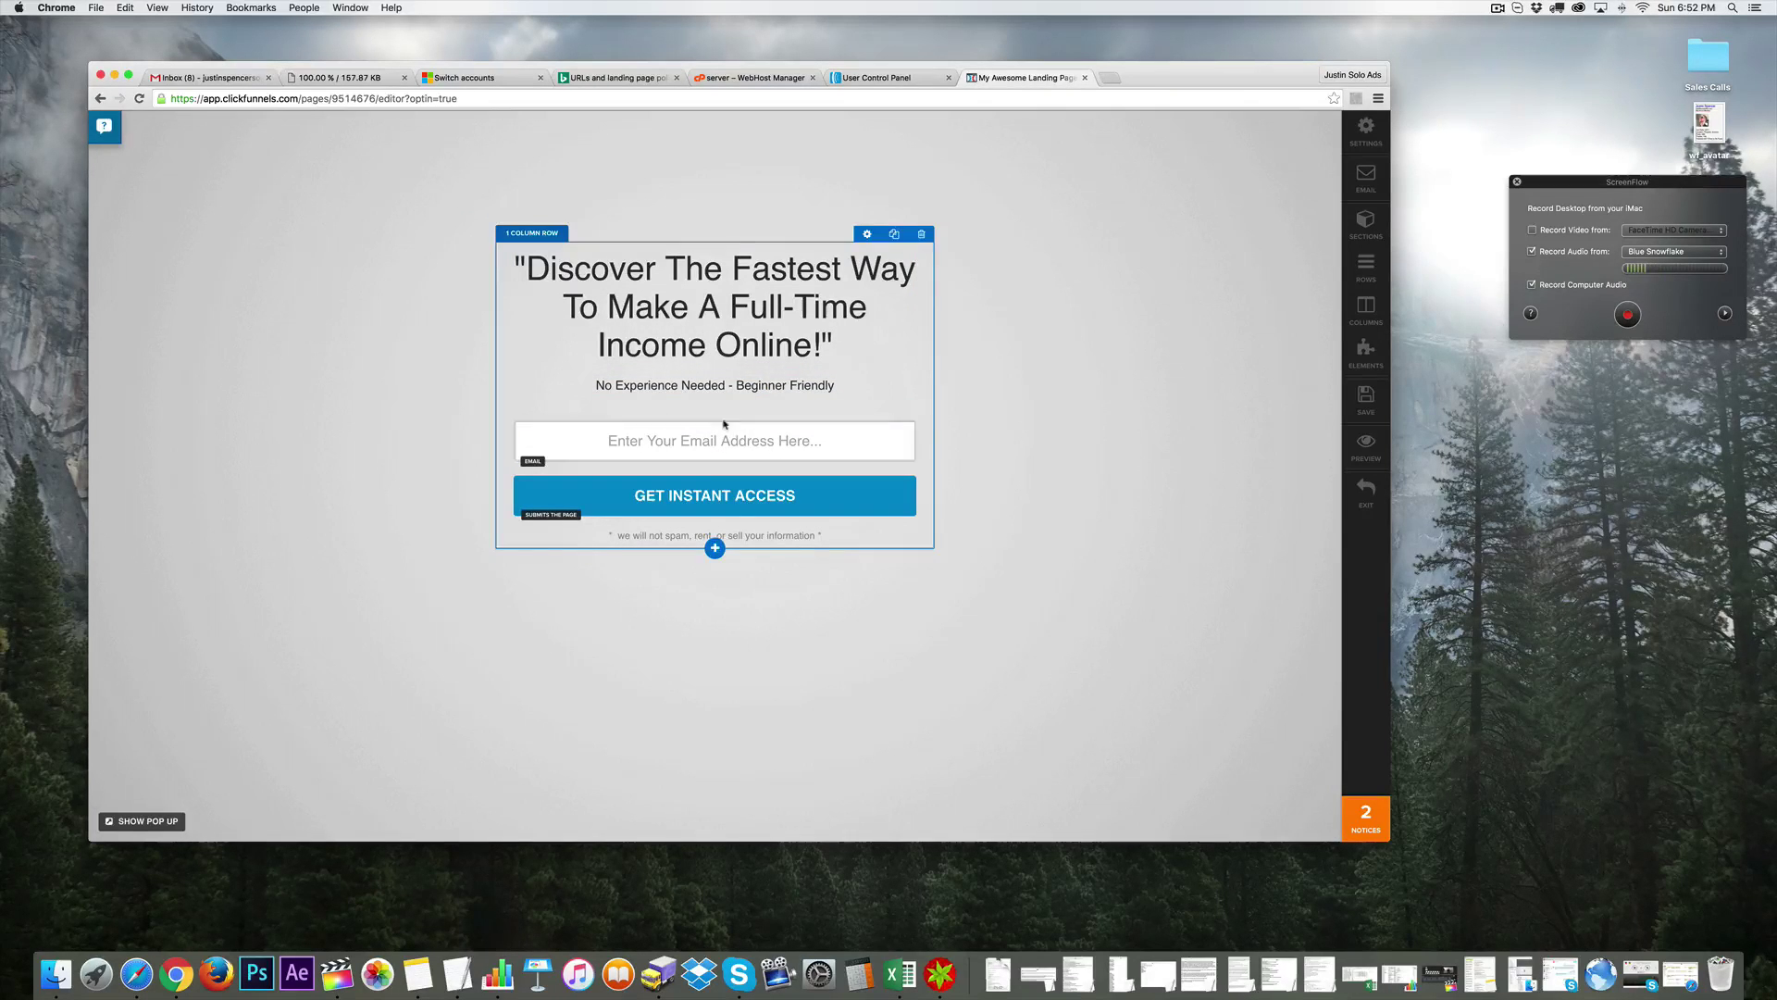
# - Set the optin page's email integration to Aweber with the Integrate Existing Form action
pyautogui.click(736, 446)
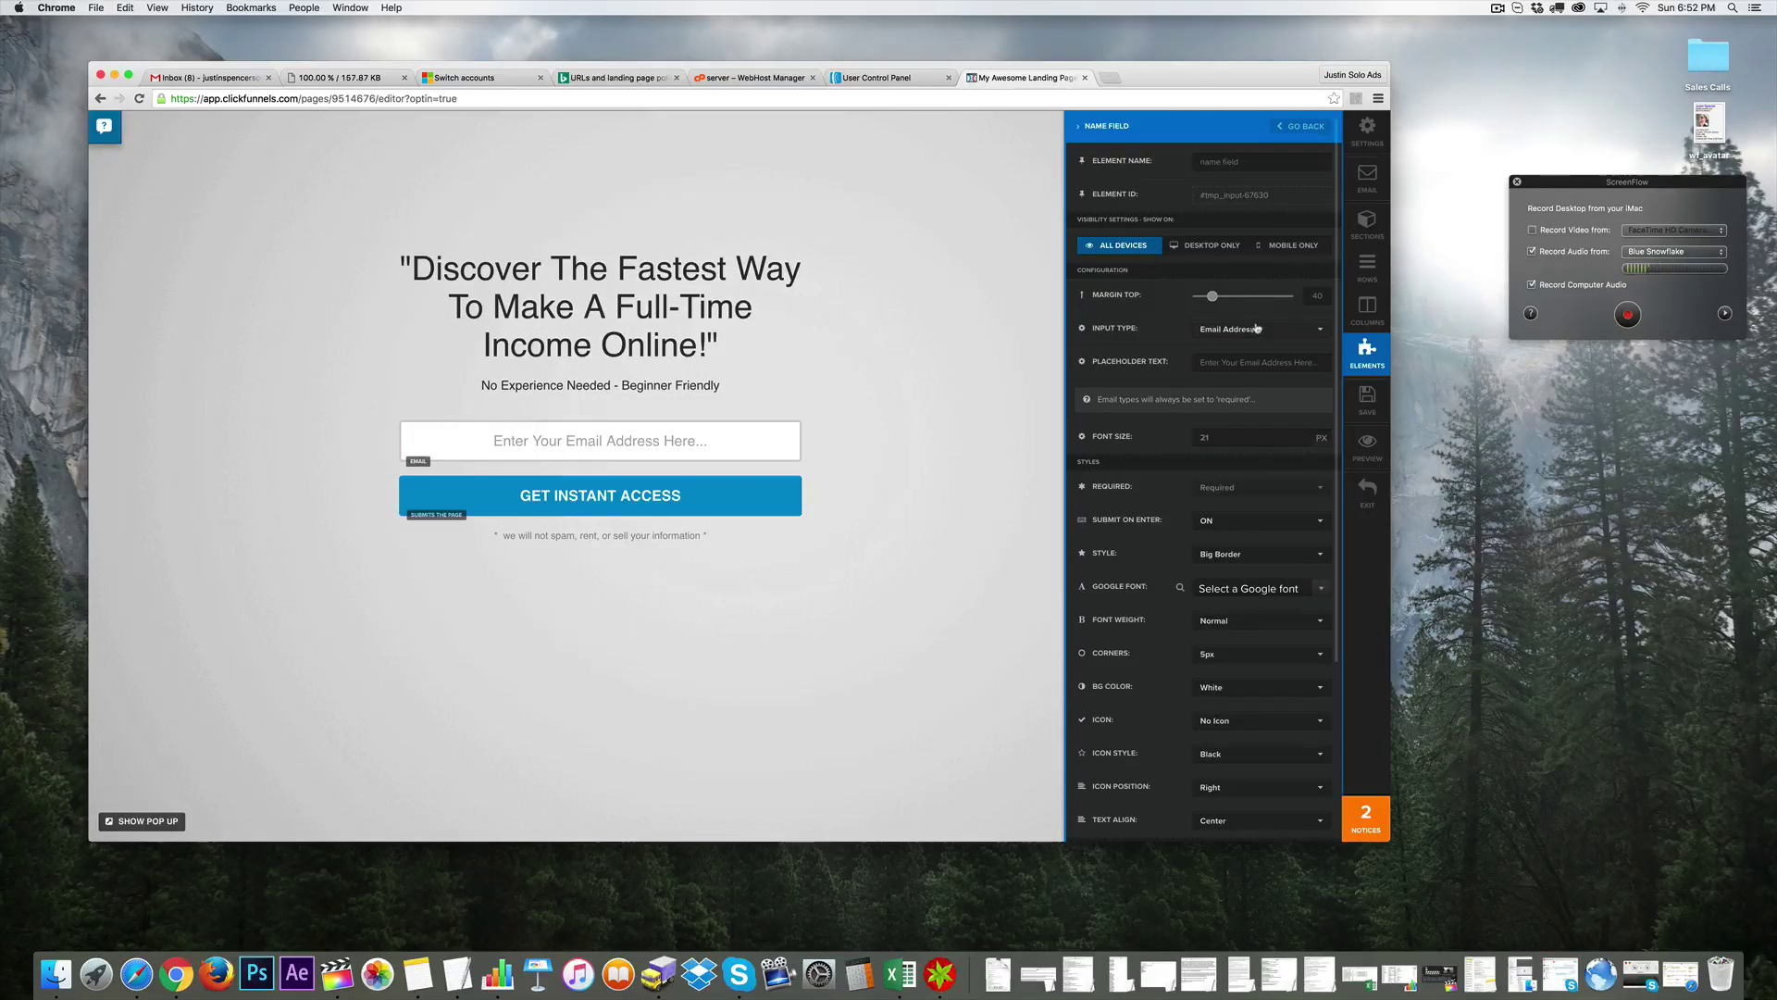
pyautogui.click(1367, 176)
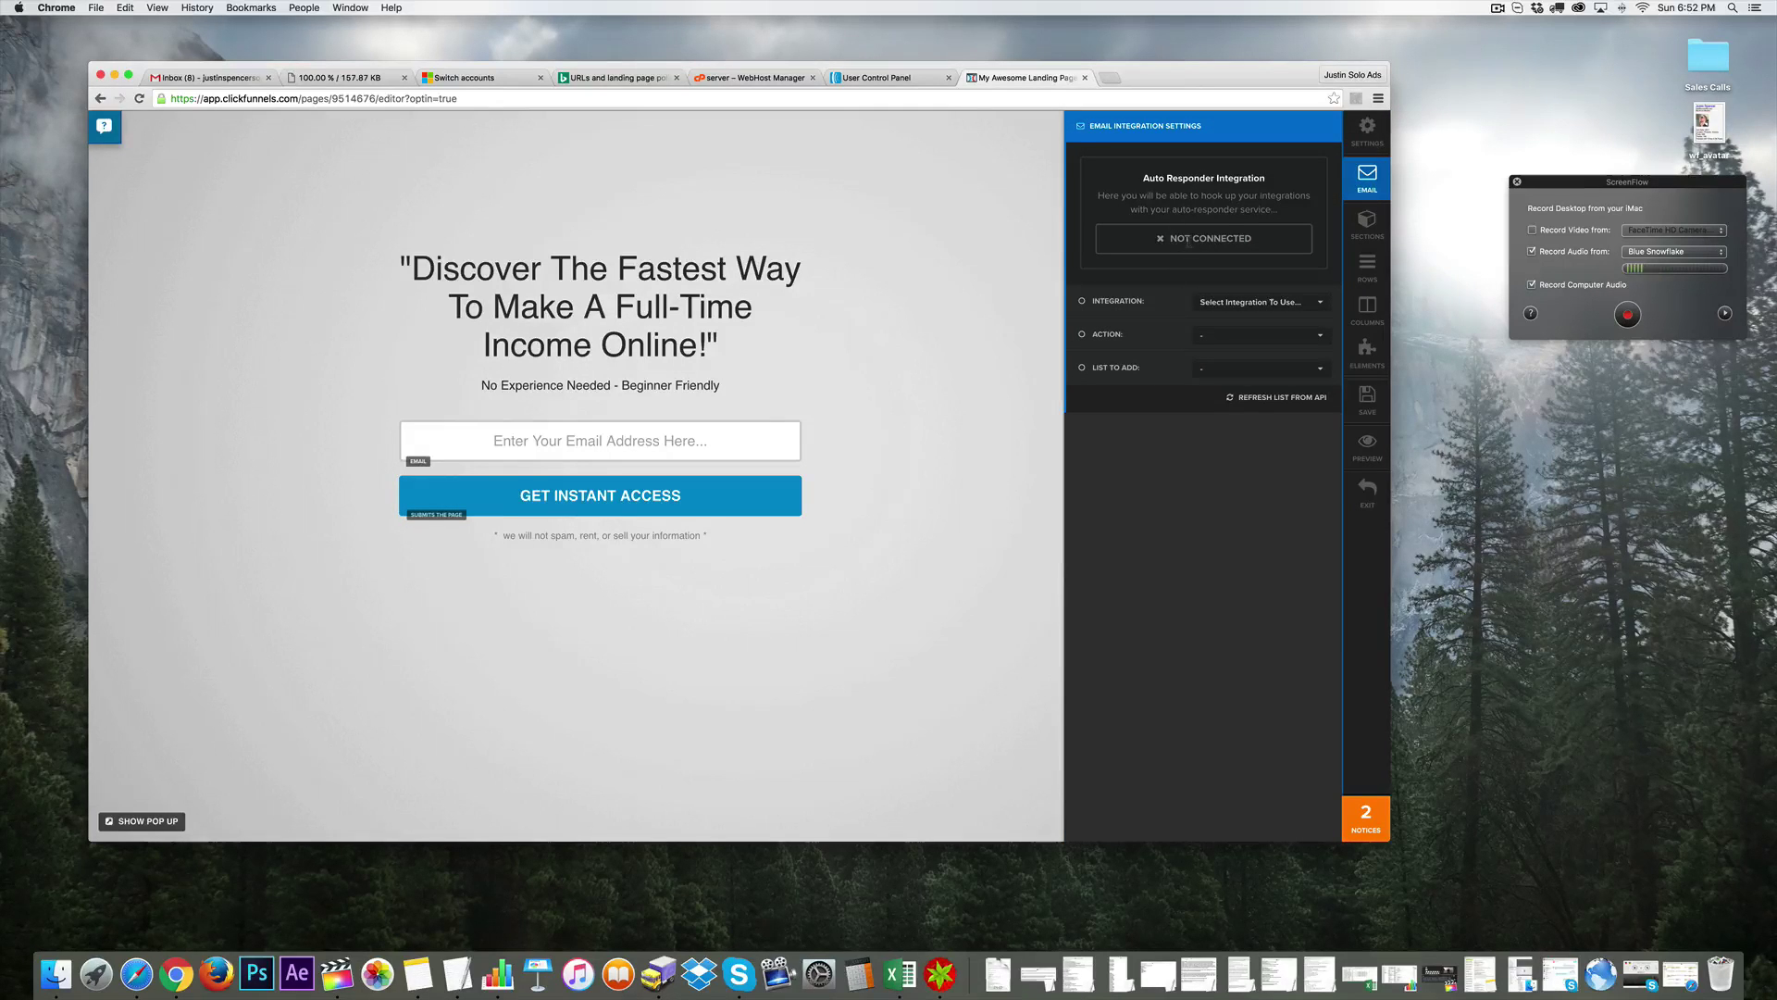
pyautogui.click(1248, 306)
pyautogui.click(1232, 356)
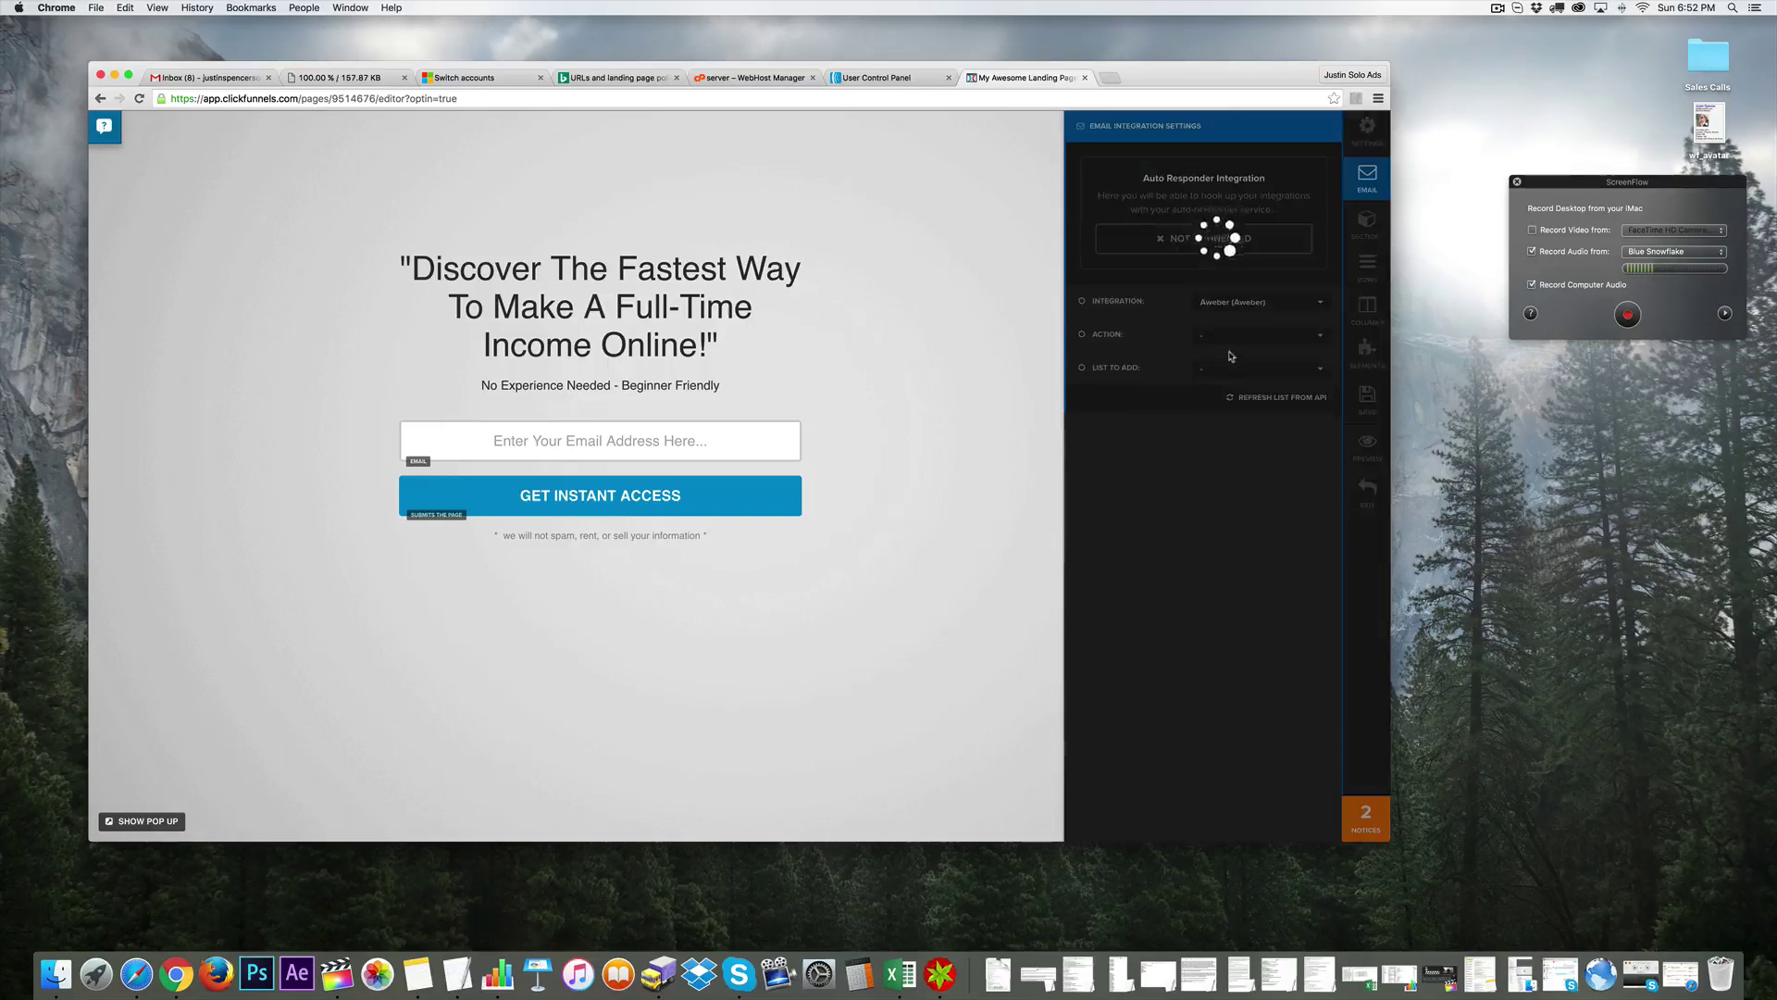
pyautogui.click(1238, 339)
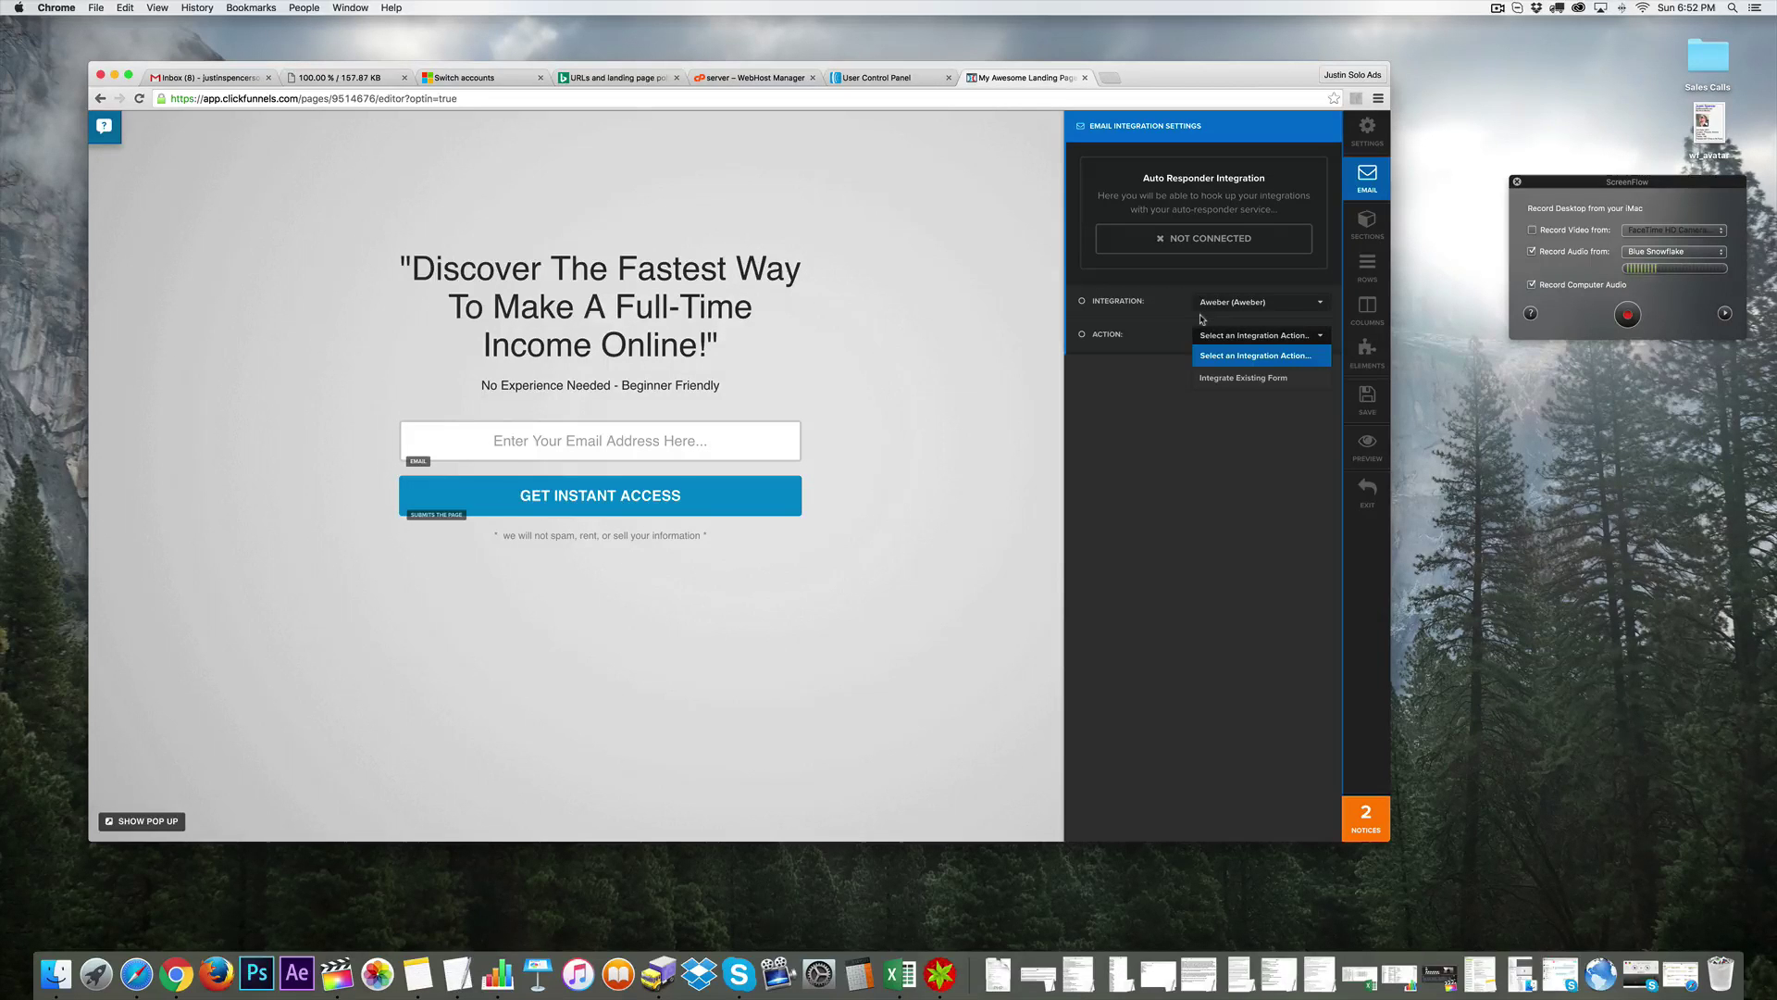
pyautogui.click(1243, 378)
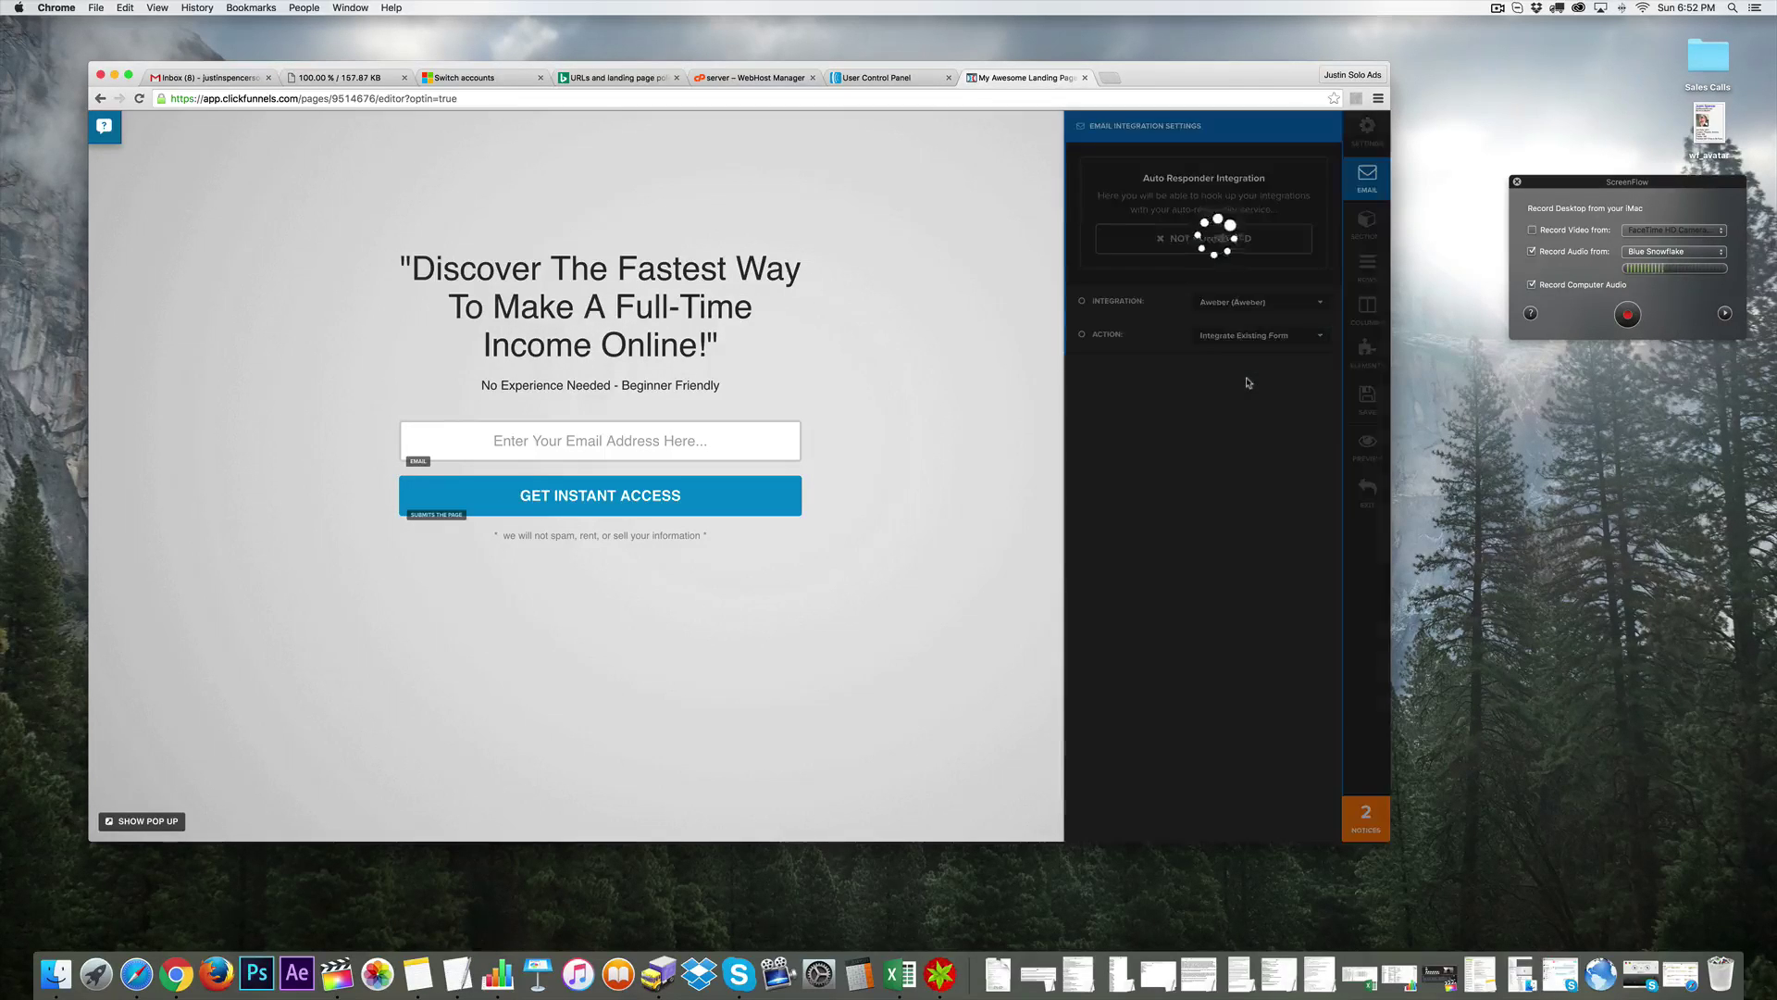
# - Choose Free 3 to 1 Ad Training PDF Bing as the Aweber list that receives the optin contacts
pyautogui.click(1248, 365)
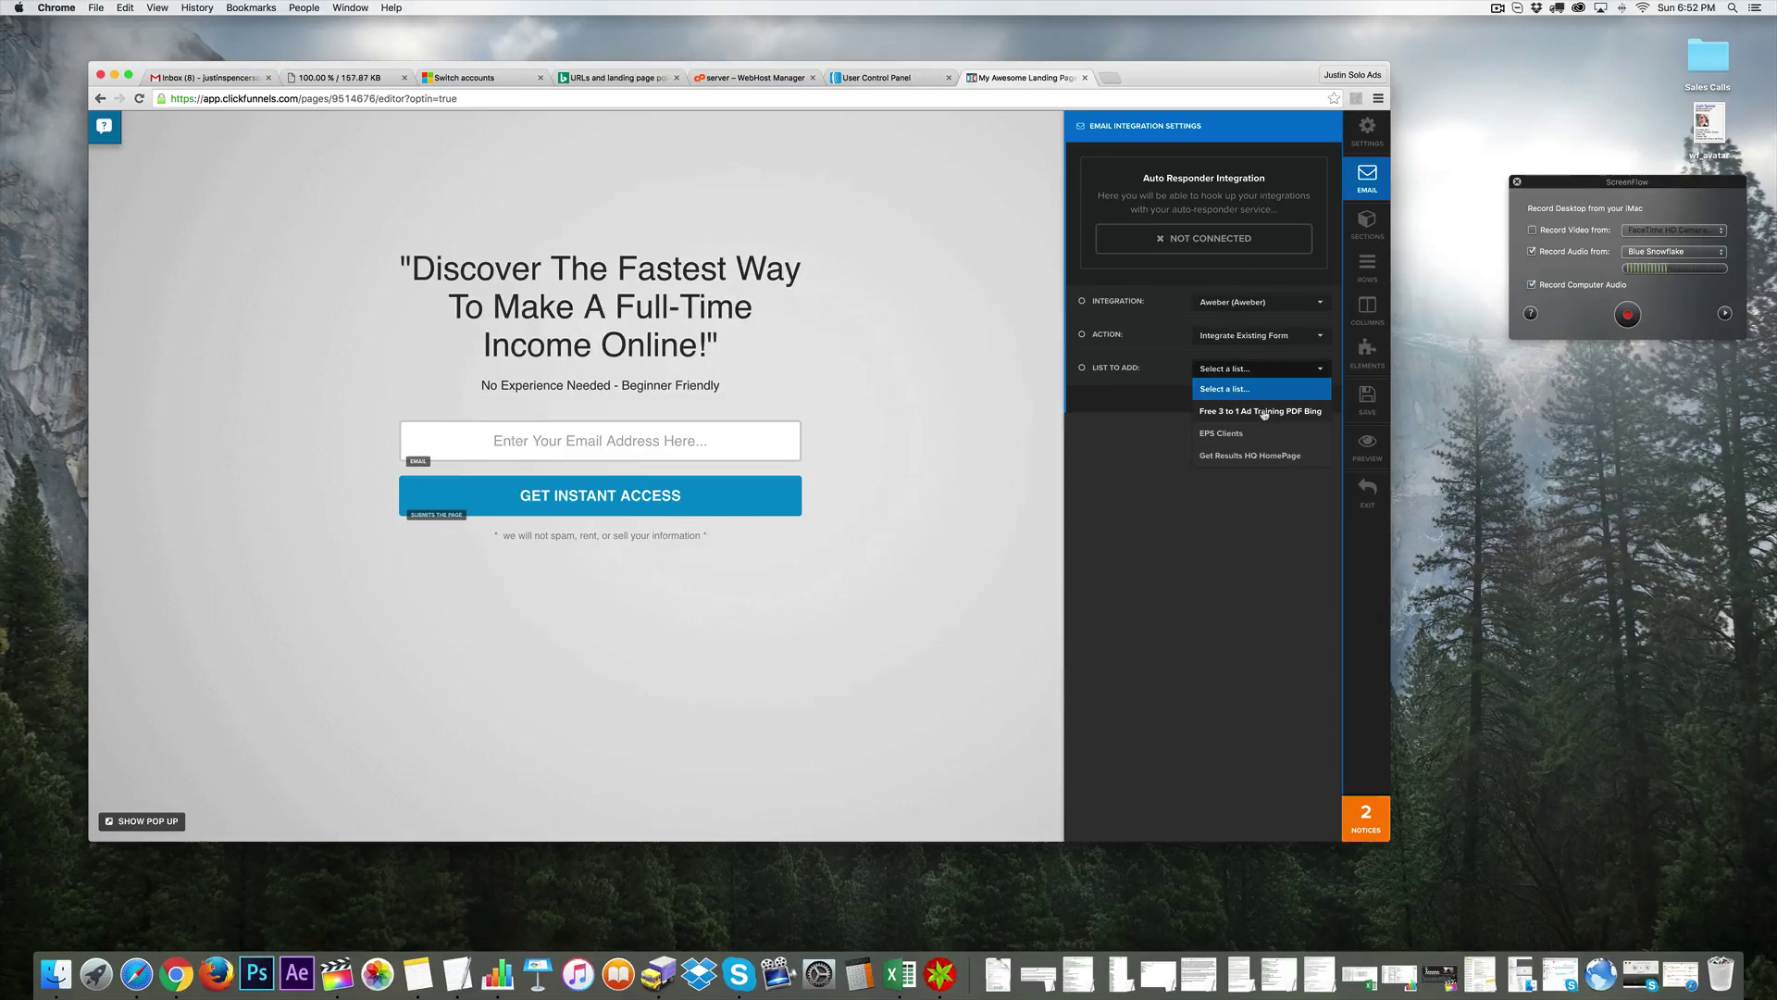
pyautogui.click(1265, 412)
pyautogui.click(1225, 394)
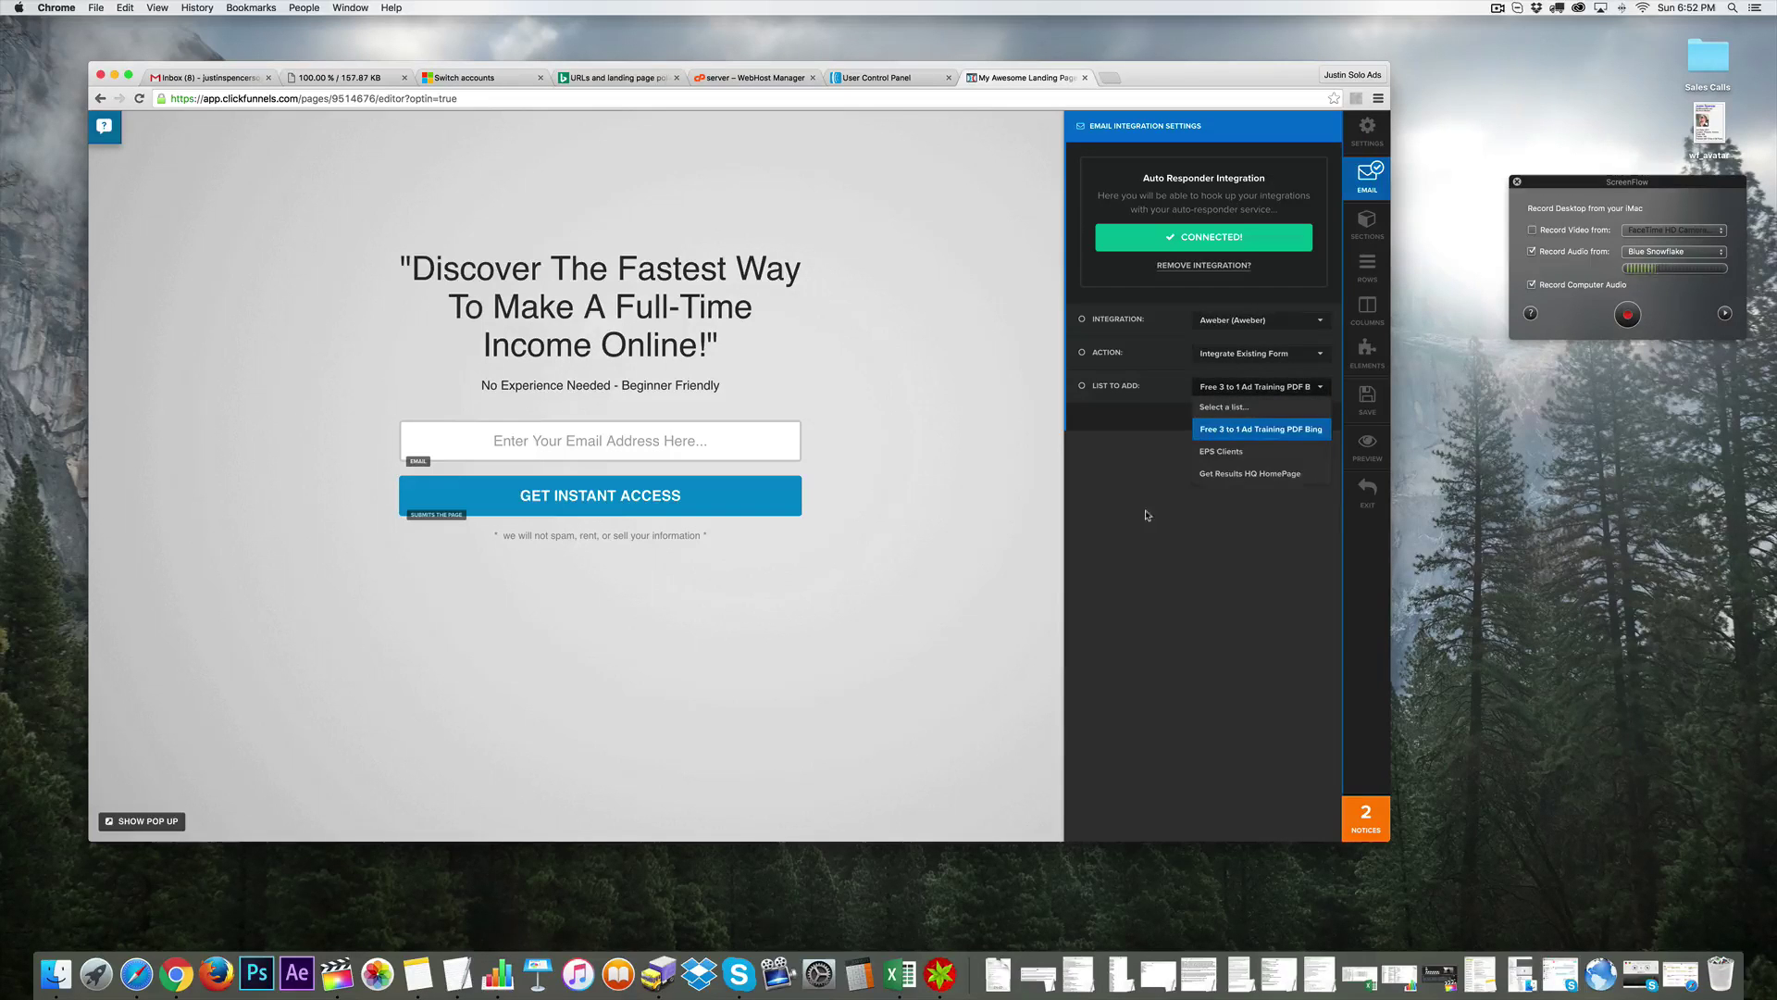
pyautogui.click(1224, 331)
pyautogui.click(1255, 388)
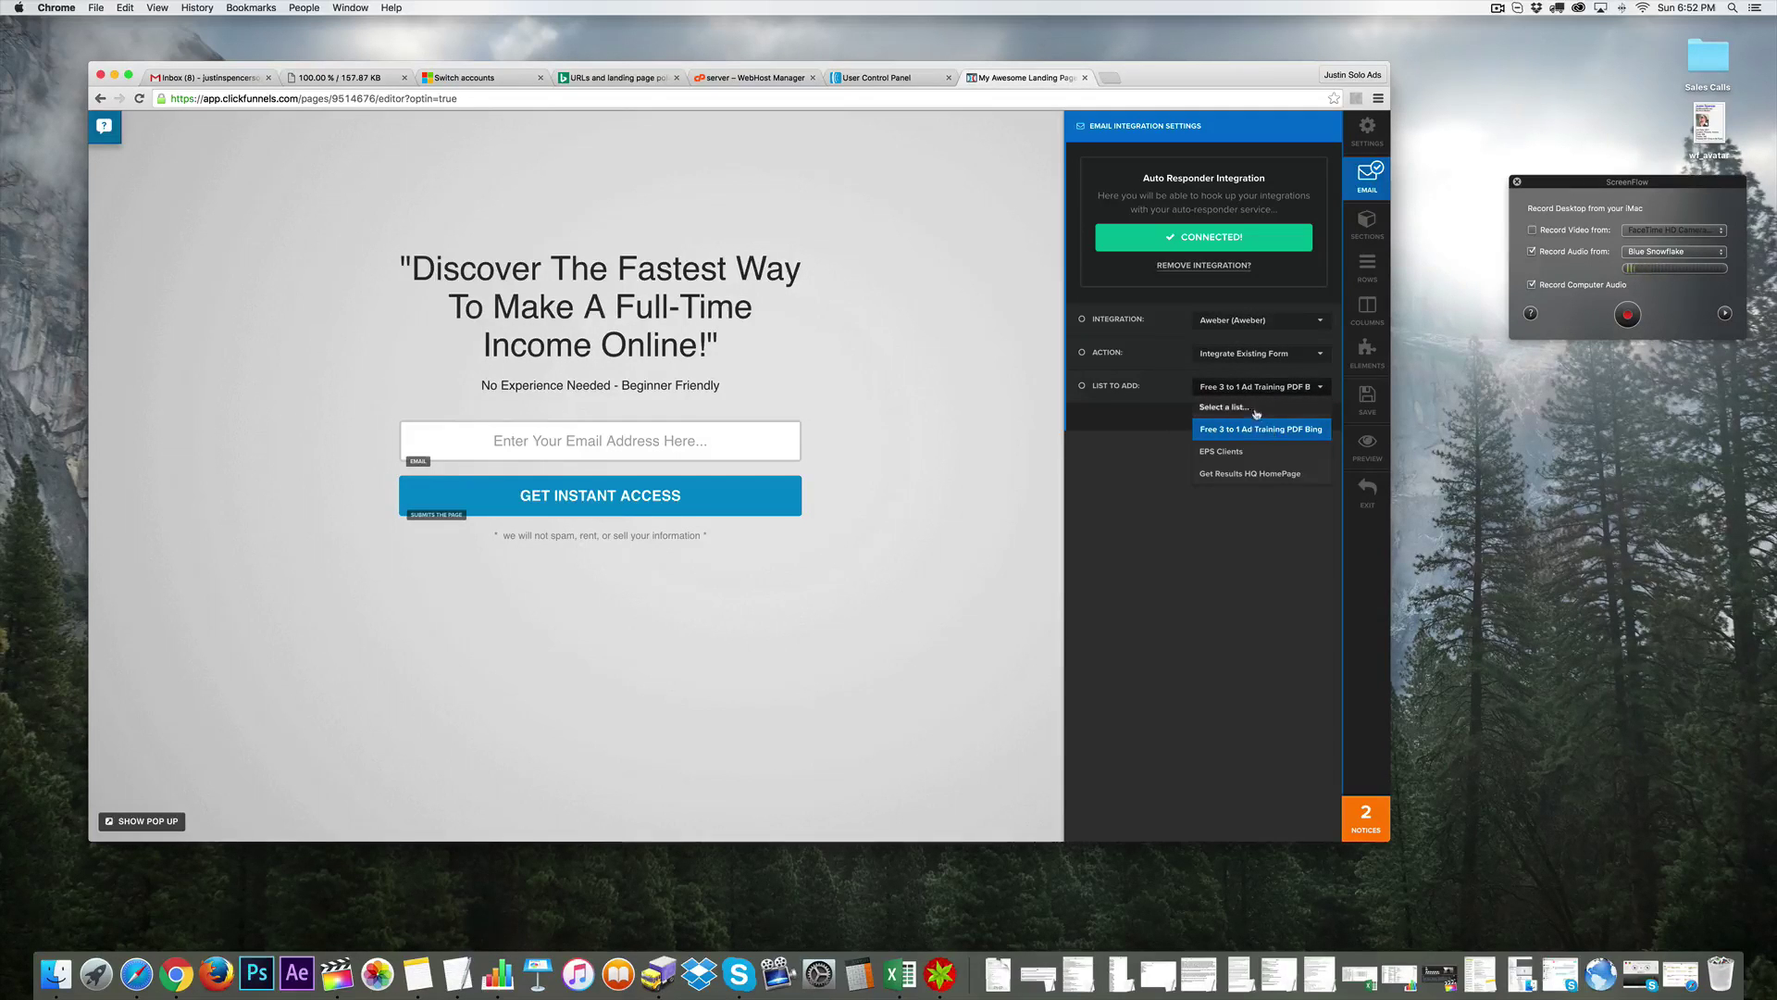
pyautogui.click(1137, 505)
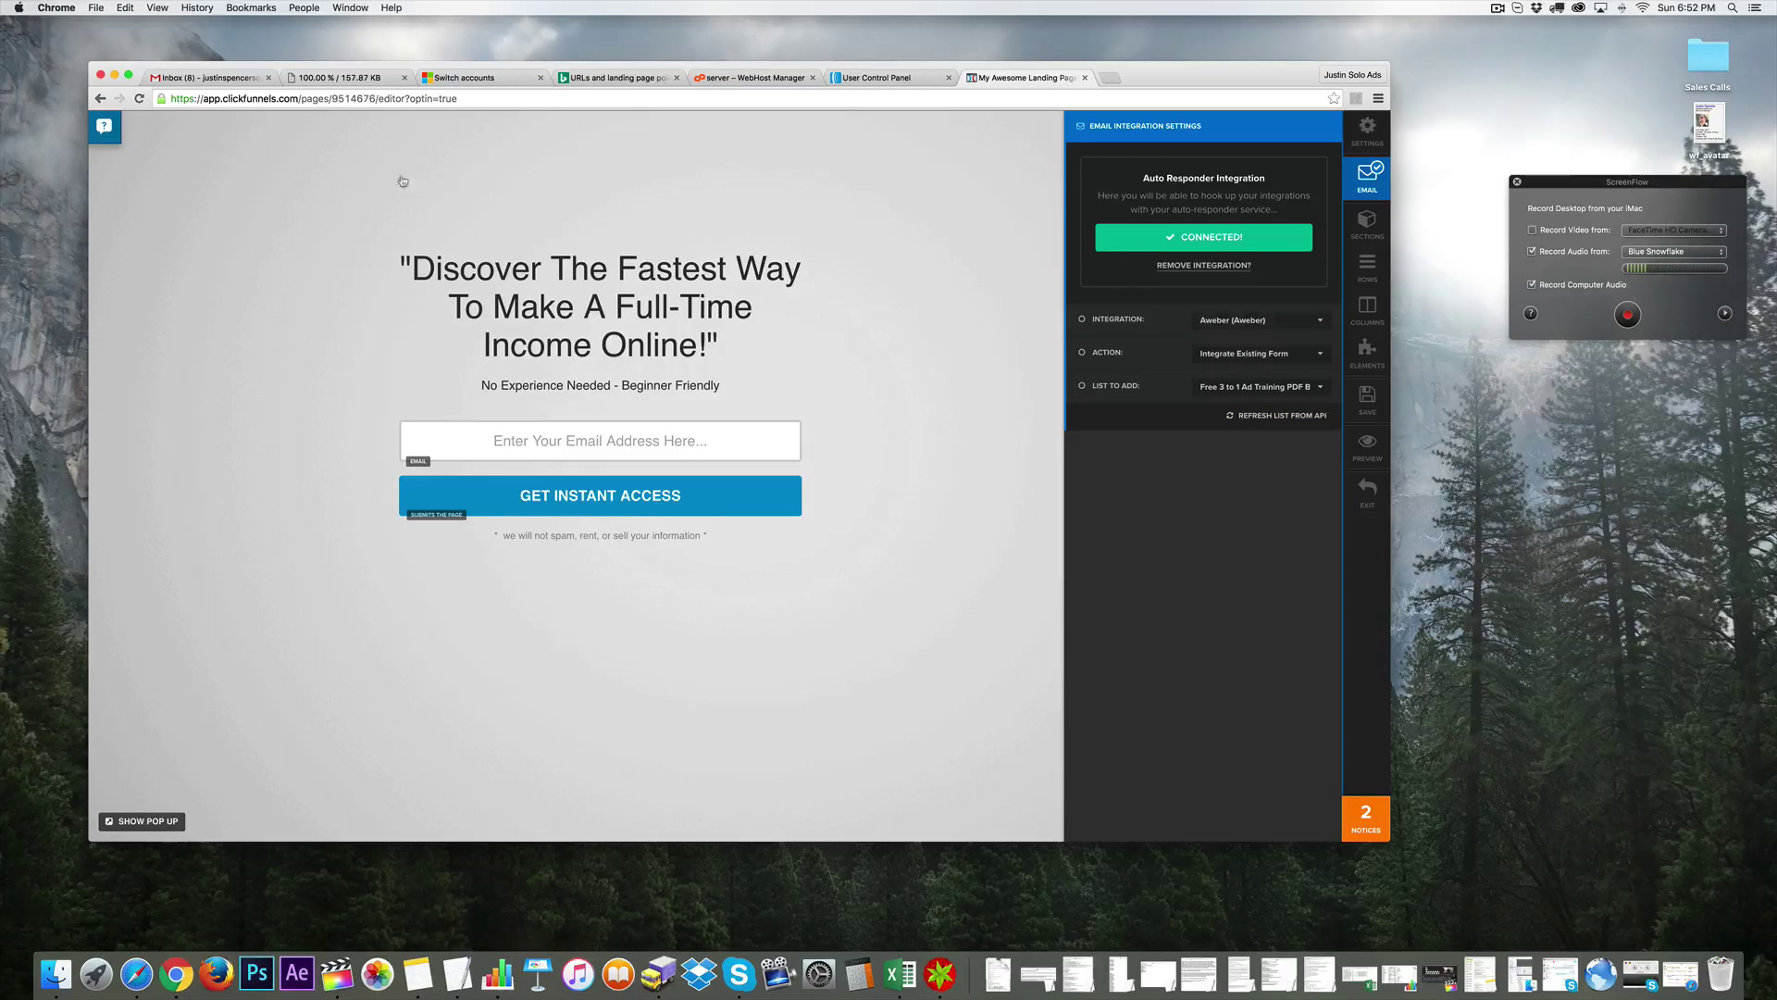
# - Leave the optin page editor and choose the Download Clean Dotted template for the Thank You step
pyautogui.click(1367, 503)
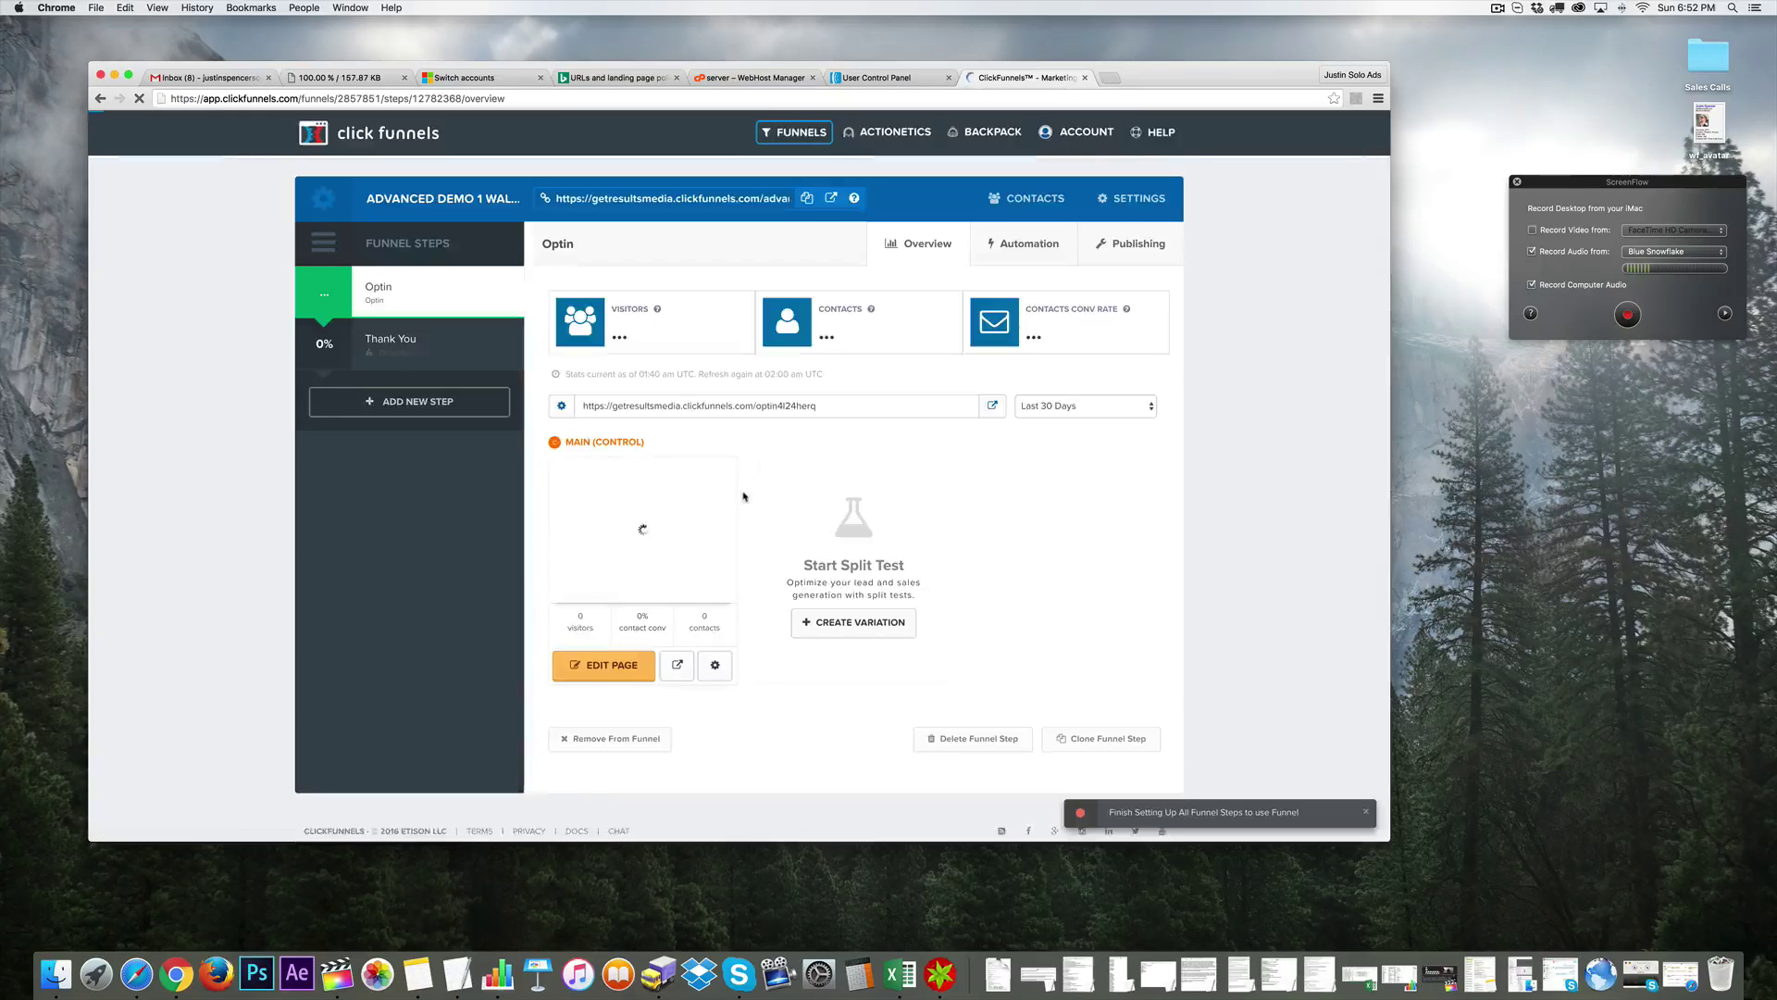
pyautogui.click(428, 361)
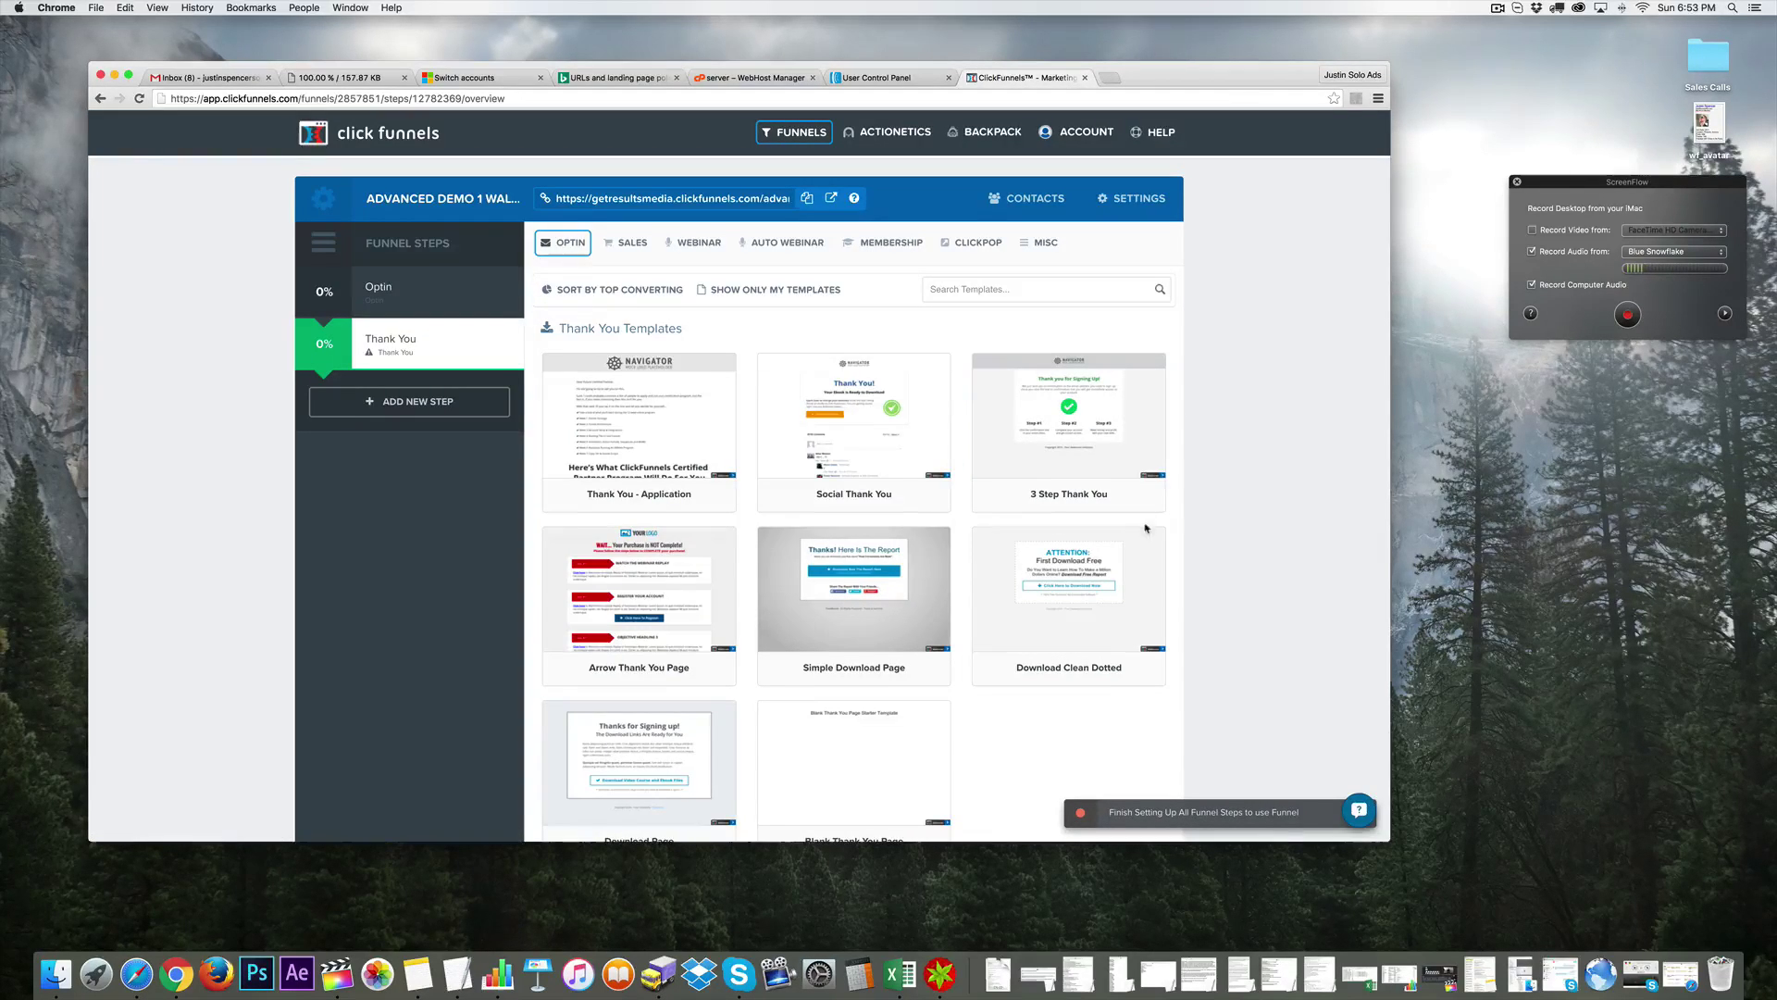
pyautogui.scroll(-4, 1246, 537)
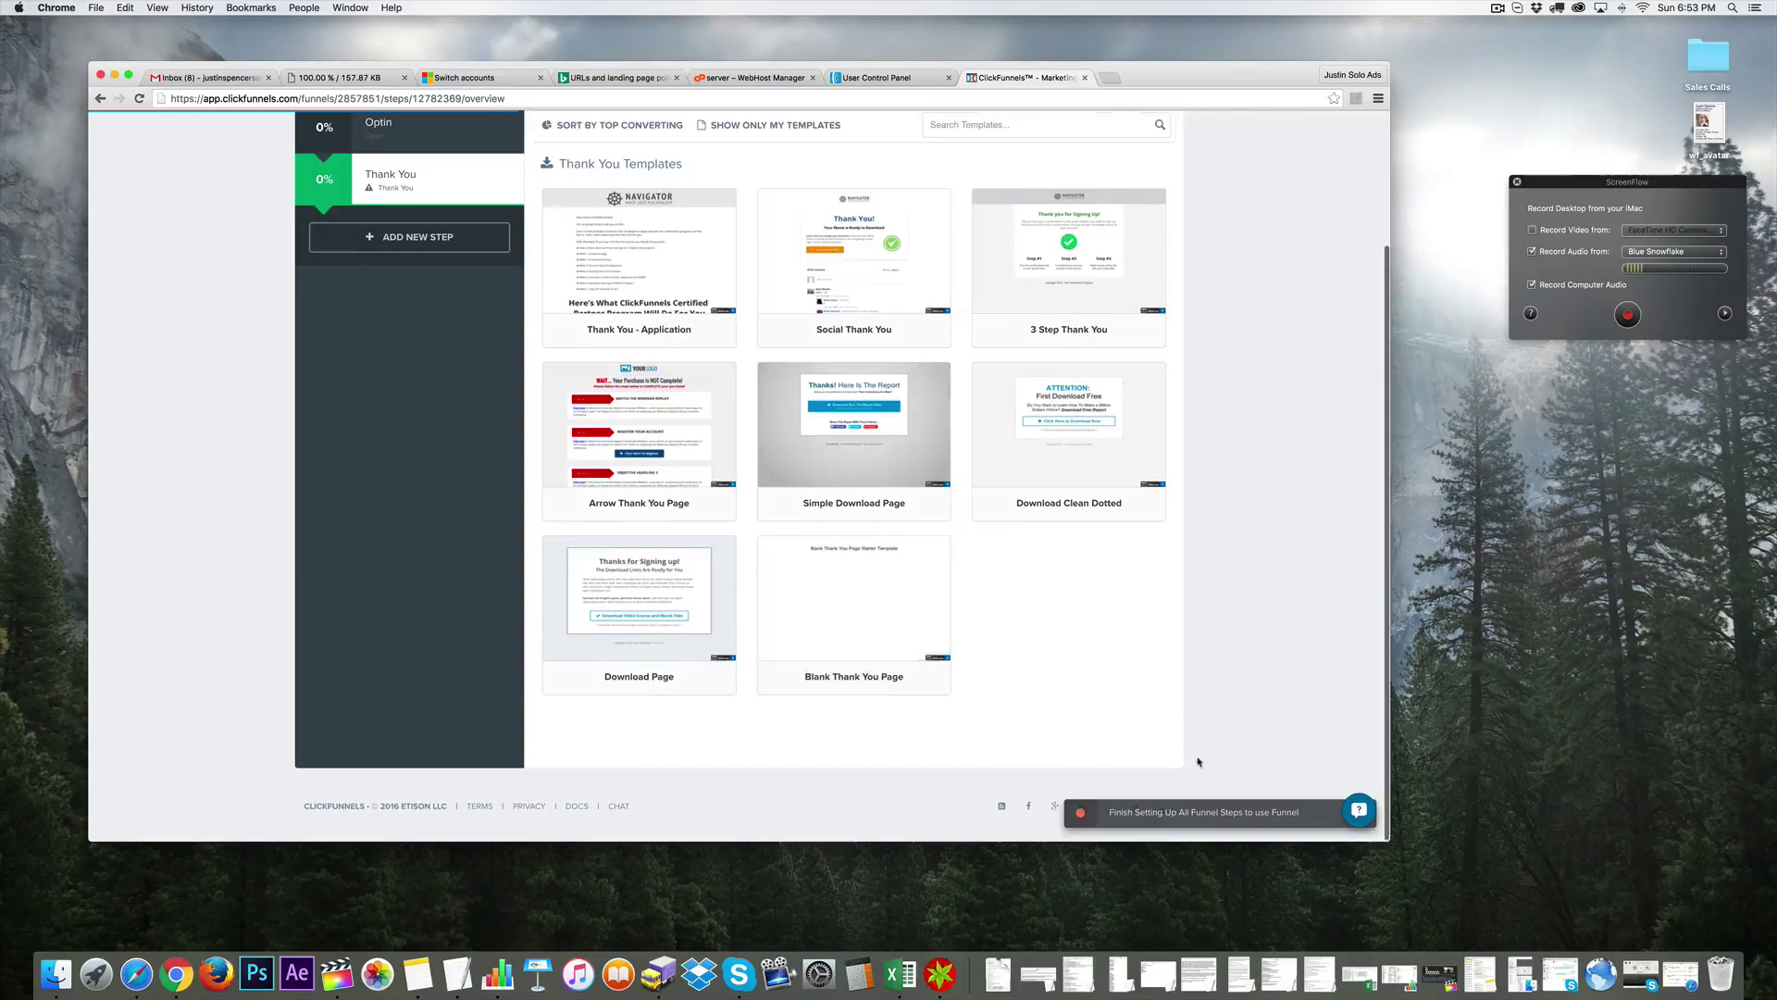
pyautogui.scroll(4, 1097, 629)
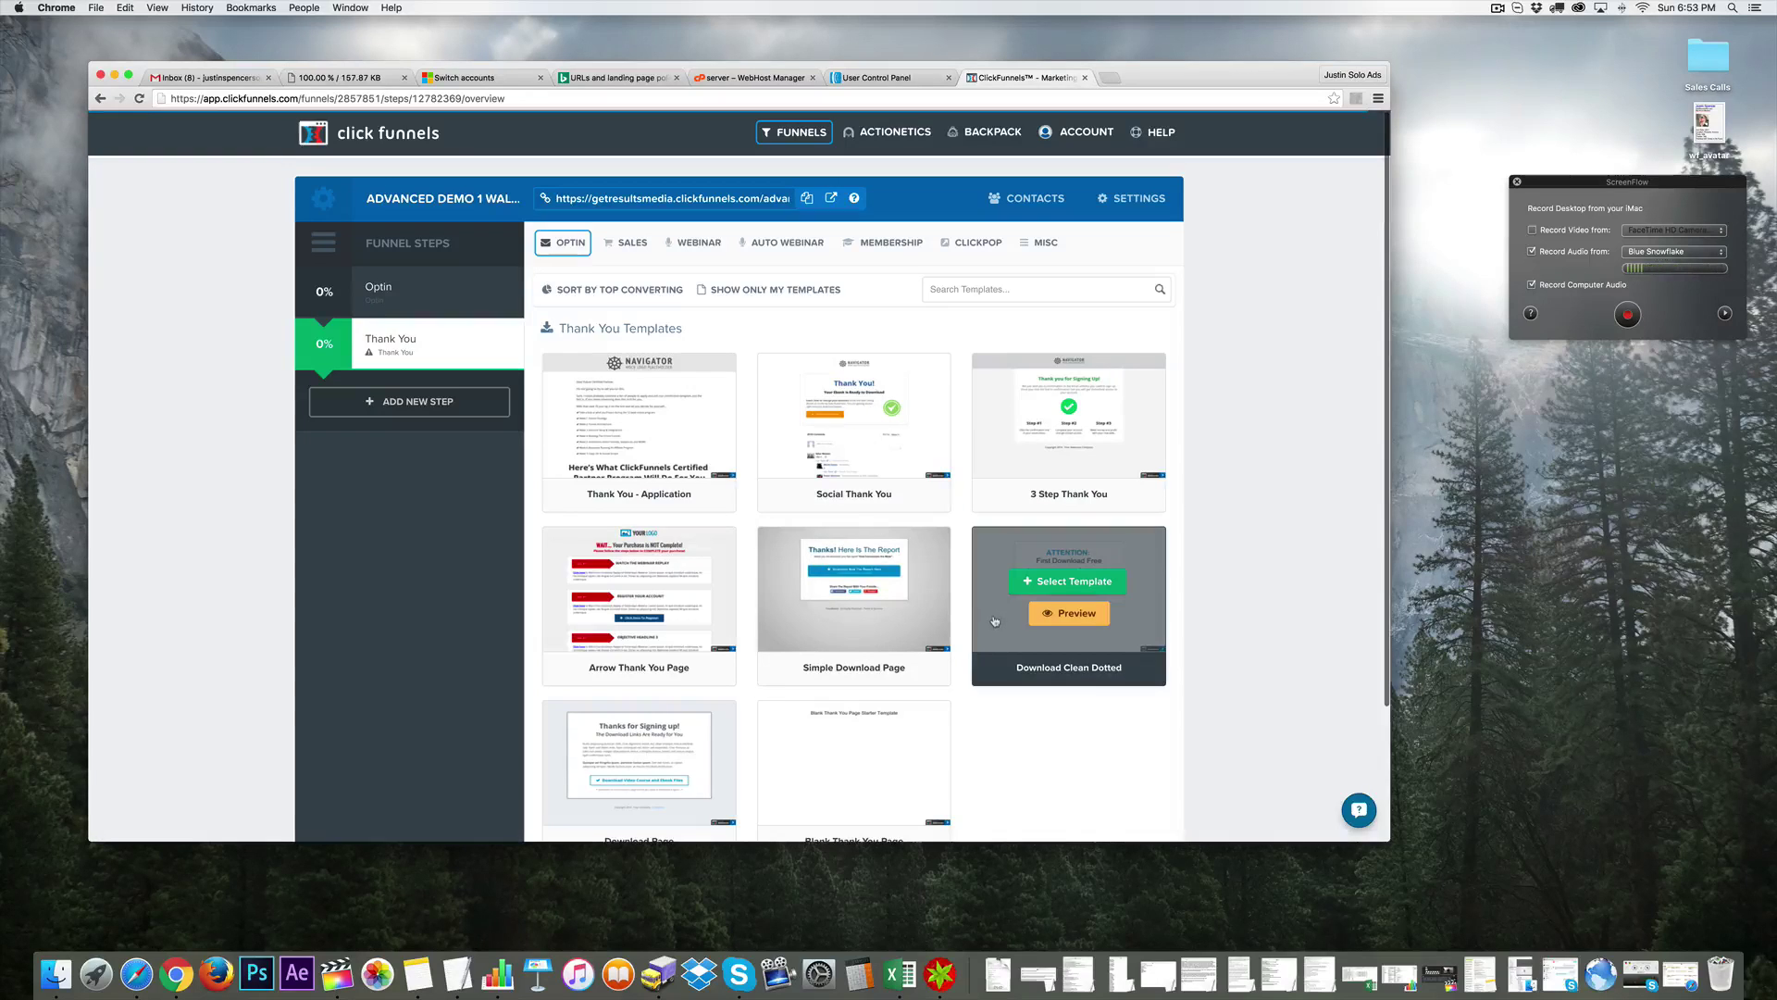
pyautogui.scroll(-2, 860, 648)
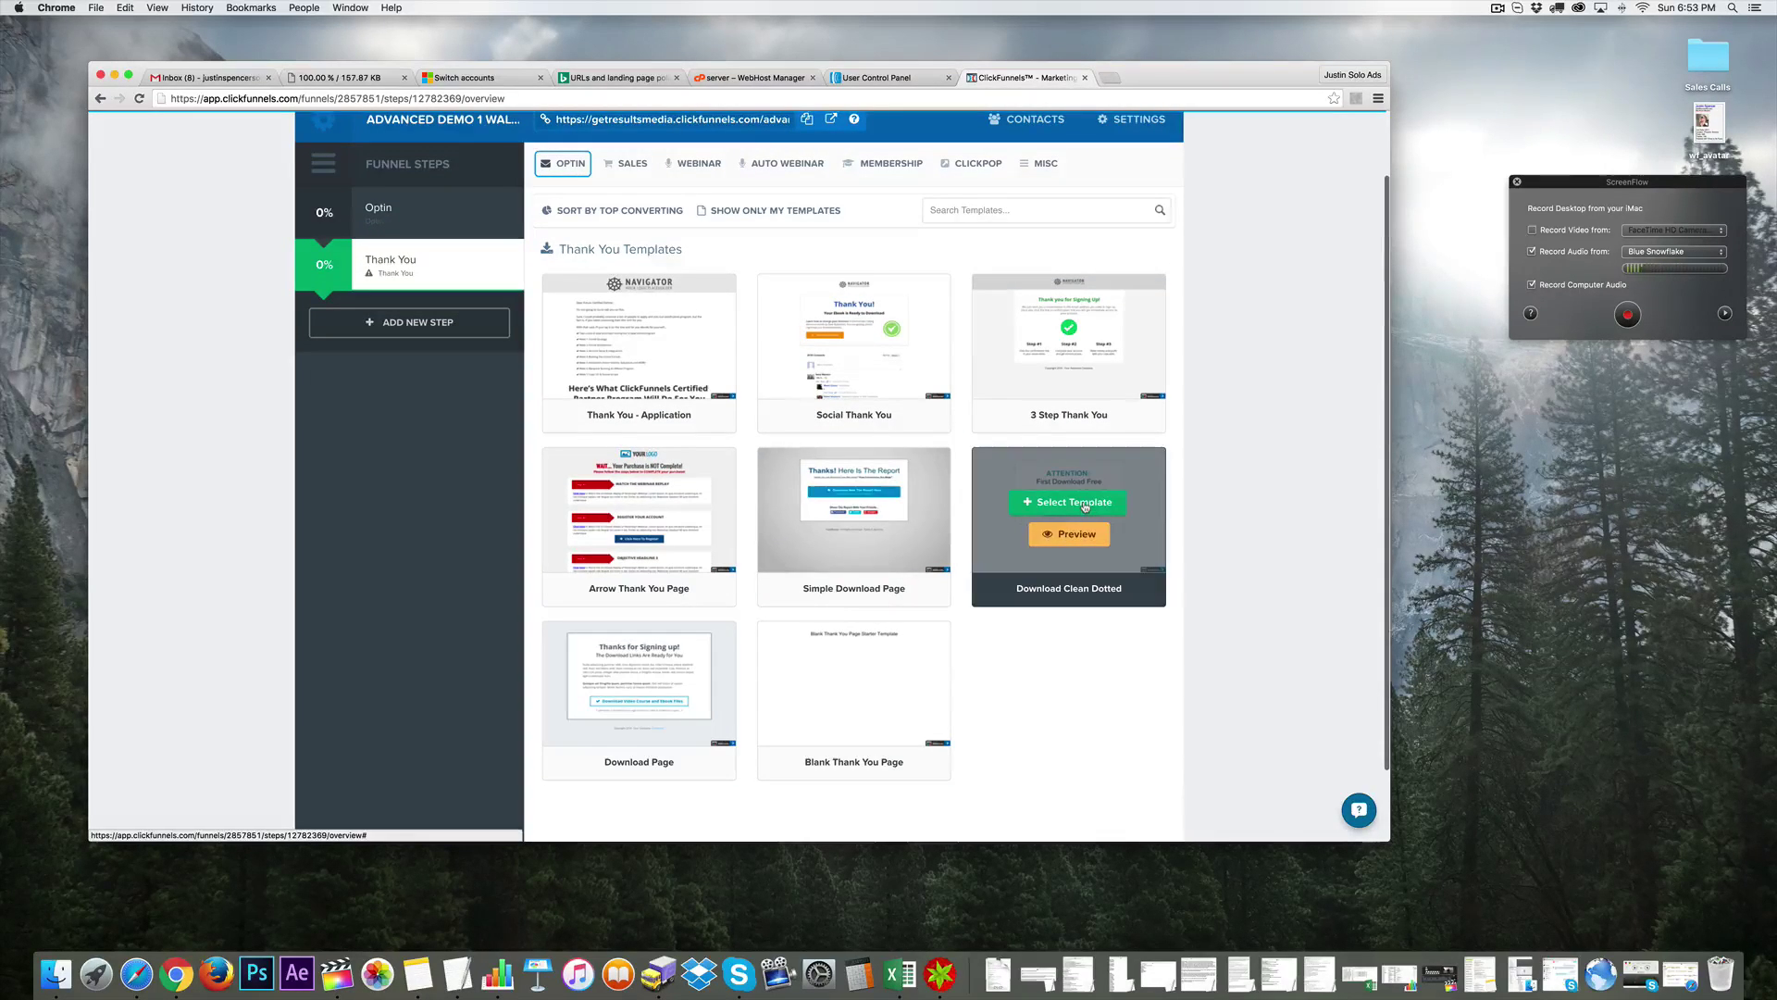
pyautogui.click(1085, 506)
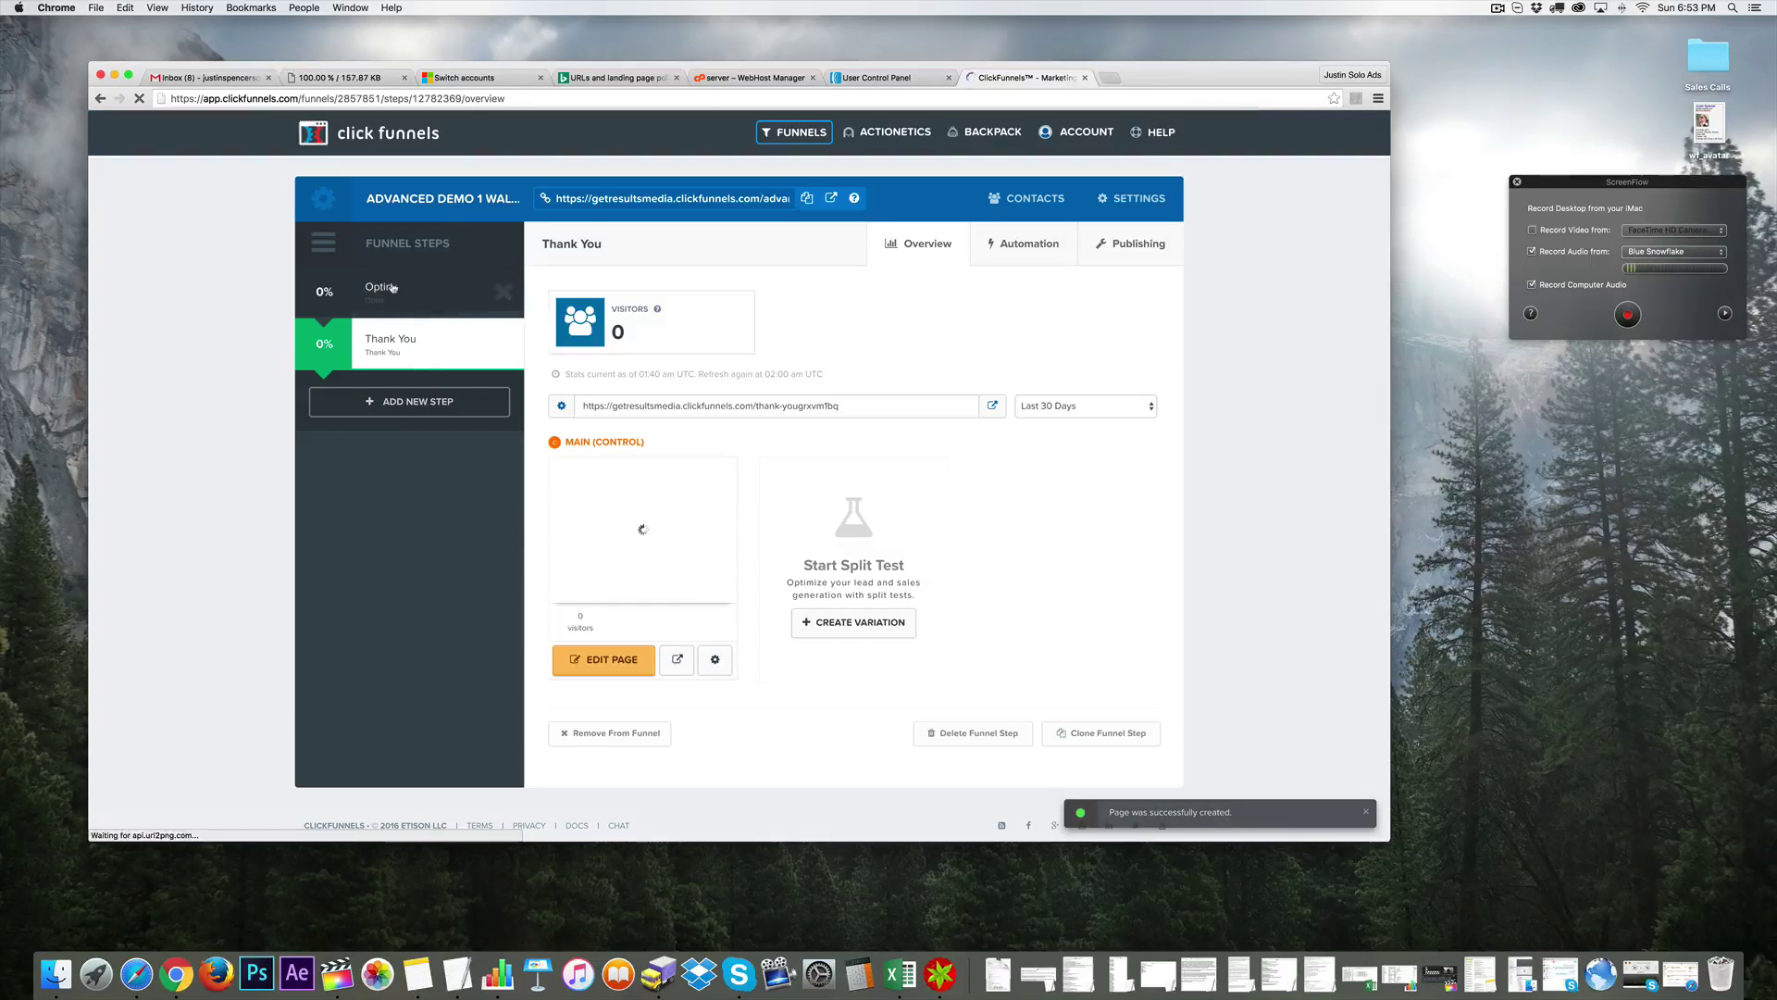
# - Open the Thank You page for editing and replace "First Download Free" below "ATTENTION:" with "CLICK ON THE BUTTON"
pyautogui.click(636, 665)
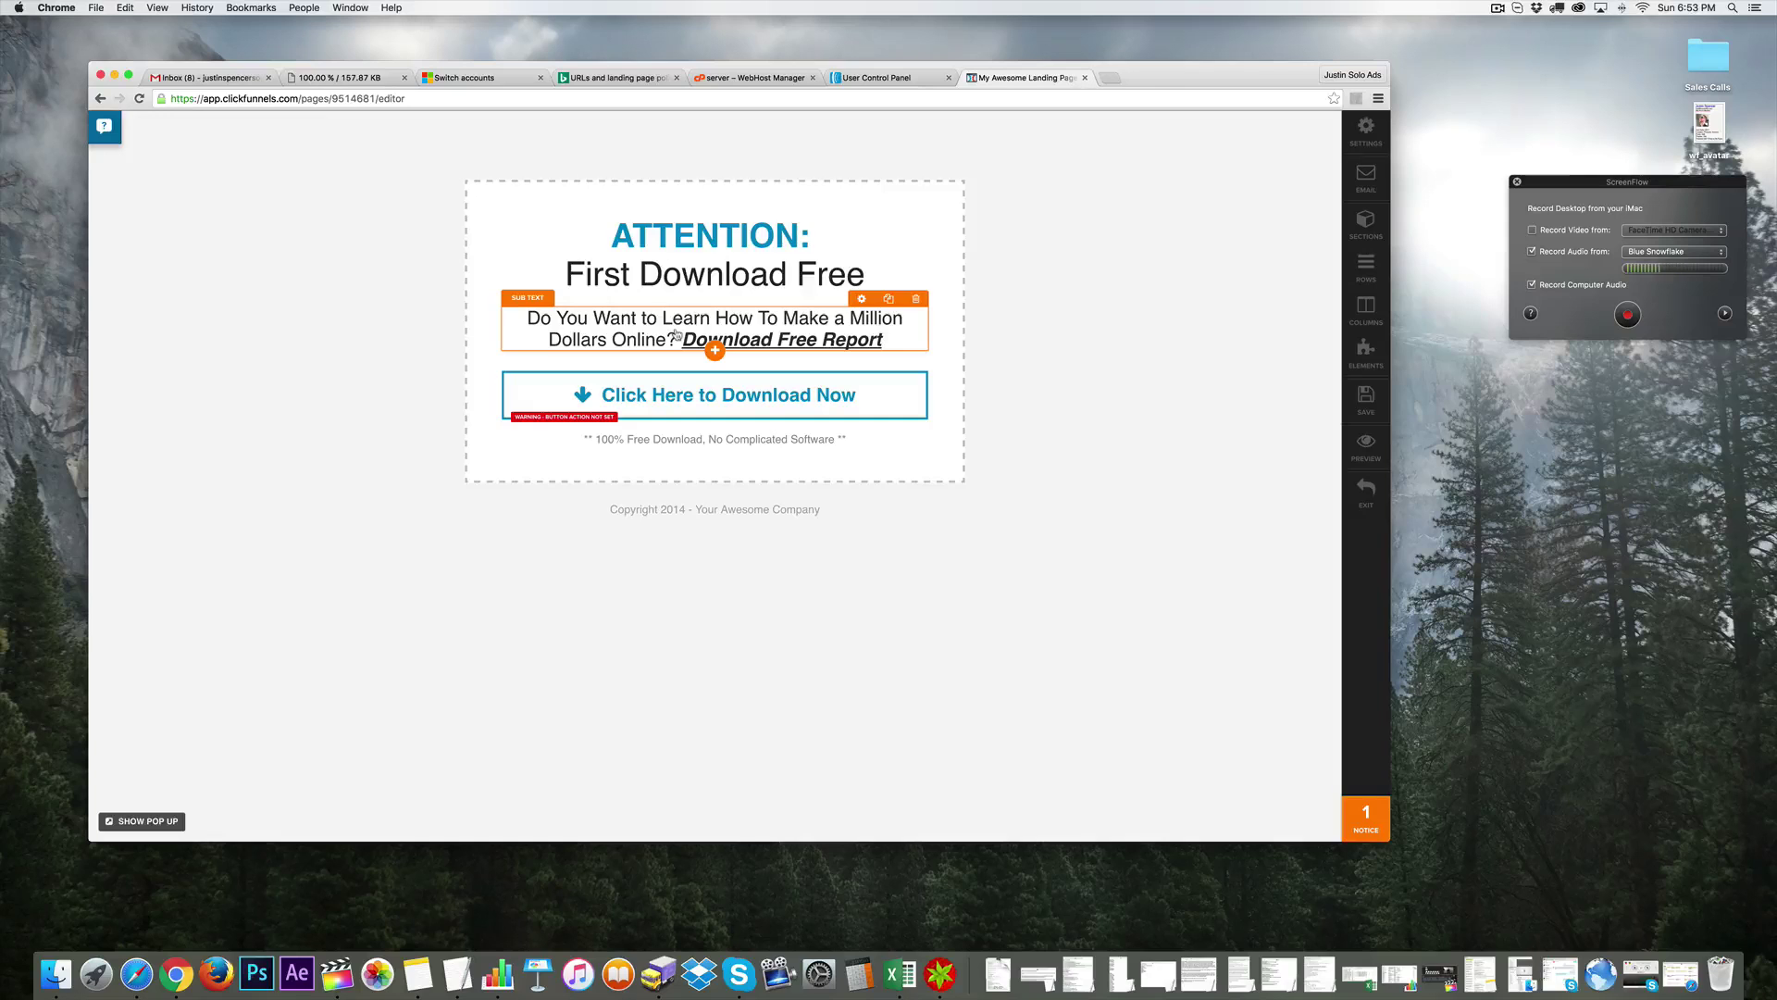
pyautogui.click(716, 275)
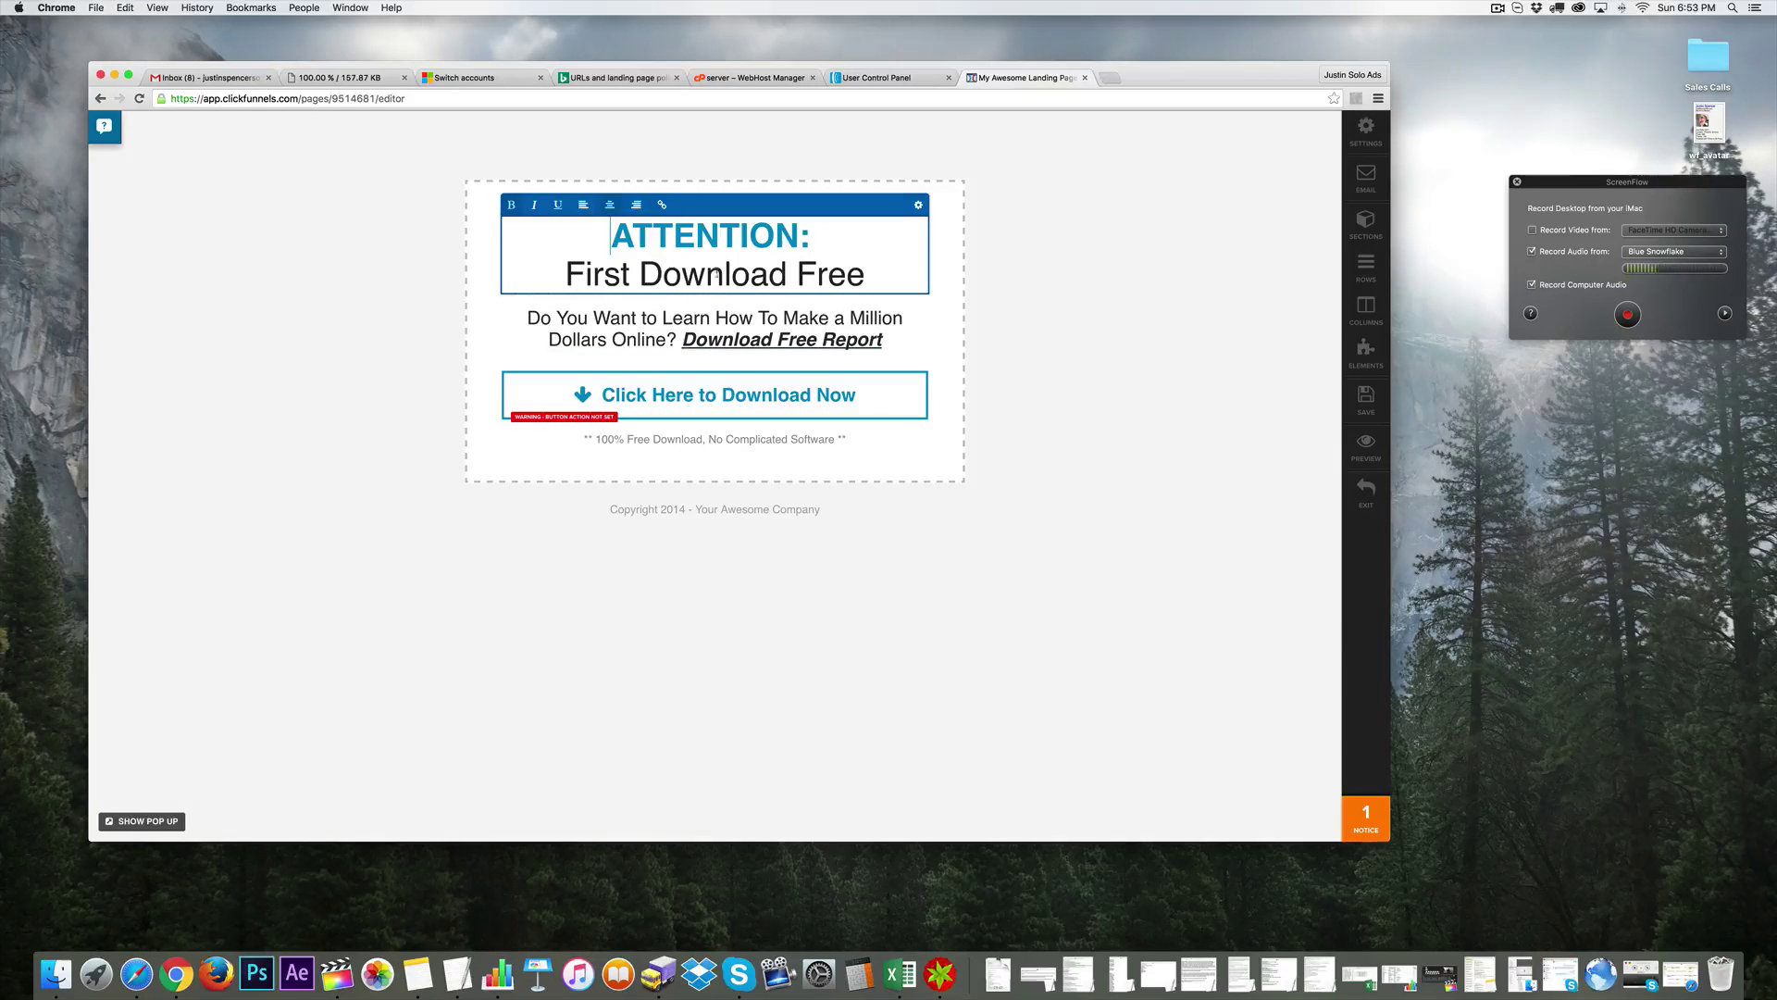
pyautogui.moveTo(612, 236)
pyautogui.mouseDown()
pyautogui.moveTo(807, 239)
pyautogui.moveTo(890, 289)
pyautogui.moveTo(611, 231)
pyautogui.moveTo(779, 252)
pyautogui.moveTo(859, 277)
pyautogui.moveTo(769, 277)
pyautogui.moveTo(610, 236)
pyautogui.mouseUp()
pyautogui.click(653, 239)
pyautogui.moveTo(897, 274); pyautogui.dragTo(550, 280)
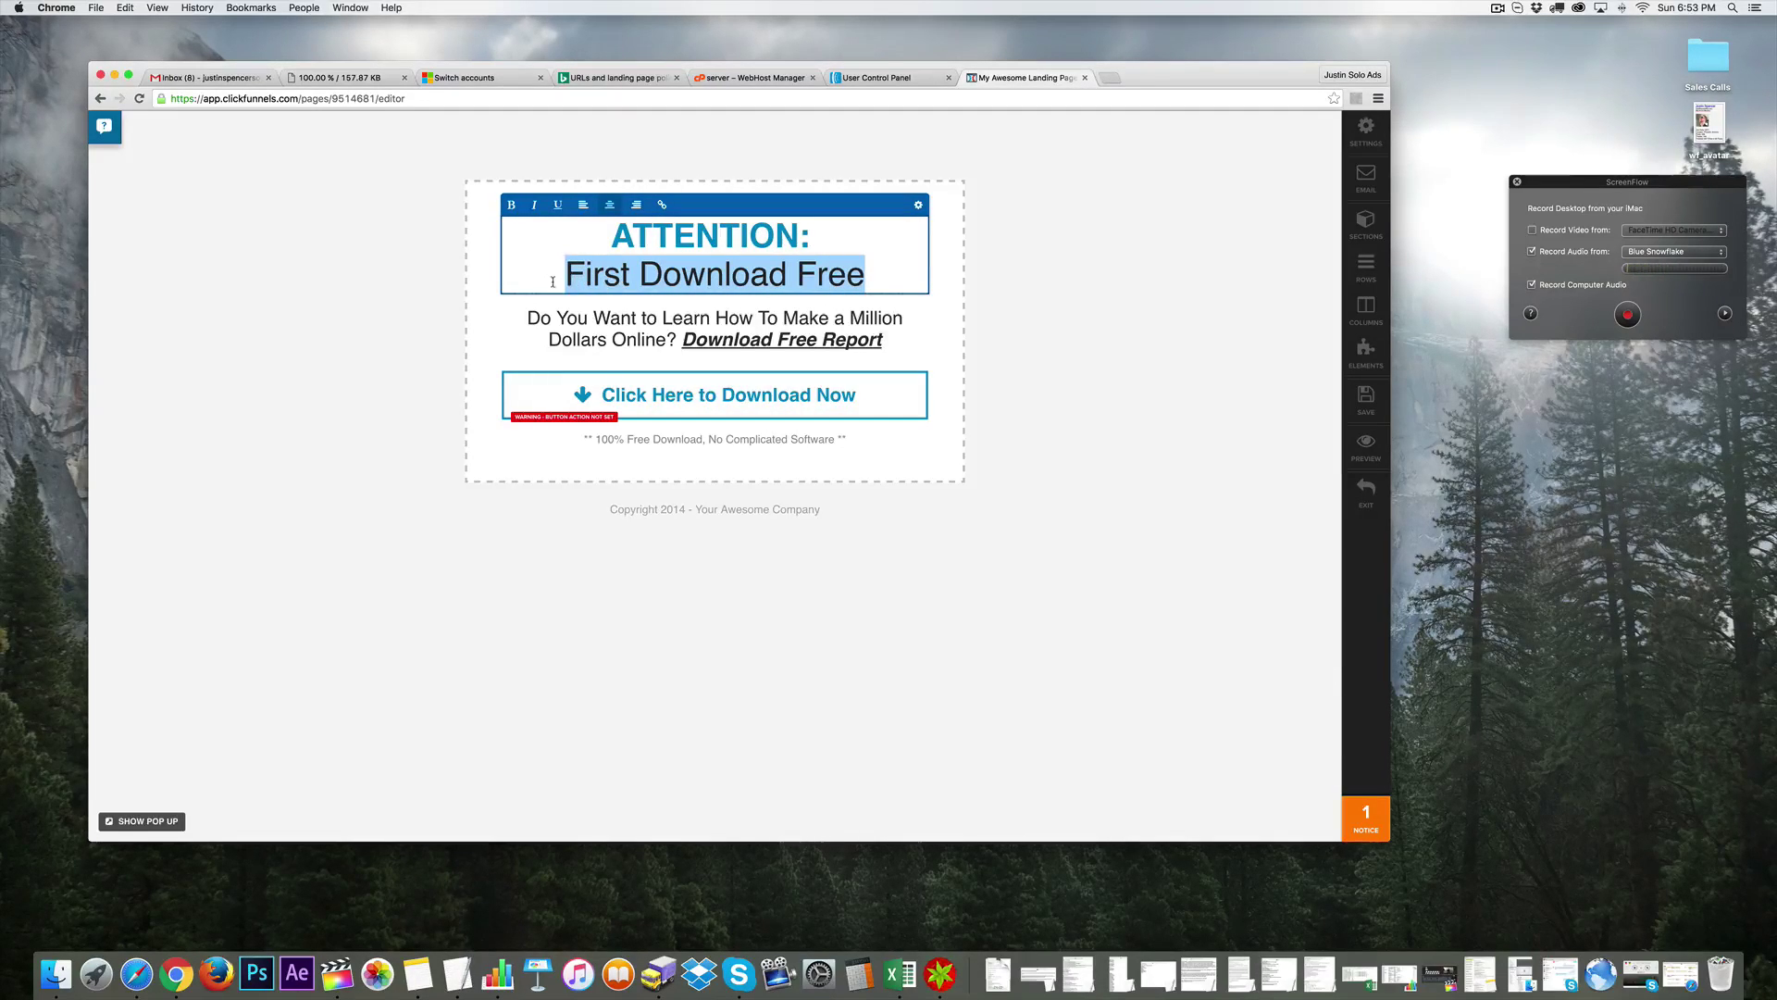
pyautogui.write('CLICK IN TH')
pyautogui.press('BackSpace')
pyautogui.press('BackSpace')
pyautogui.press('BackSpace')
pyautogui.press('BackSpace')
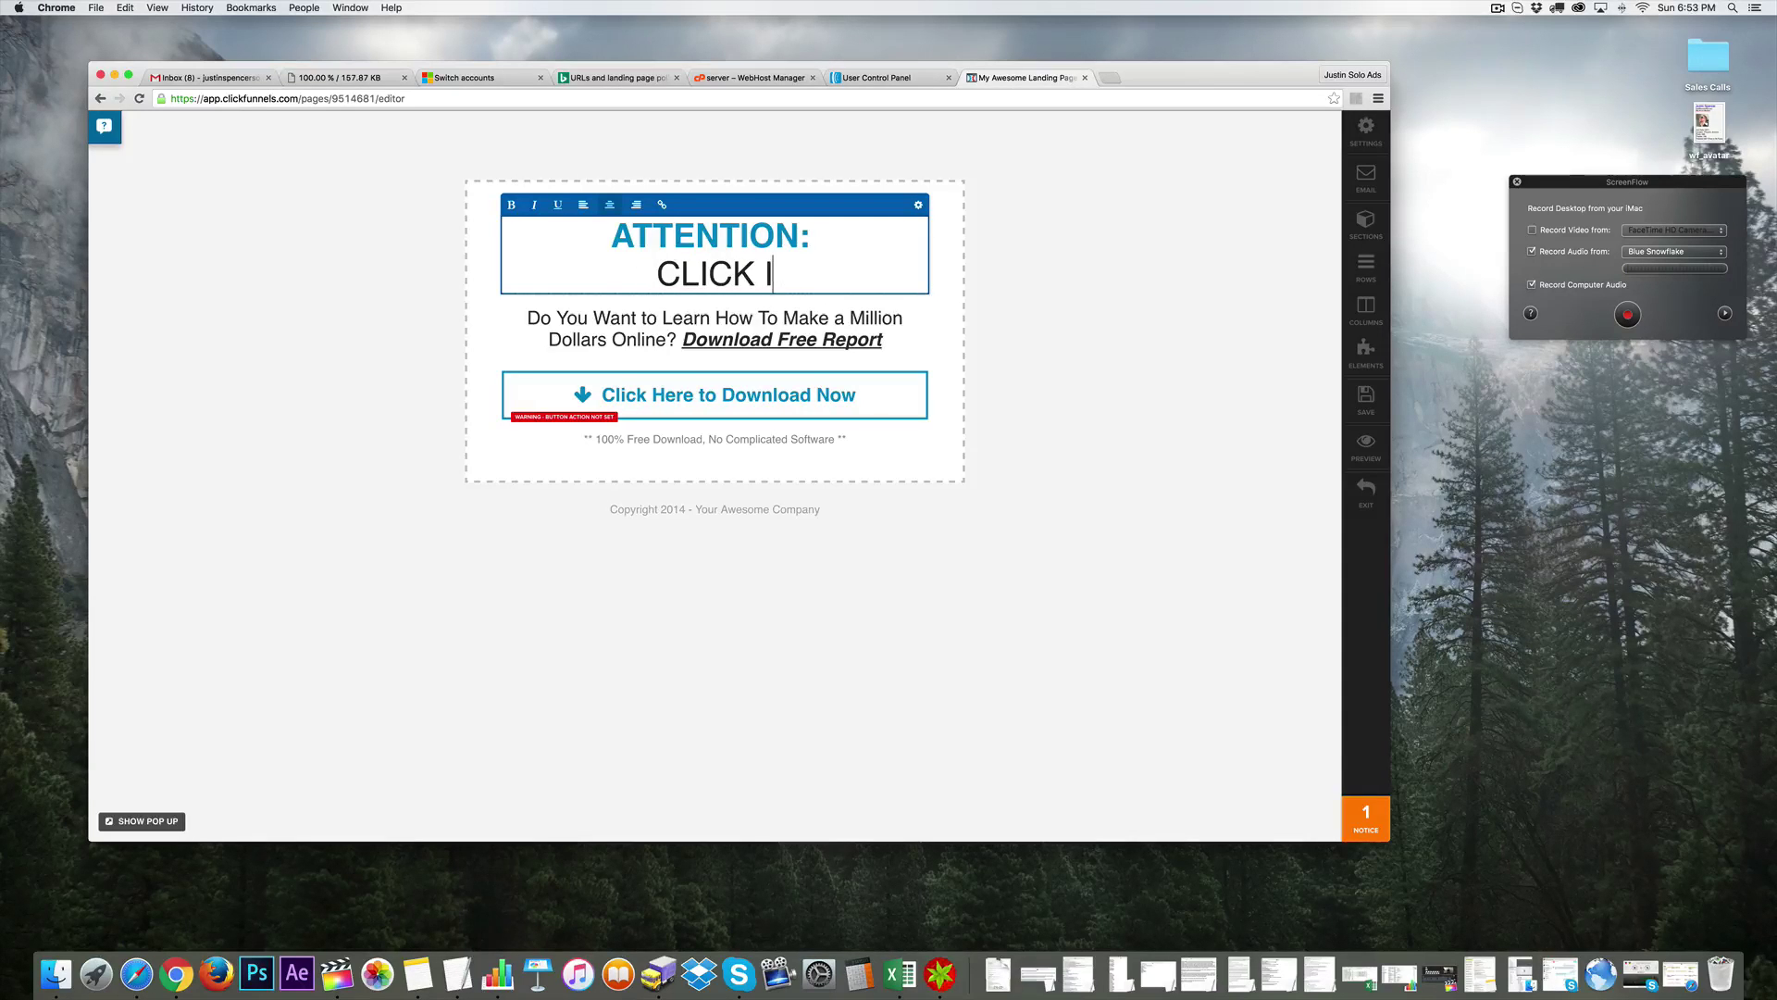
pyautogui.press('BackSpace')
pyautogui.write('ON THE UB')
pyautogui.press('BackSpace')
pyautogui.press('BackSpace')
pyautogui.write('BUTTON')
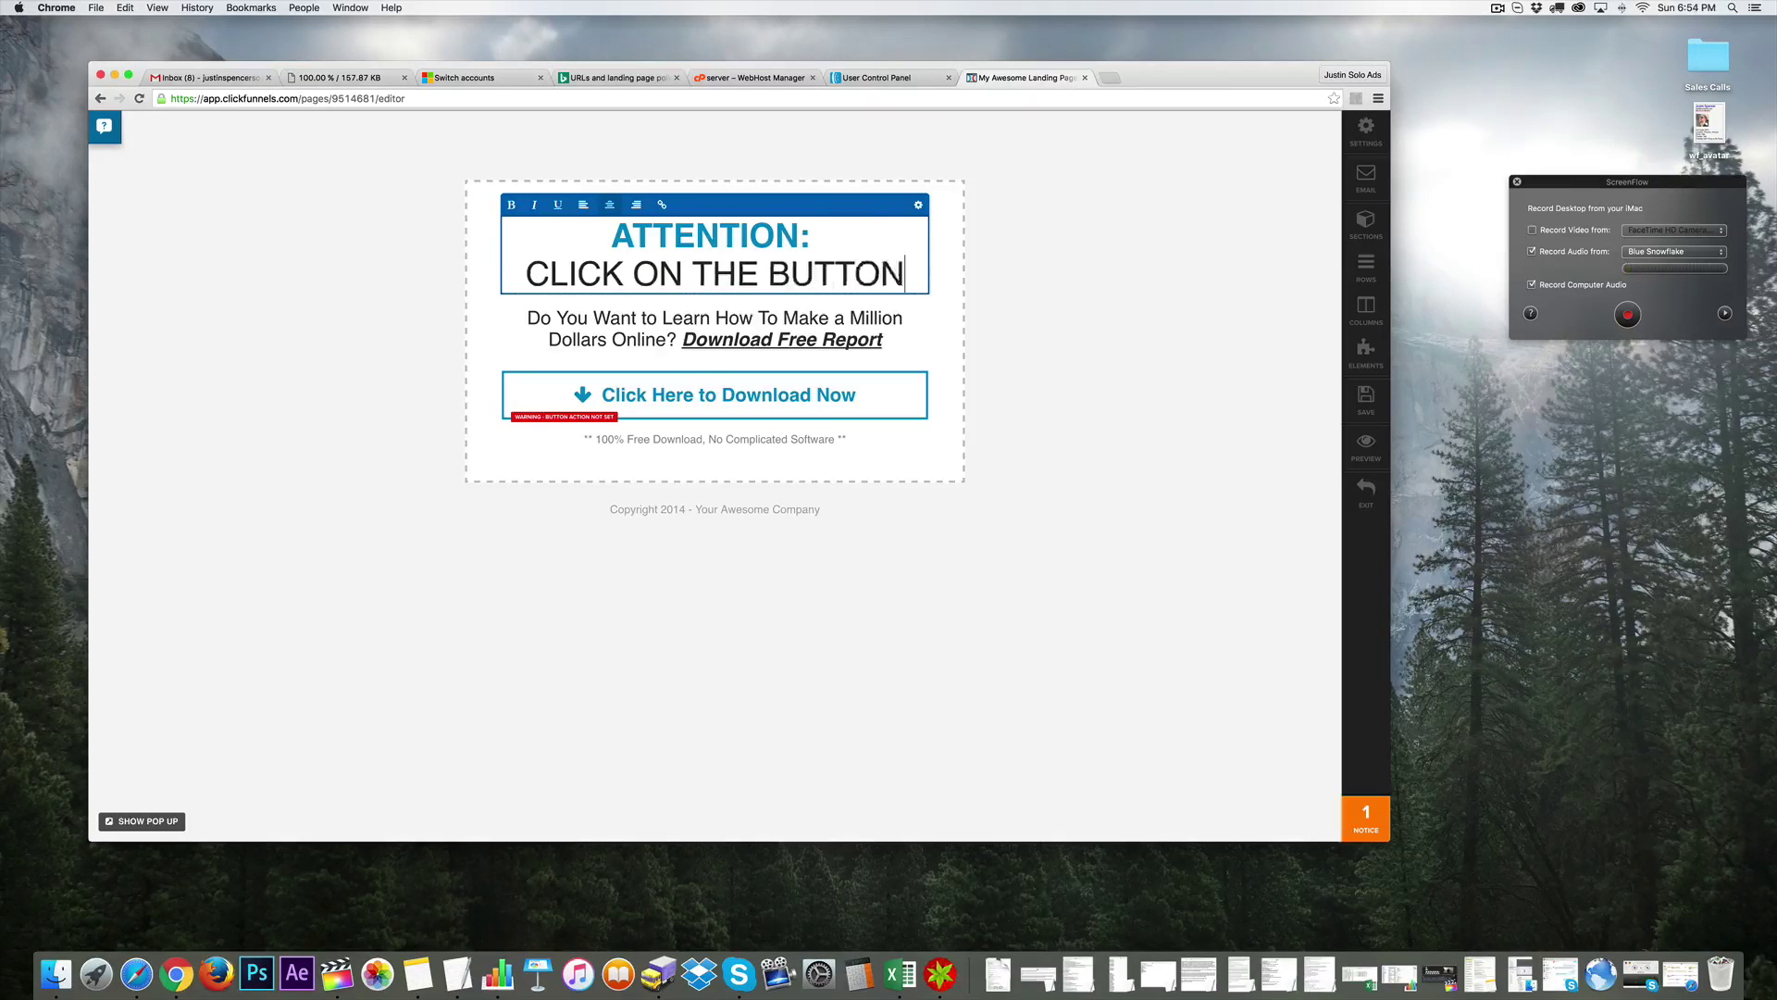
# - Extend the line below "ATTENTION:" to read "CLICK ON THE BUTTONS BELOW TO GET"
pyautogui.write('S EB')
pyautogui.press('BackSpace')
pyautogui.press('BackSpace')
pyautogui.write('BELOW TO ')
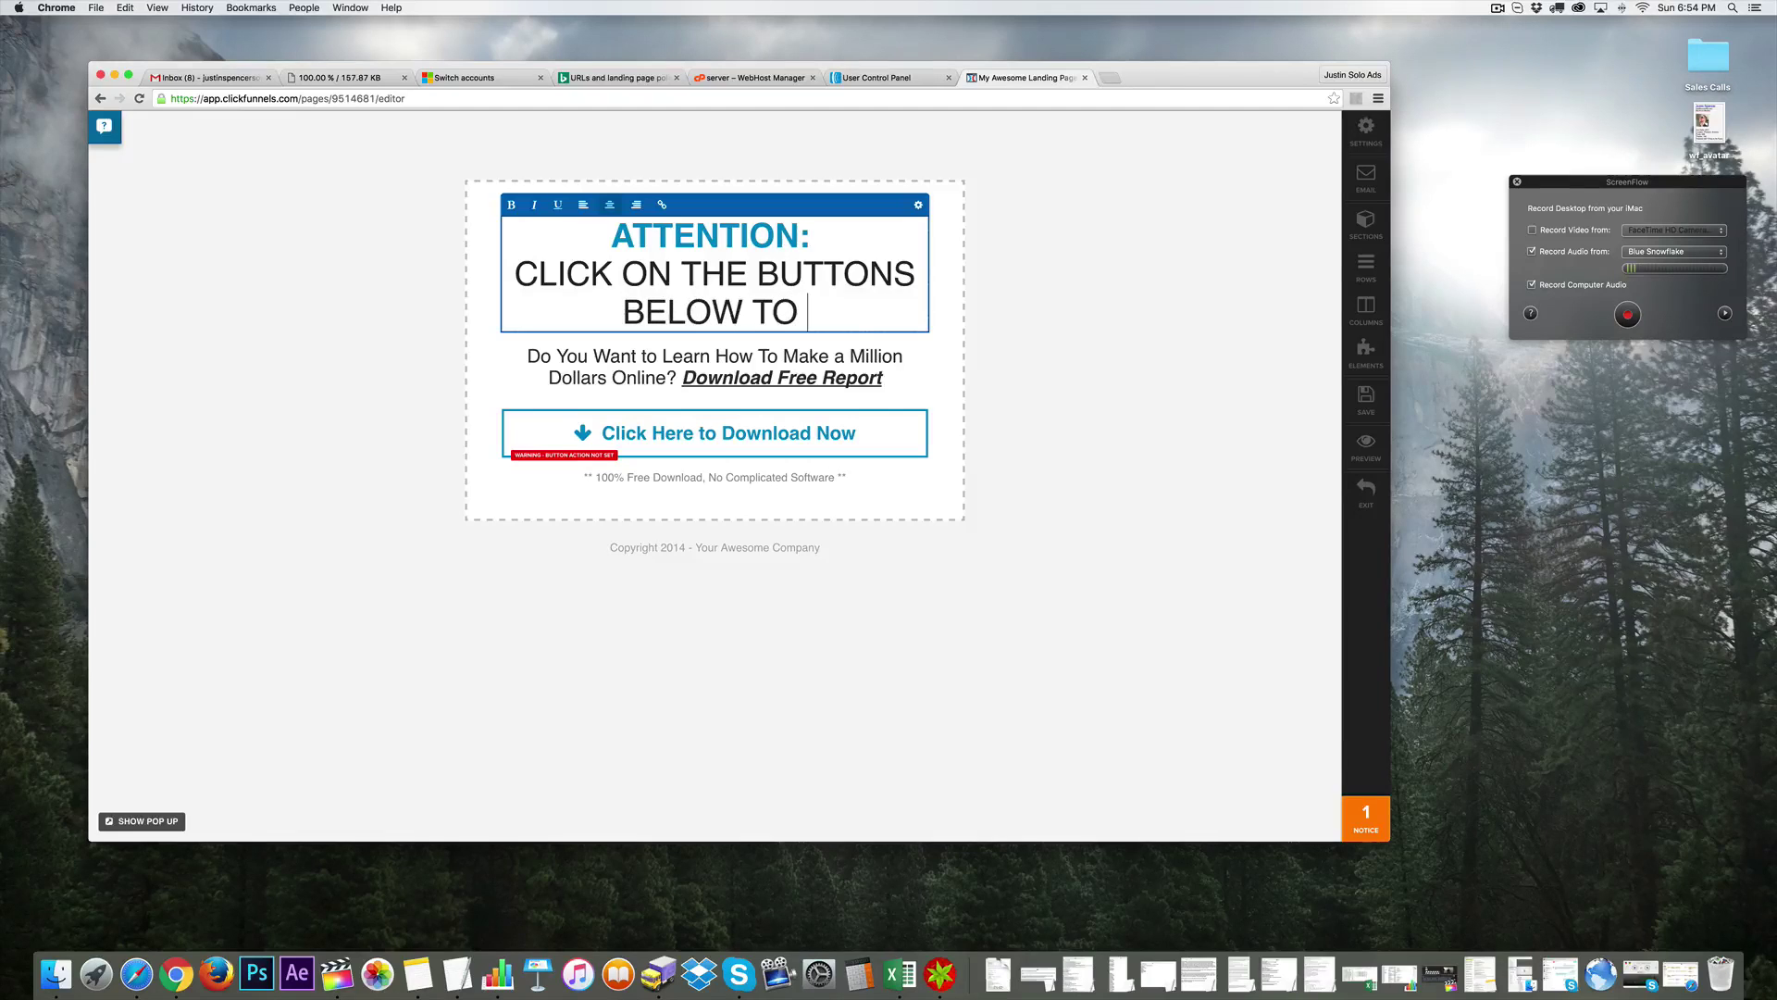
pyautogui.write('GET YOUR')
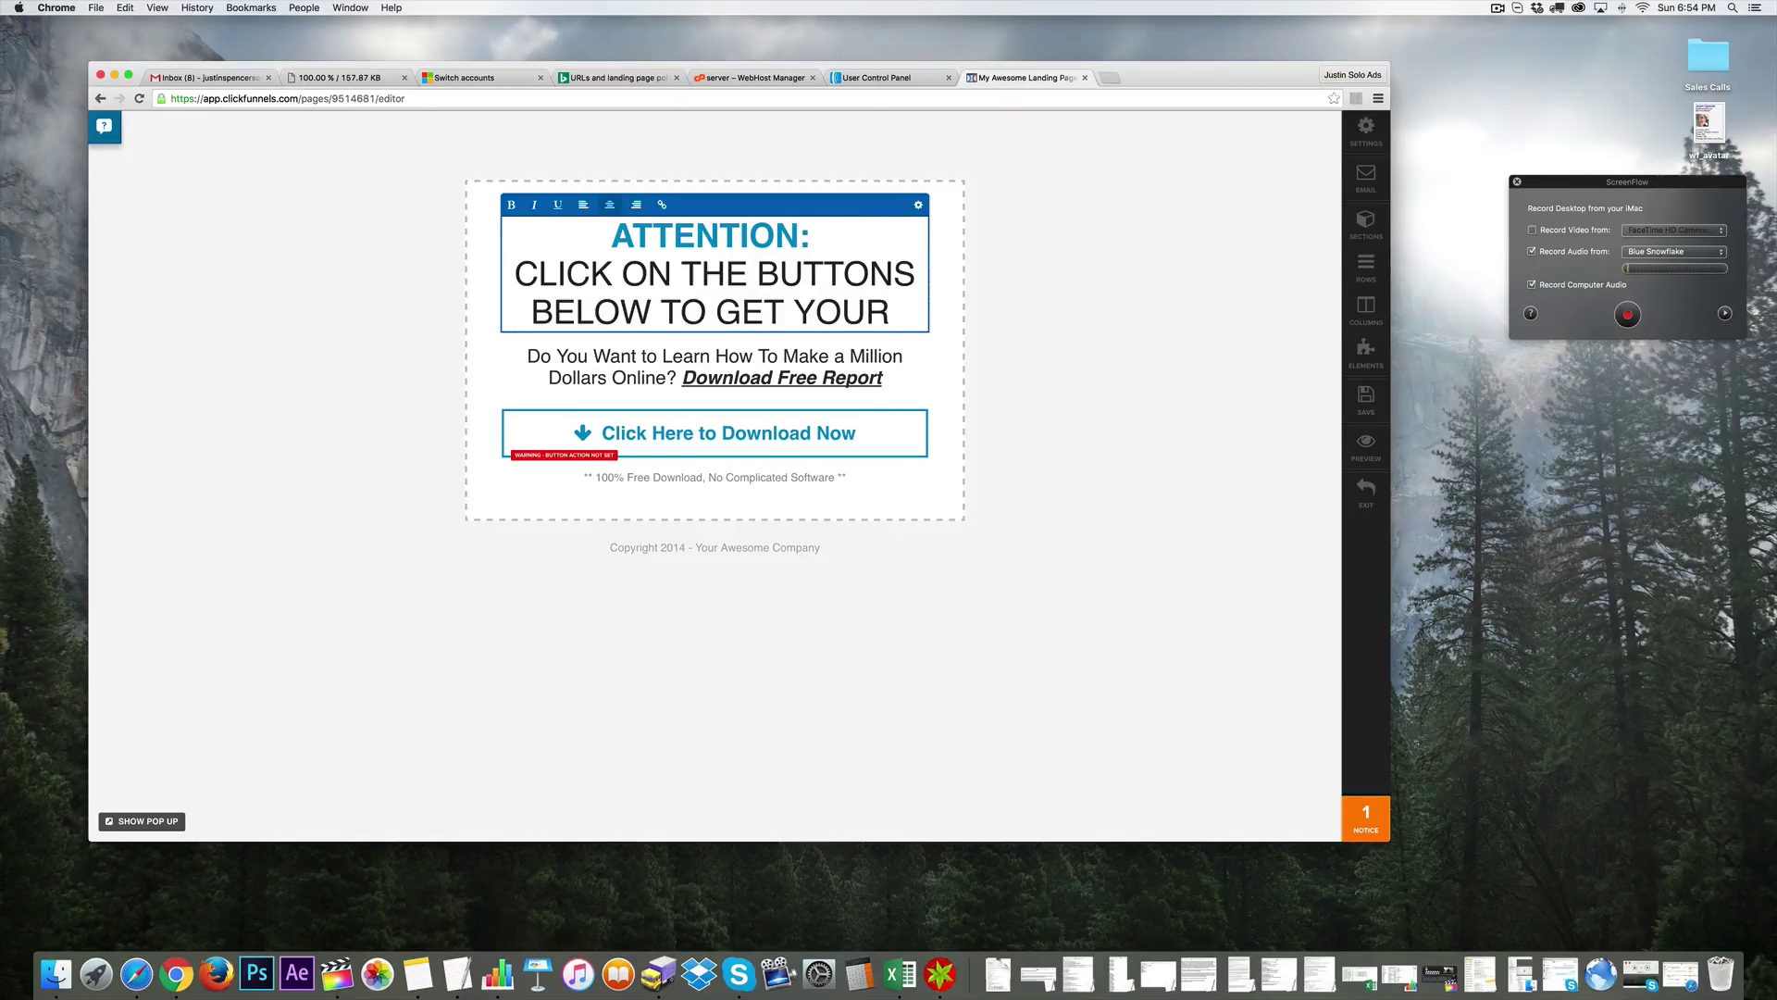
pyautogui.press('BackSpace')
pyautogui.press('BackSpace')
pyautogui.press('BackSpace')
pyautogui.press('BackSpace')
pyautogui.press('BackSpace')
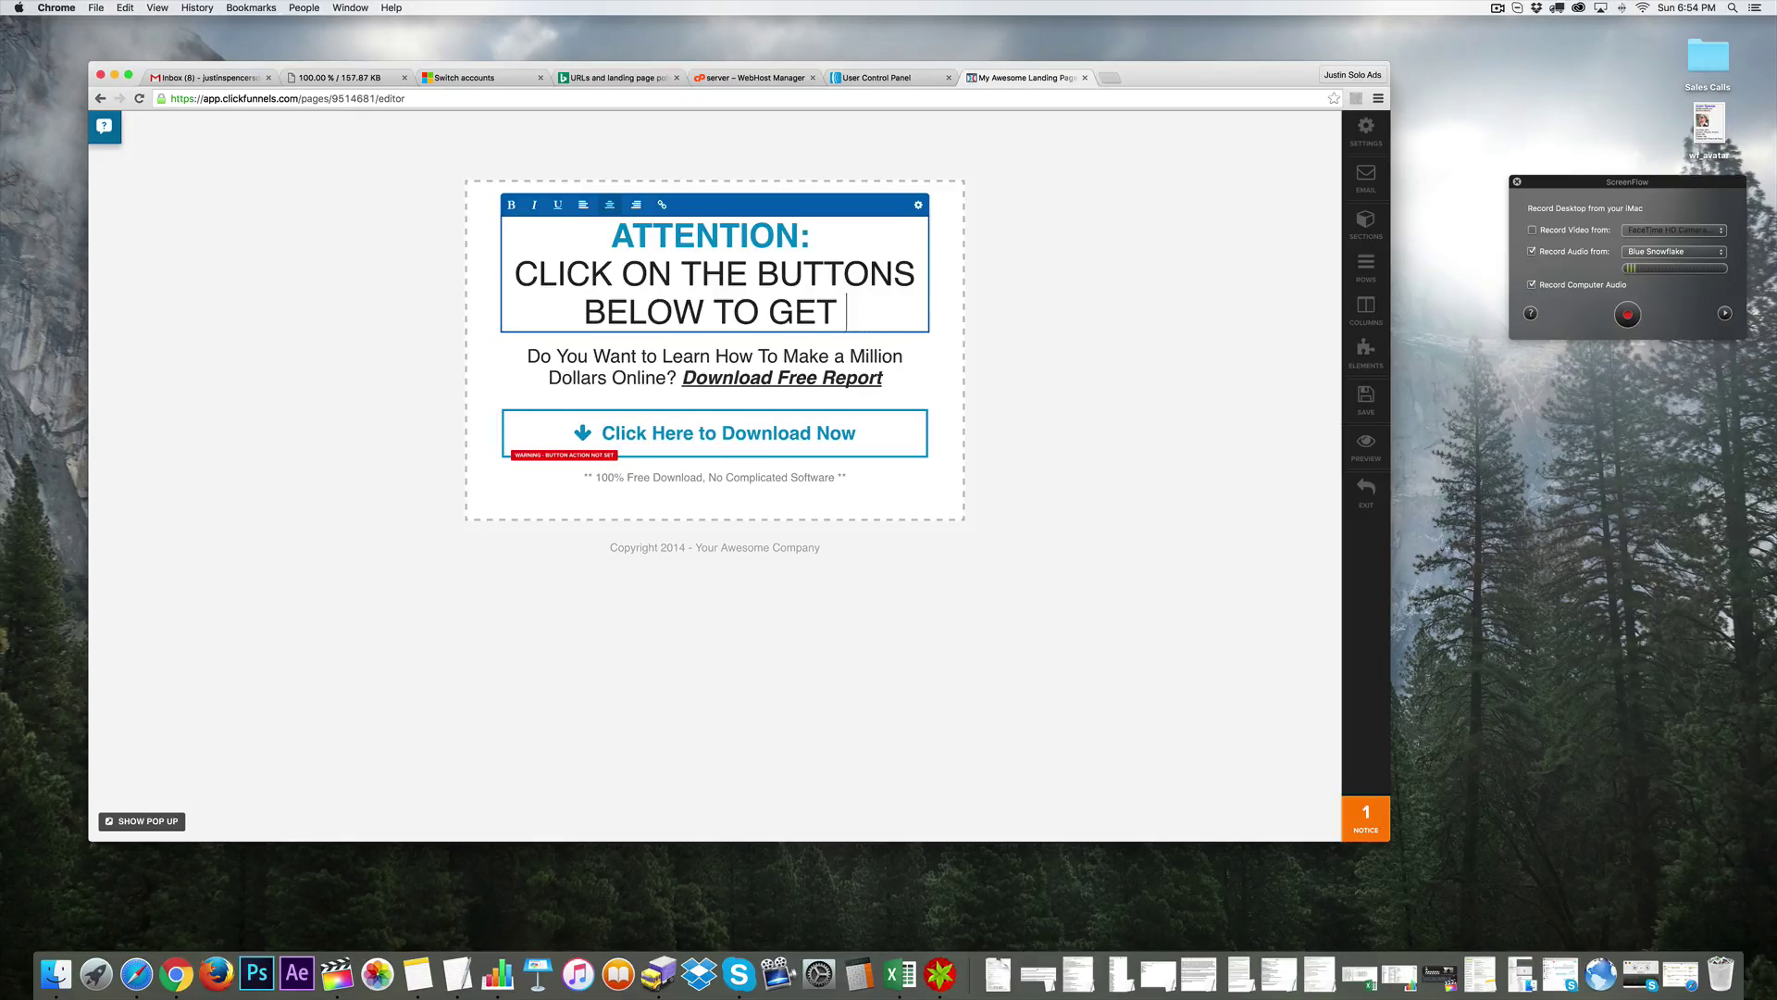
# - Complete the Thank You page headline by adding "THE INFO YOU NEED TO START MAKING SERIOUS MONEY" at its end
pyautogui.write('THE INFO YOU NEED ')
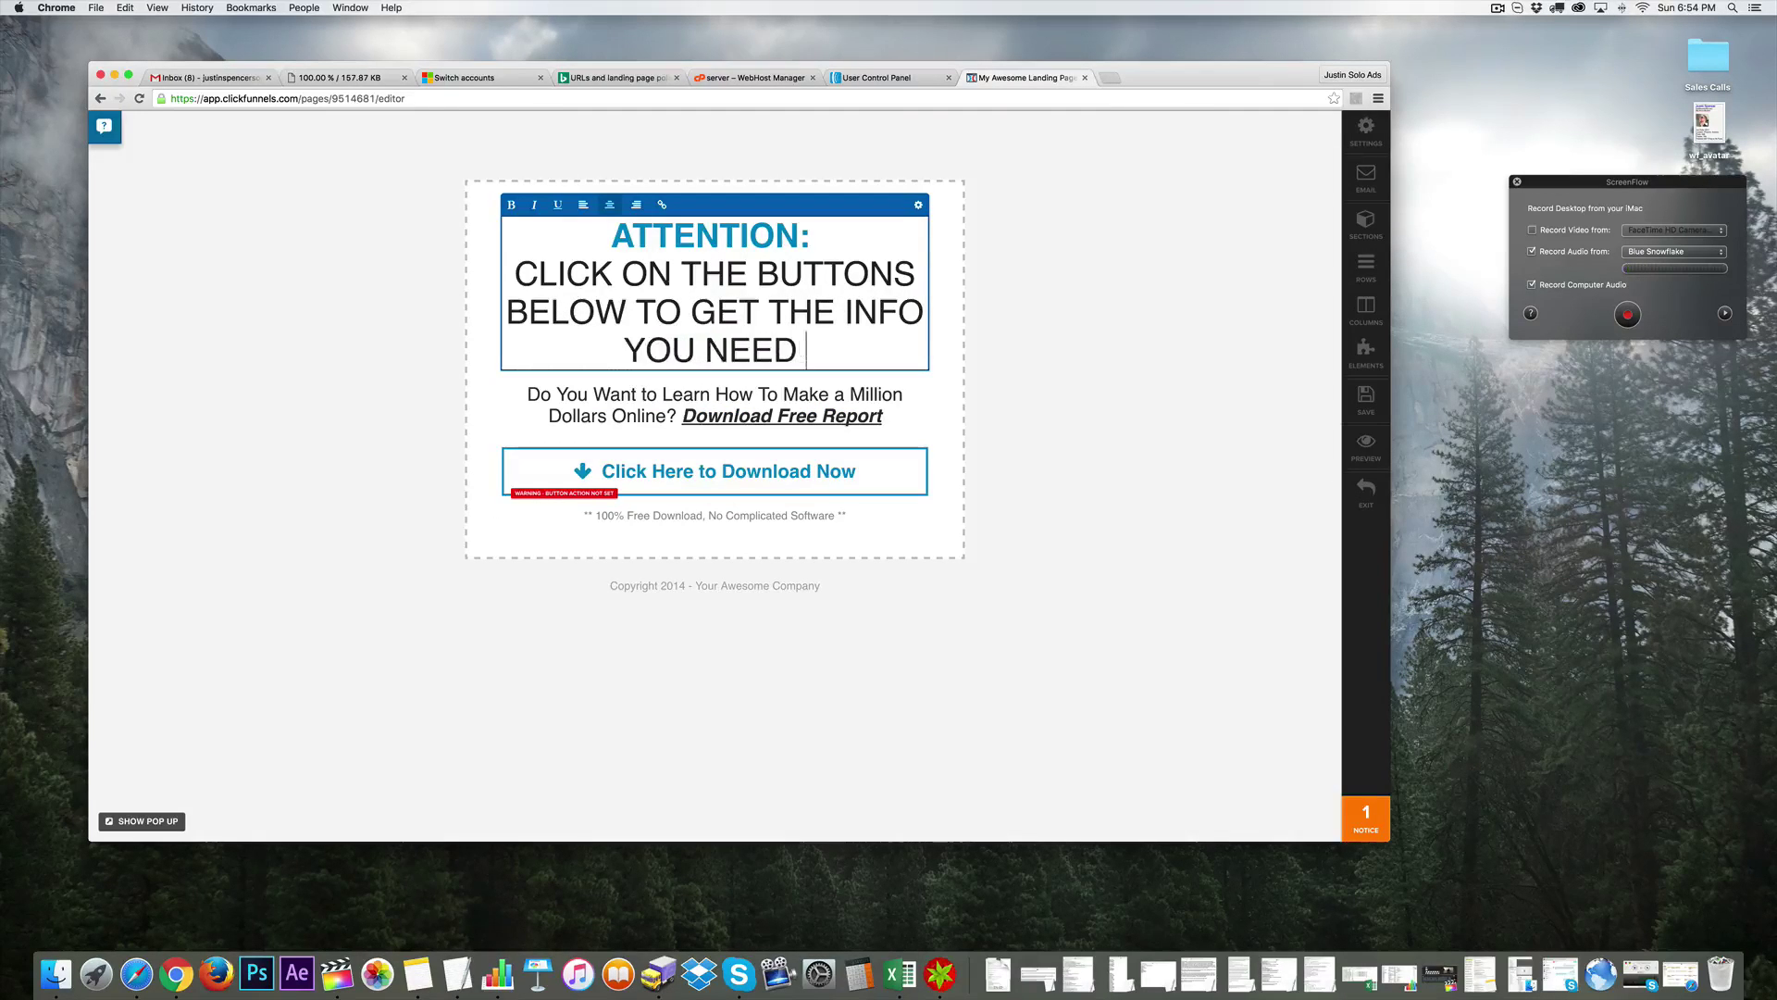
pyautogui.write('TO START MAK')
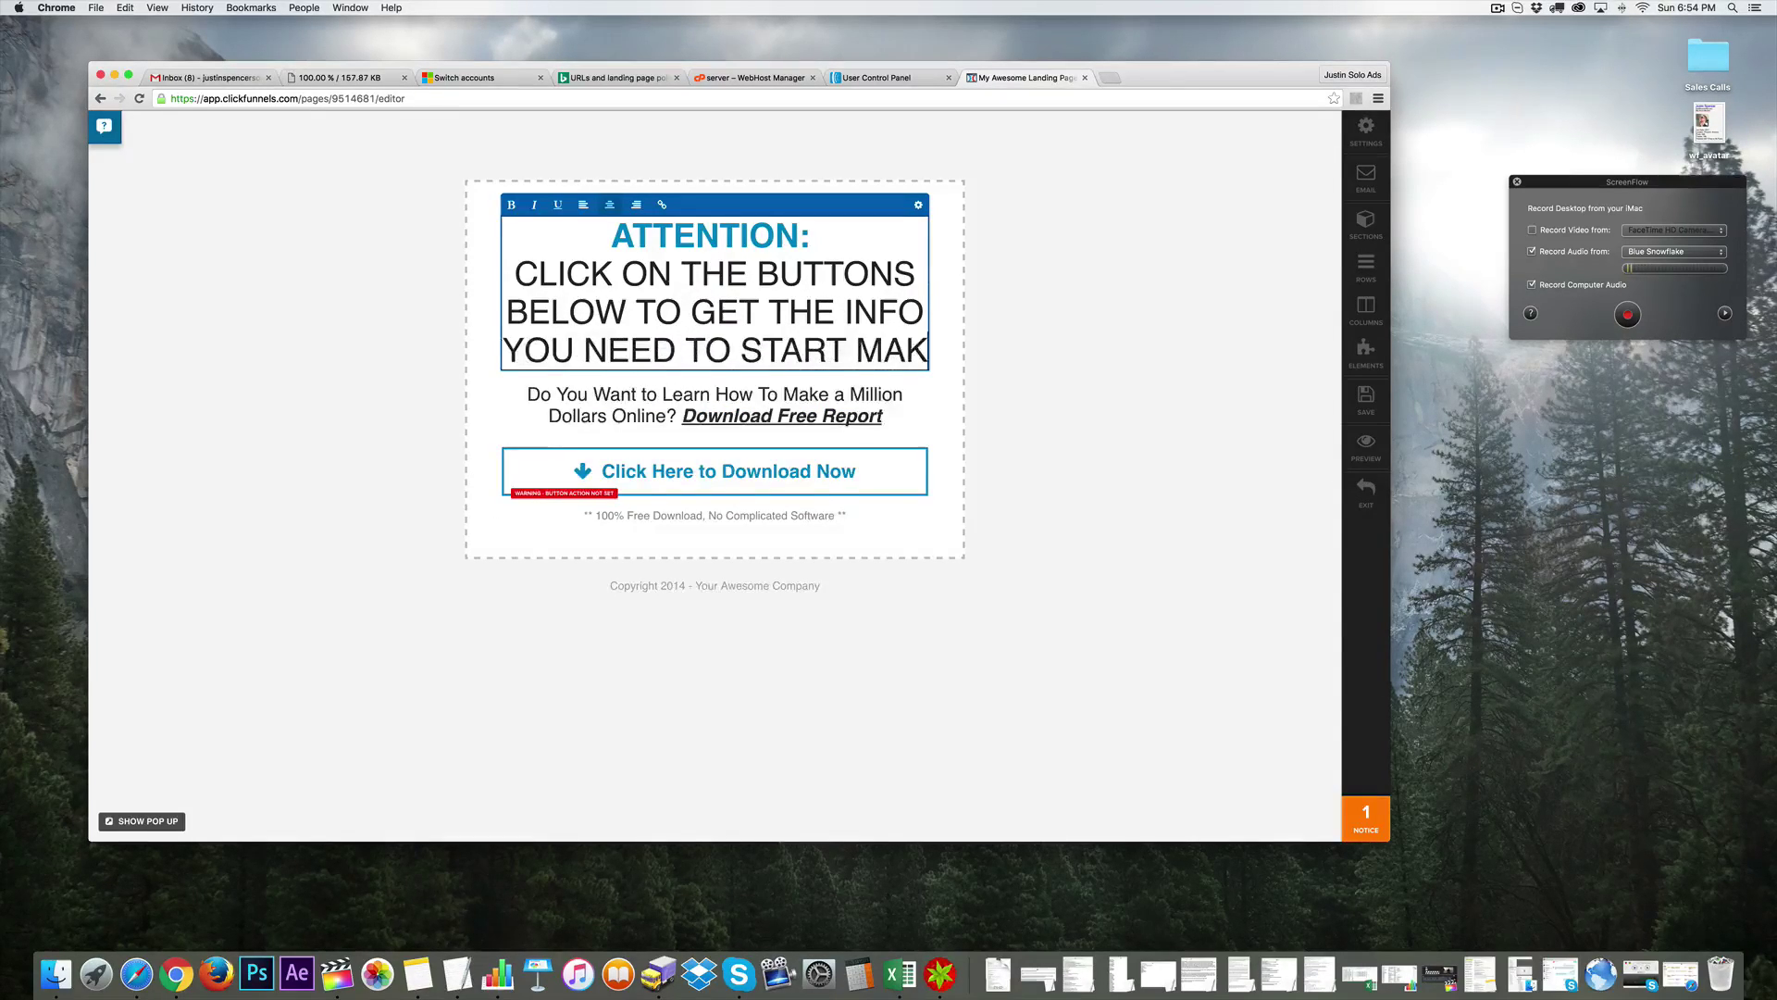
pyautogui.write('ING SERIOIUS MONE')
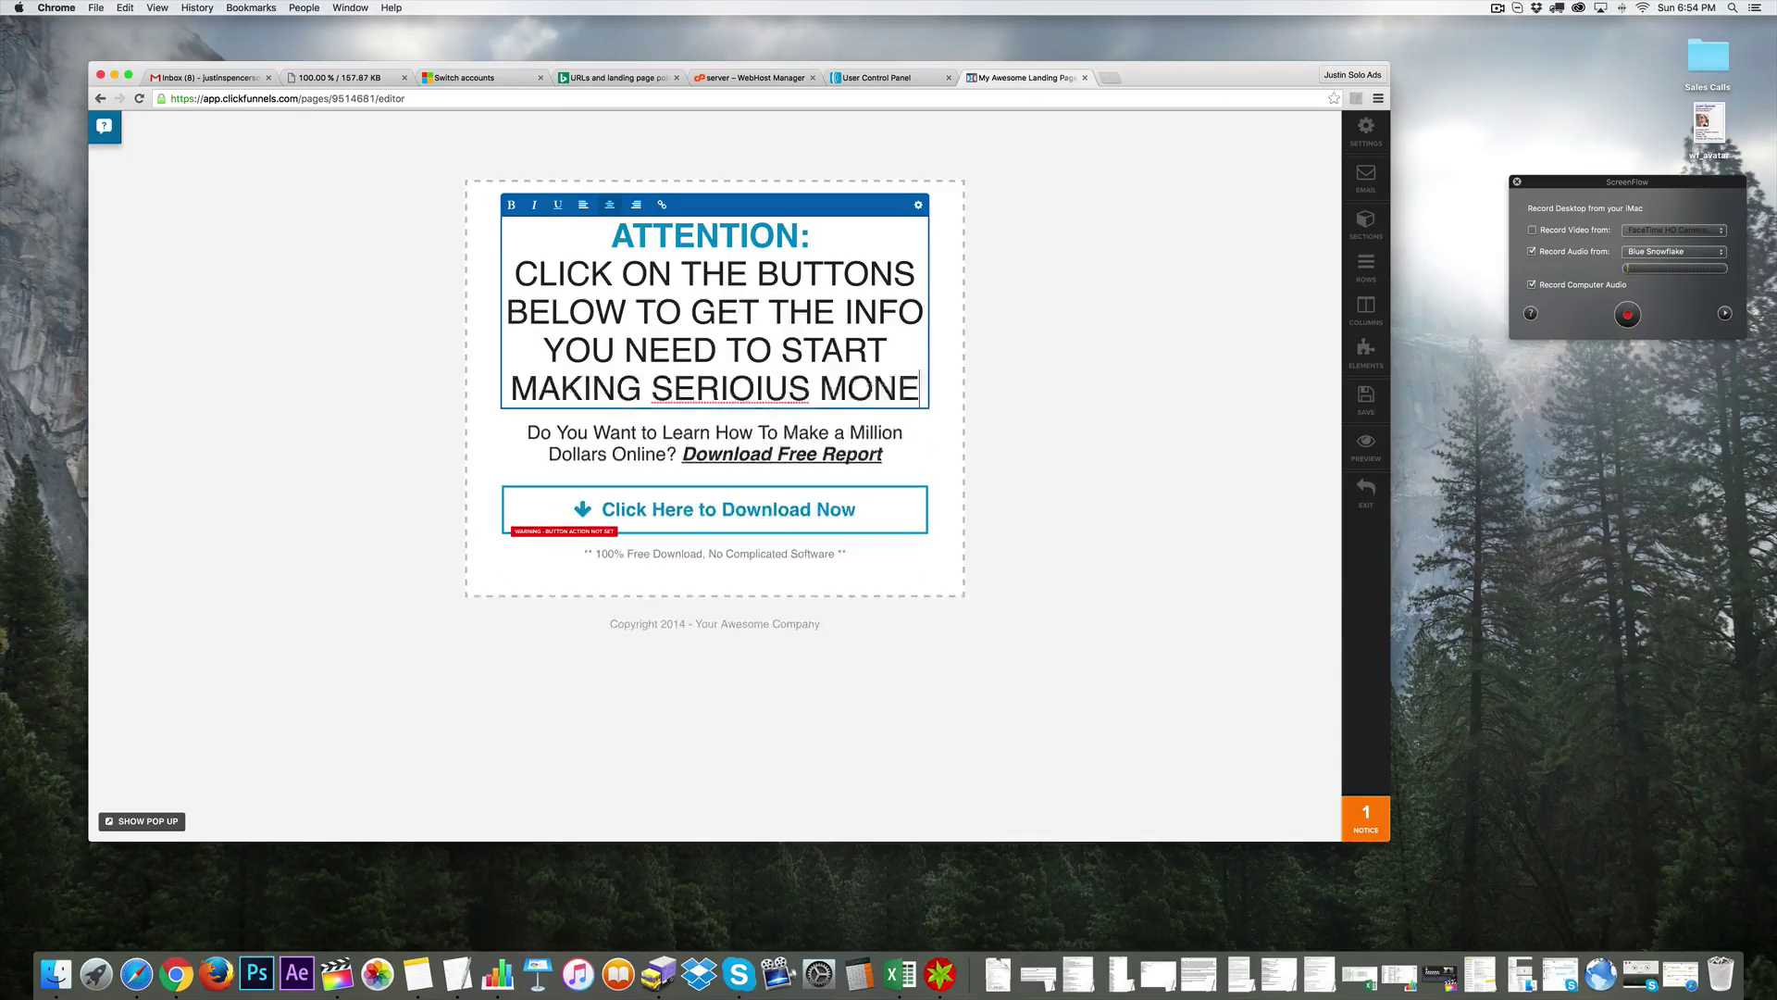
pyautogui.press('BackSpace')
pyautogui.press('BackSpace')
pyautogui.press('BackSpace')
pyautogui.press('BackSpace')
pyautogui.press('BackSpace')
pyautogui.press('BackSpace')
pyautogui.press('BackSpace')
pyautogui.press('BackSpace')
pyautogui.write('US MONEY')
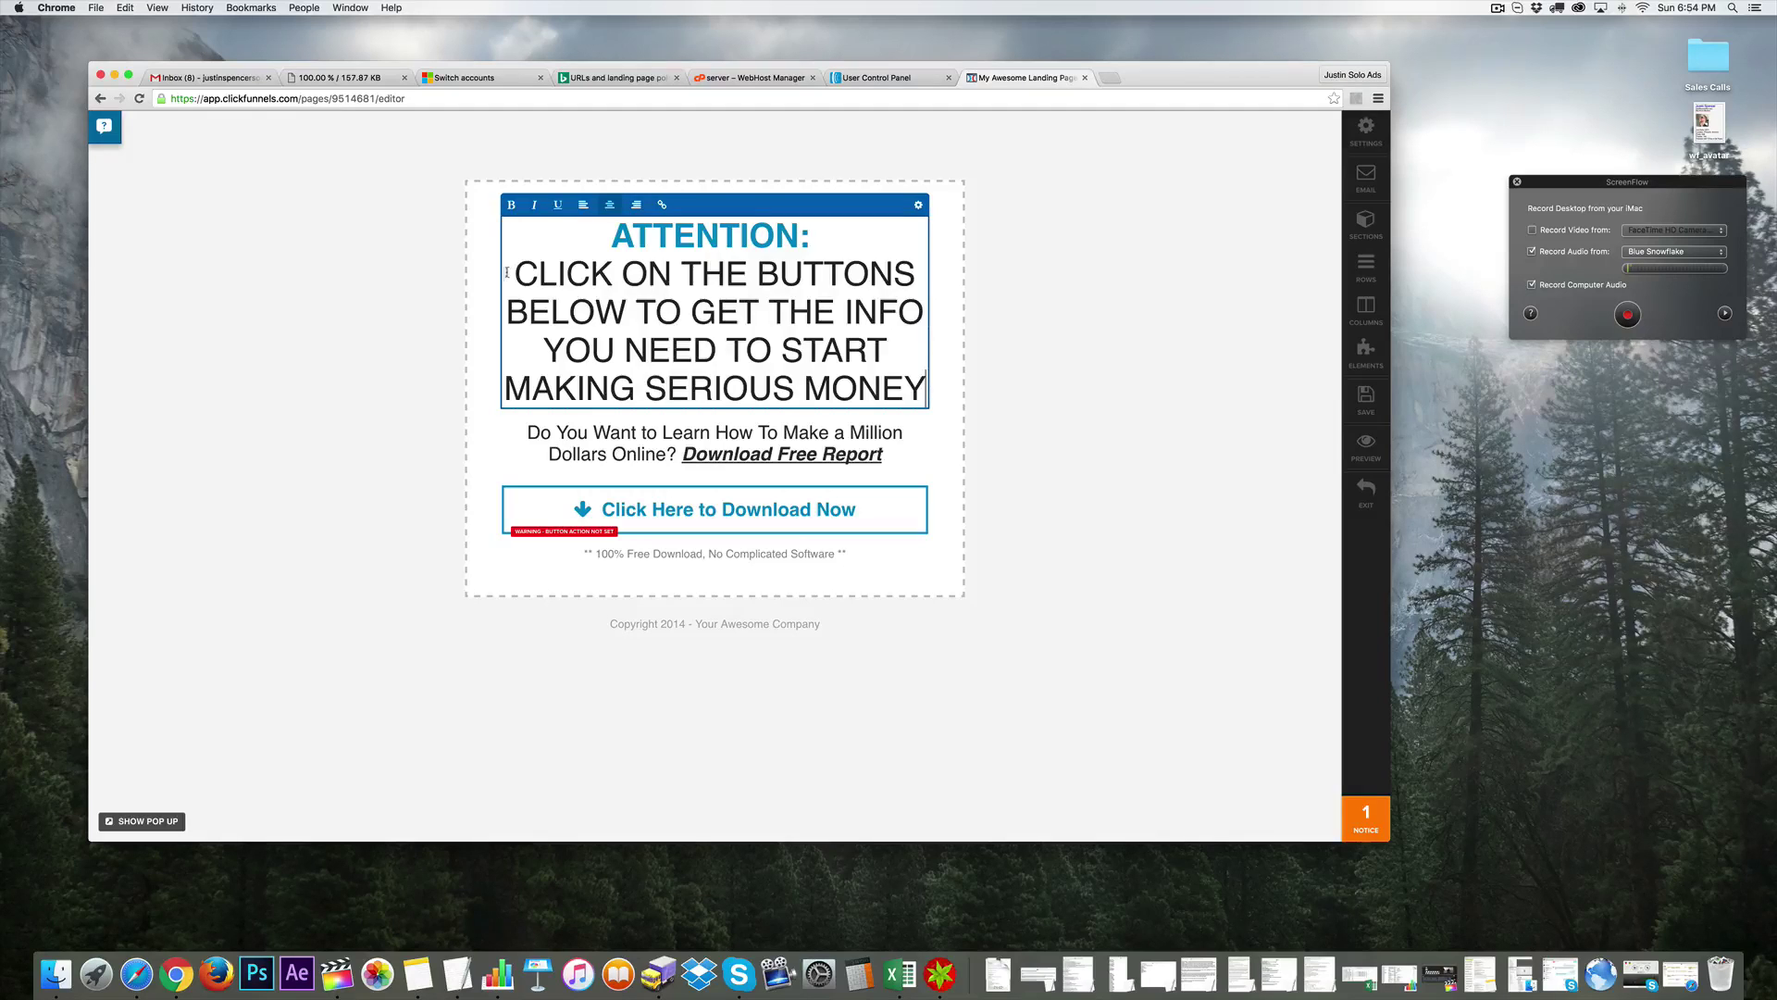
# - Look through the page settings, Global Text & Font Settings, sections, columns and elements for options to format the headline text below "ATTENTION:"
pyautogui.moveTo(506, 271); pyautogui.dragTo(925, 389)
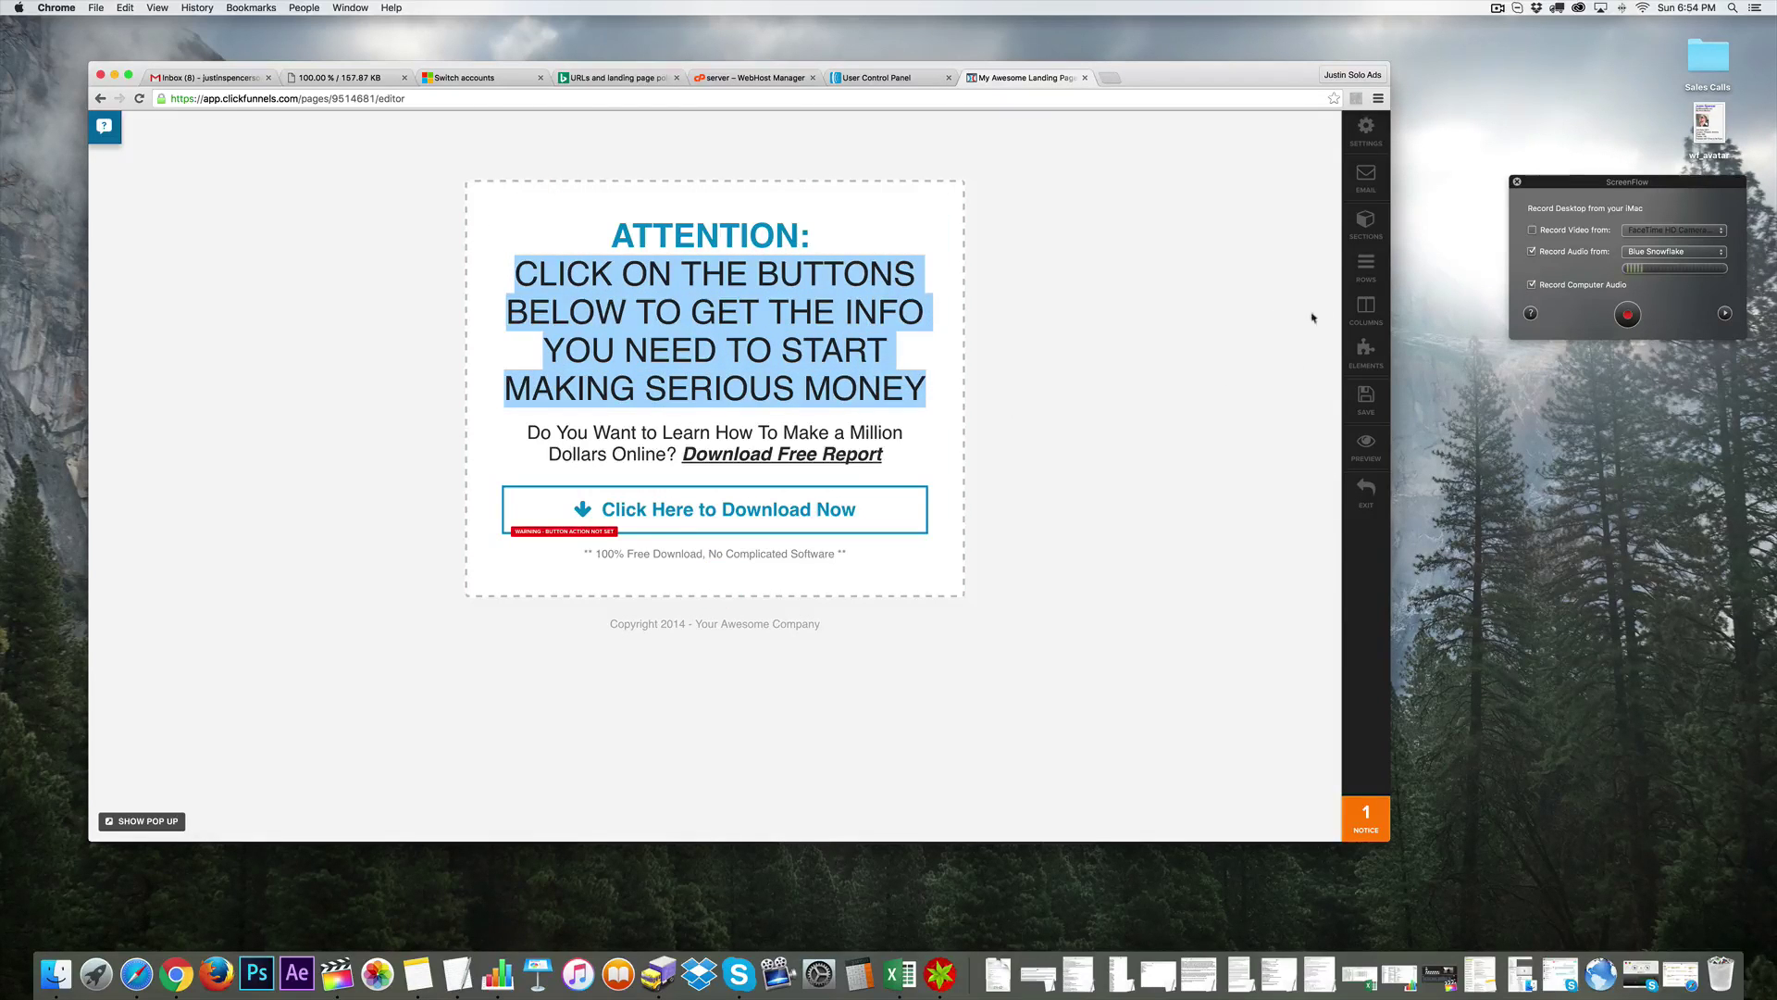
pyautogui.moveTo(868, 350)
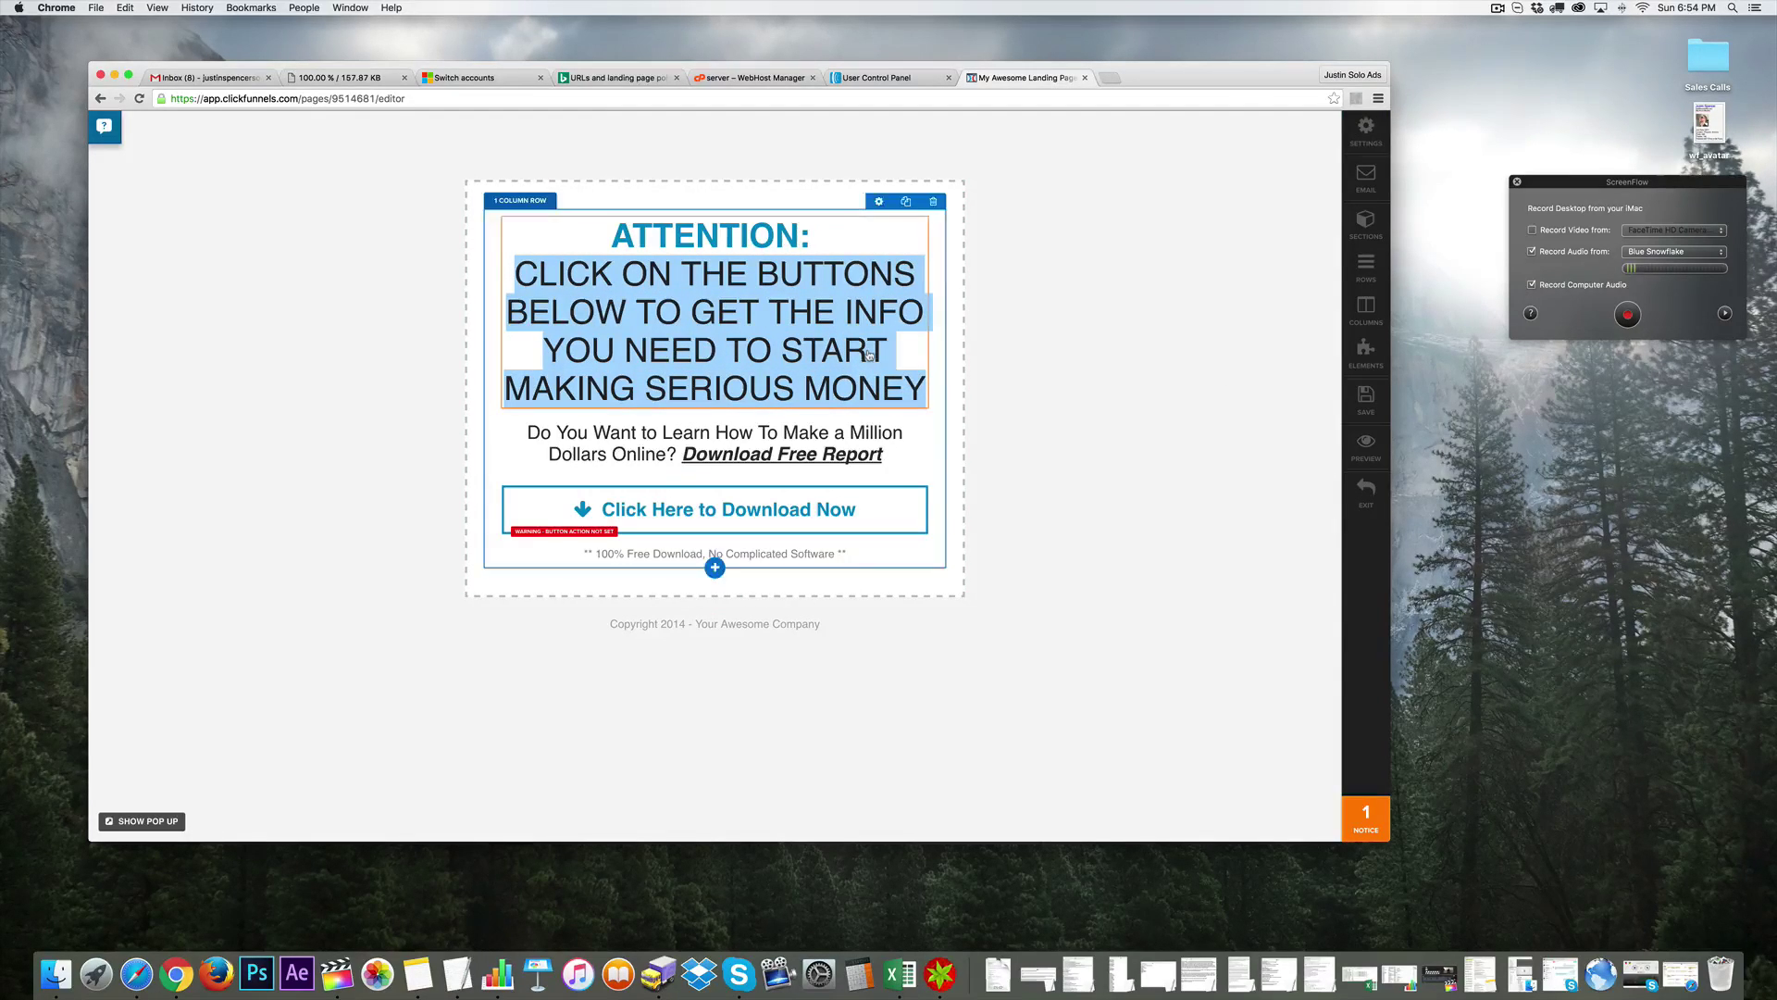
pyautogui.click(1366, 129)
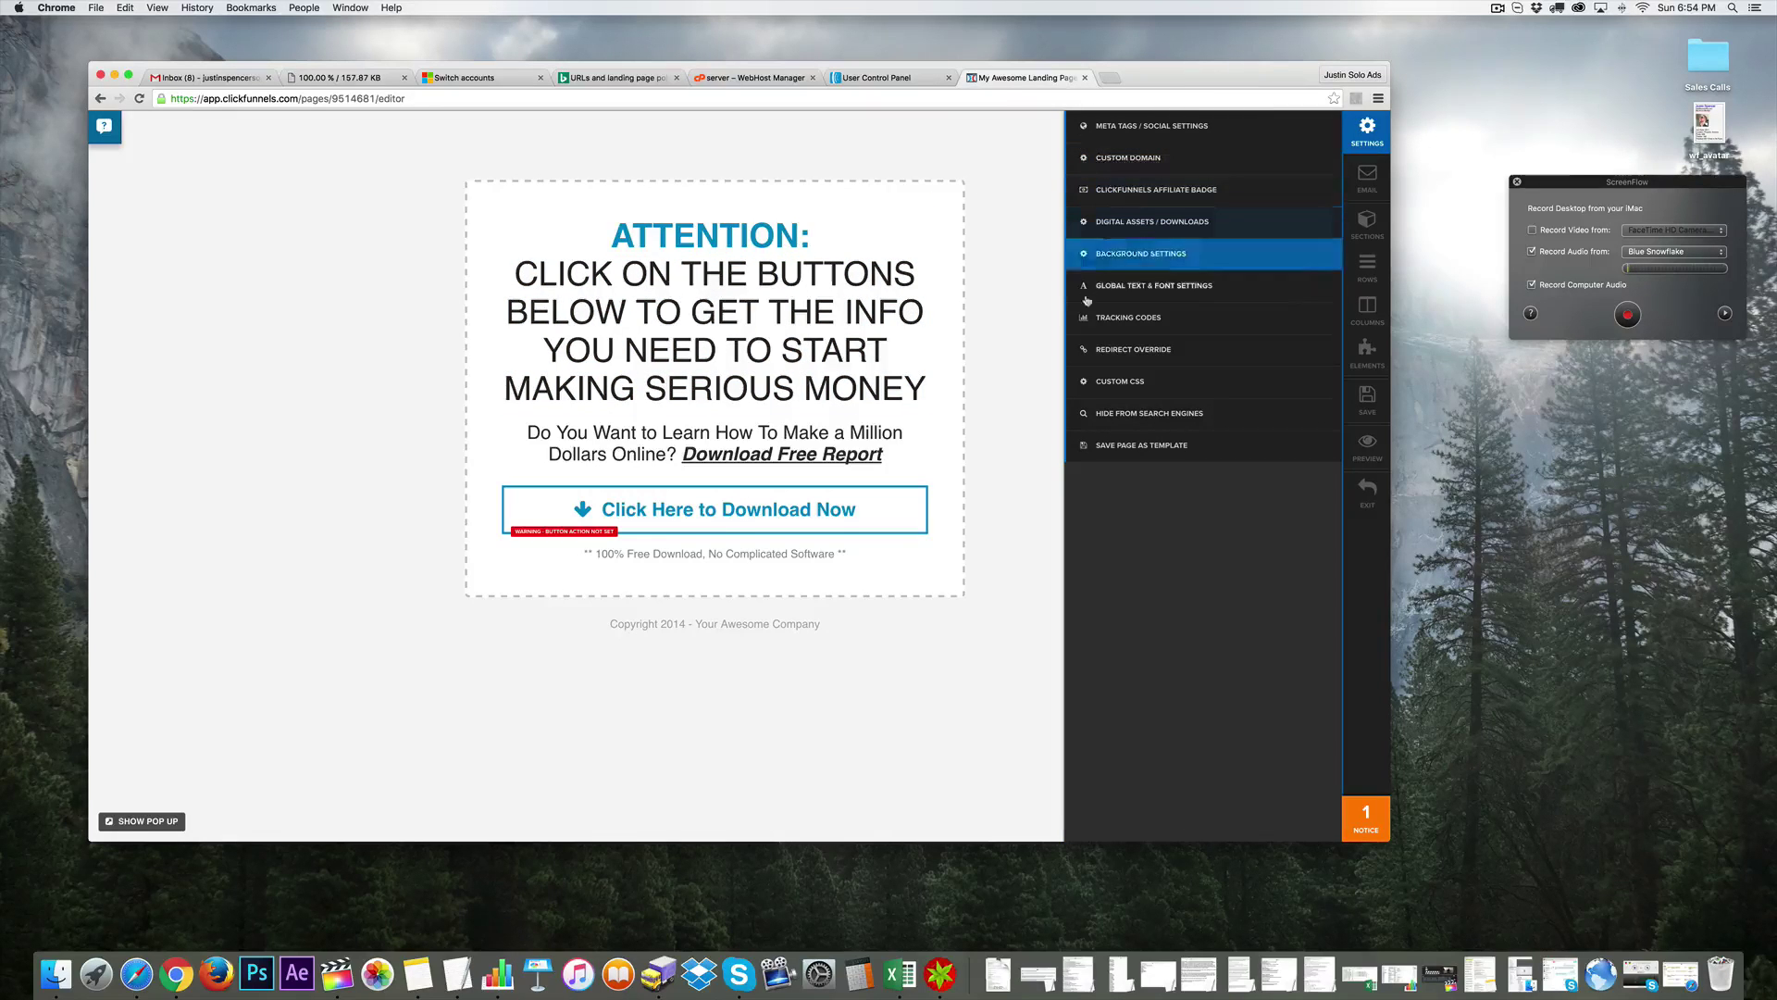
pyautogui.click(860, 313)
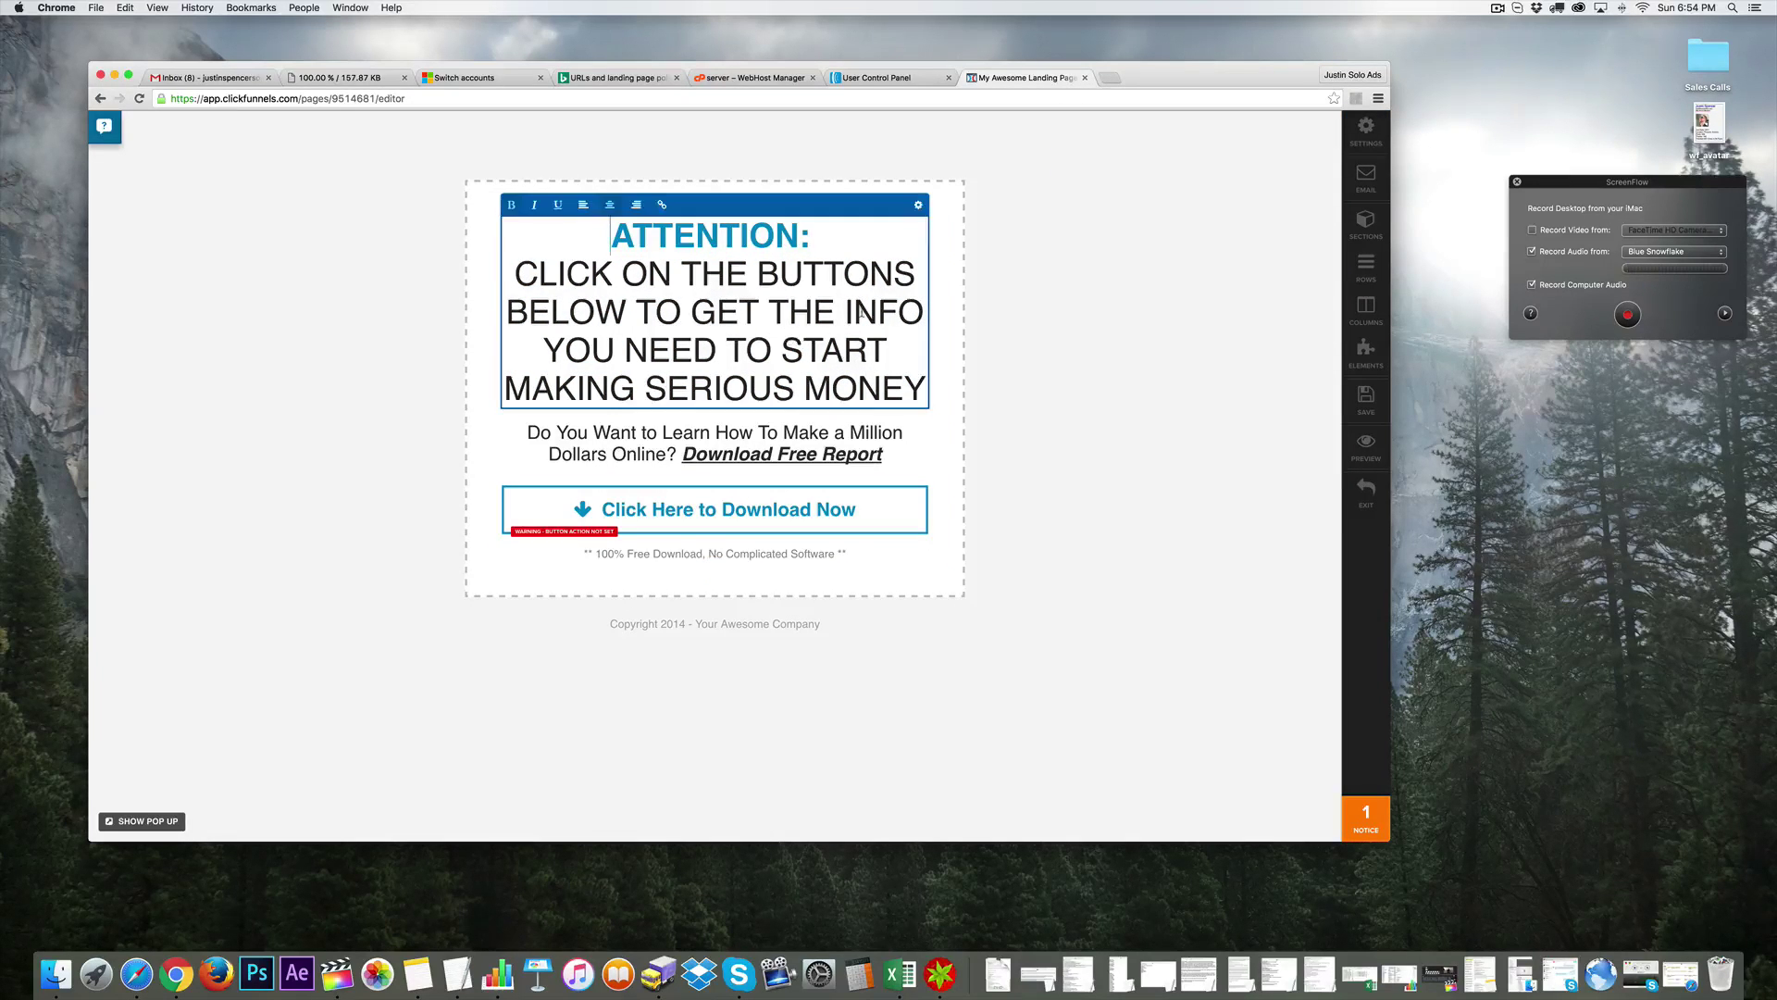
pyautogui.moveTo(511, 270); pyautogui.dragTo(928, 394)
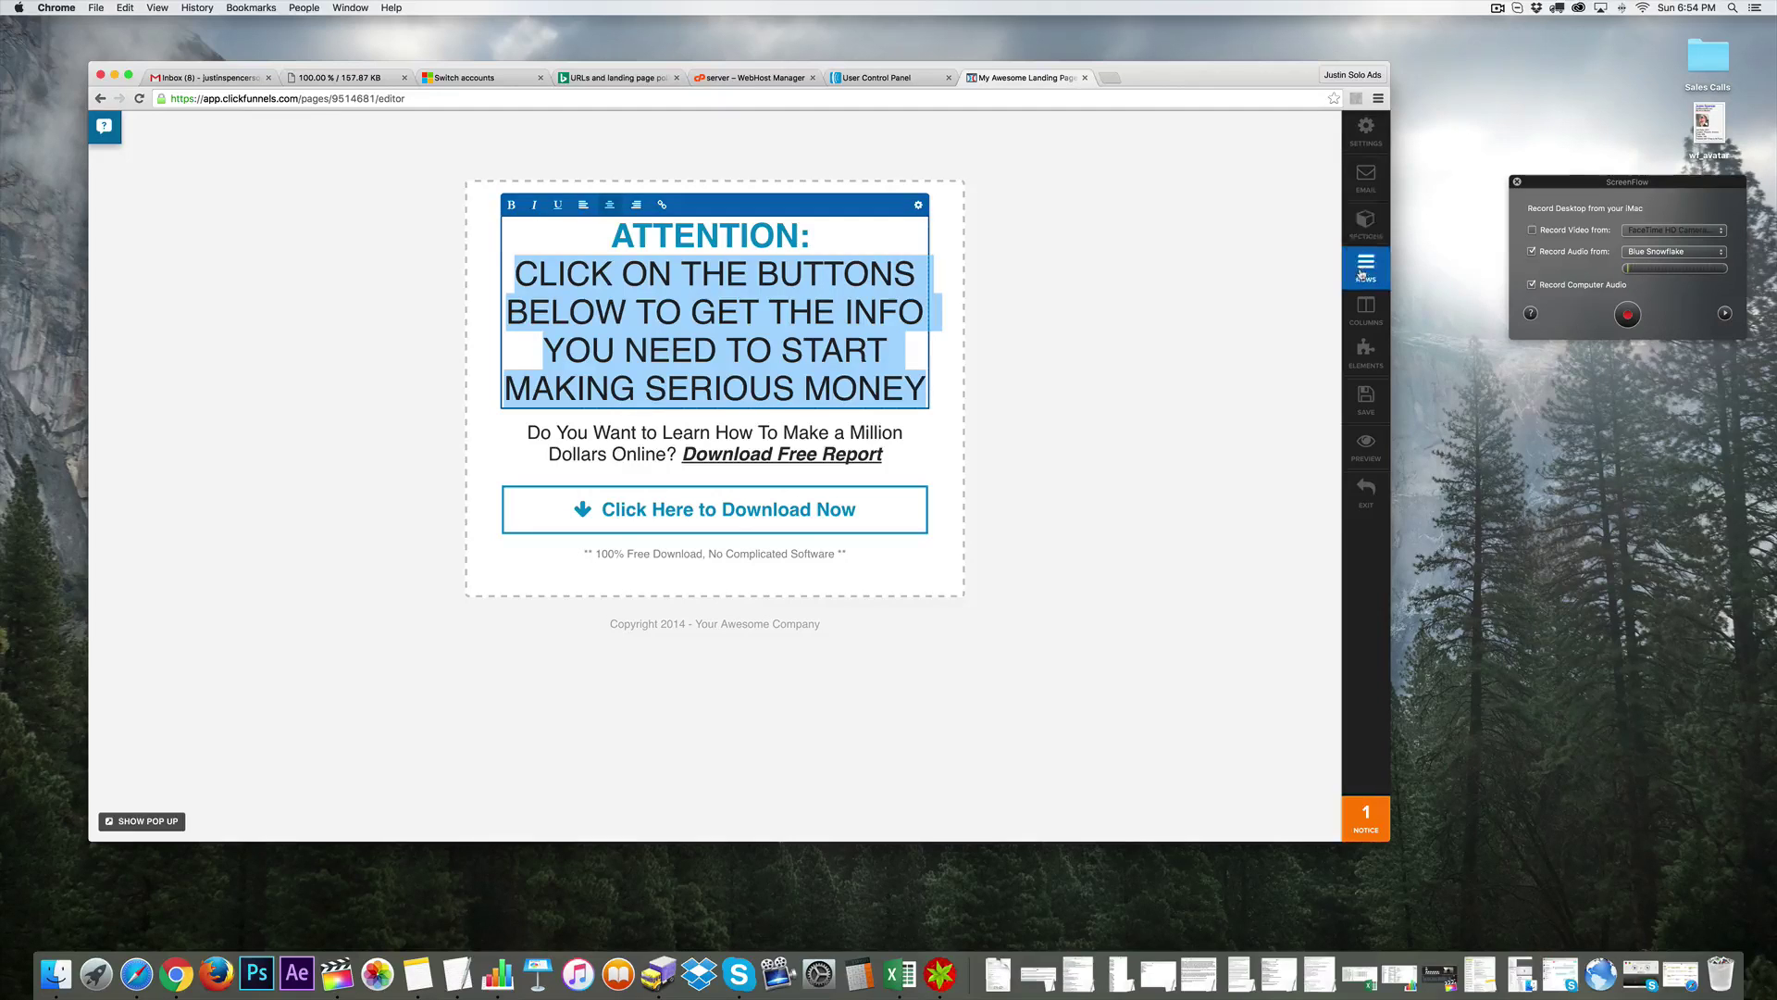
pyautogui.click(1367, 356)
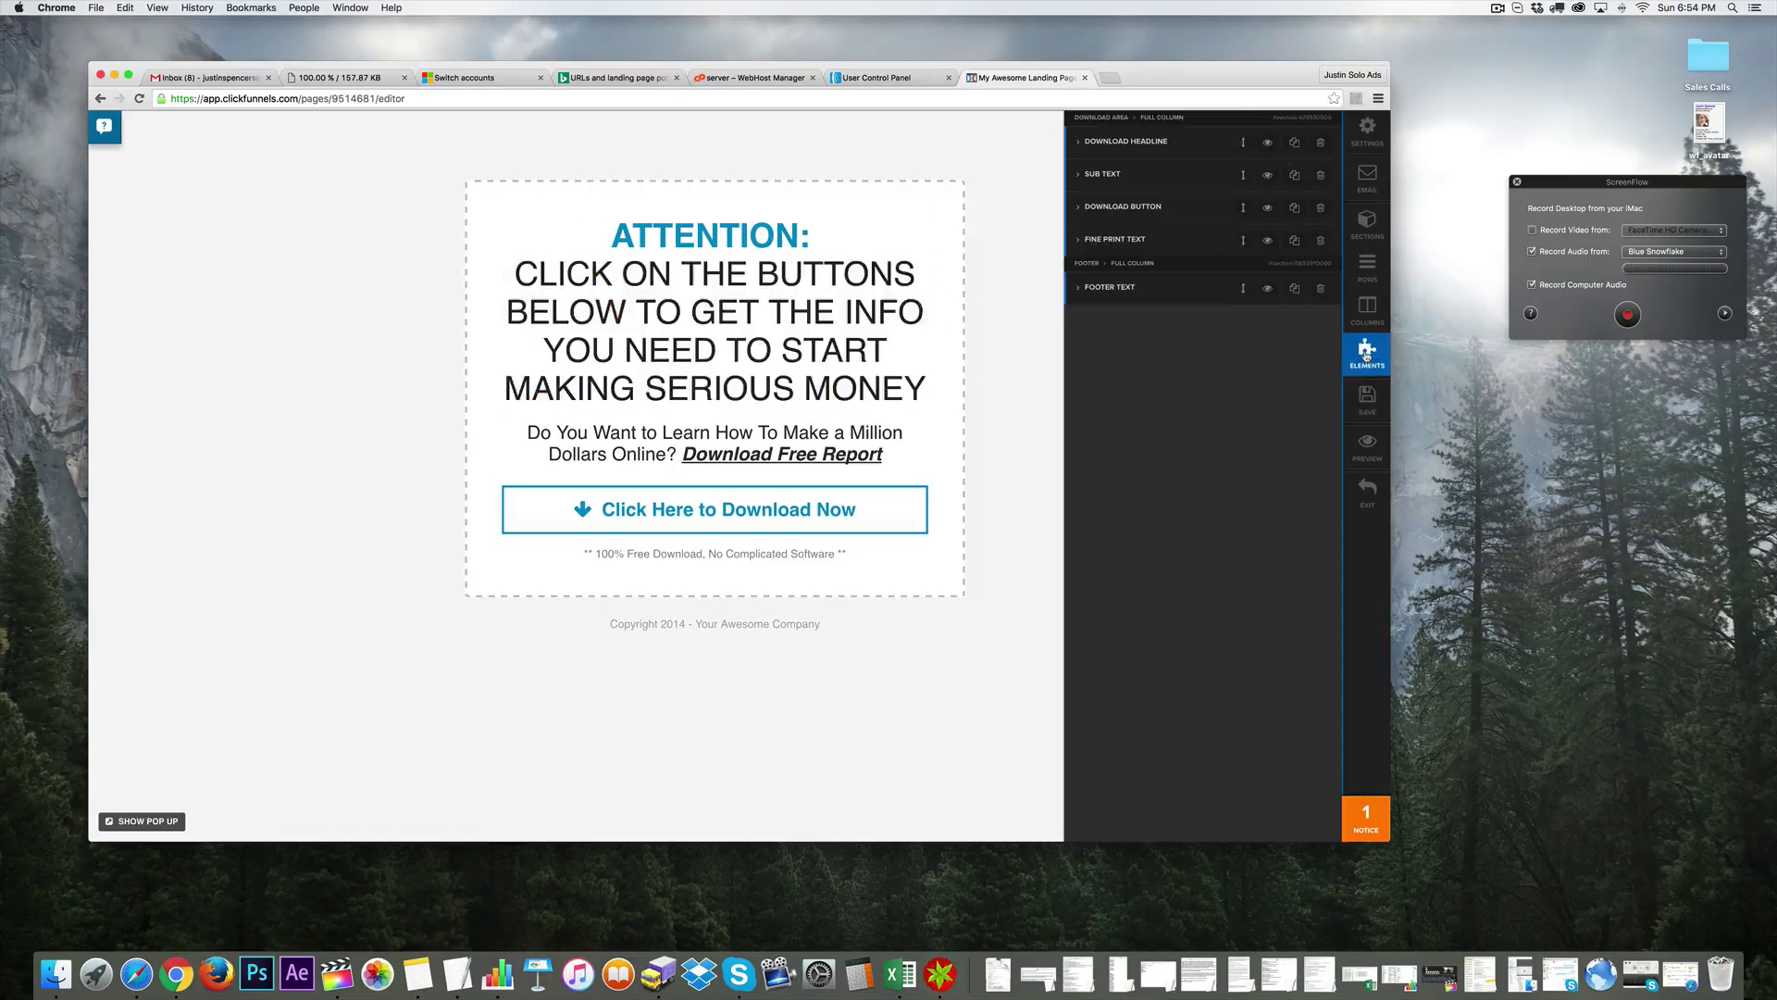
pyautogui.click(1366, 129)
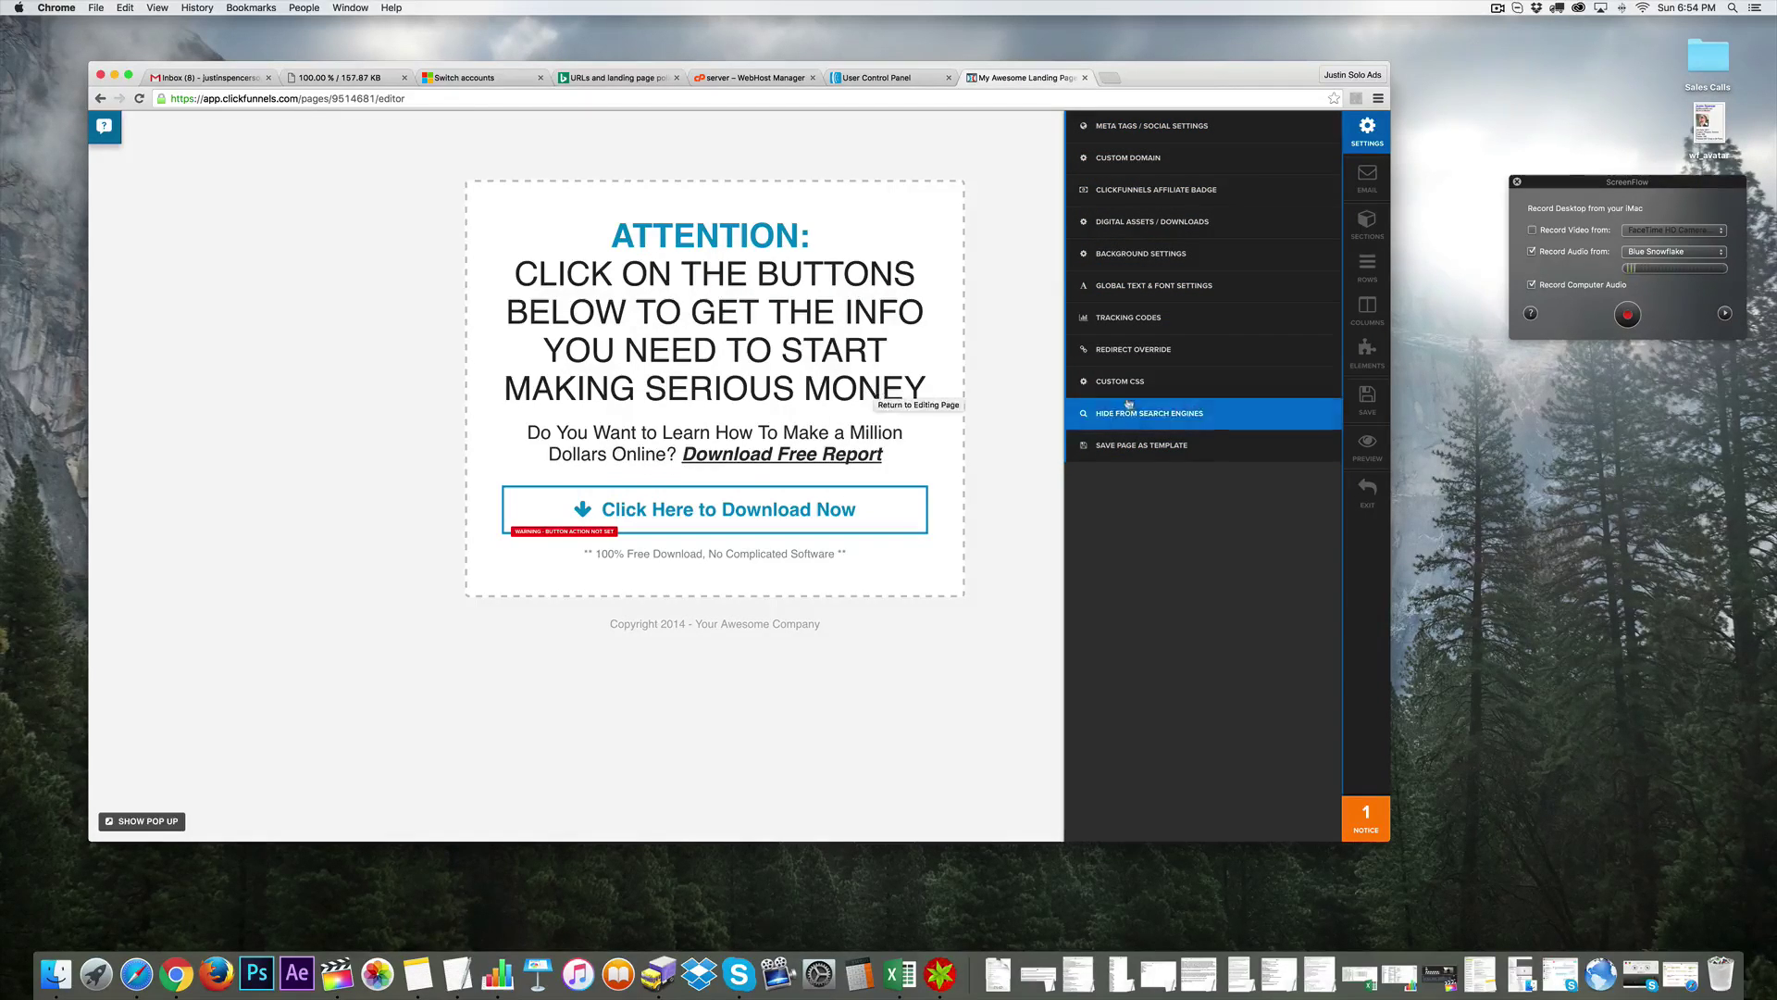
pyautogui.click(1160, 287)
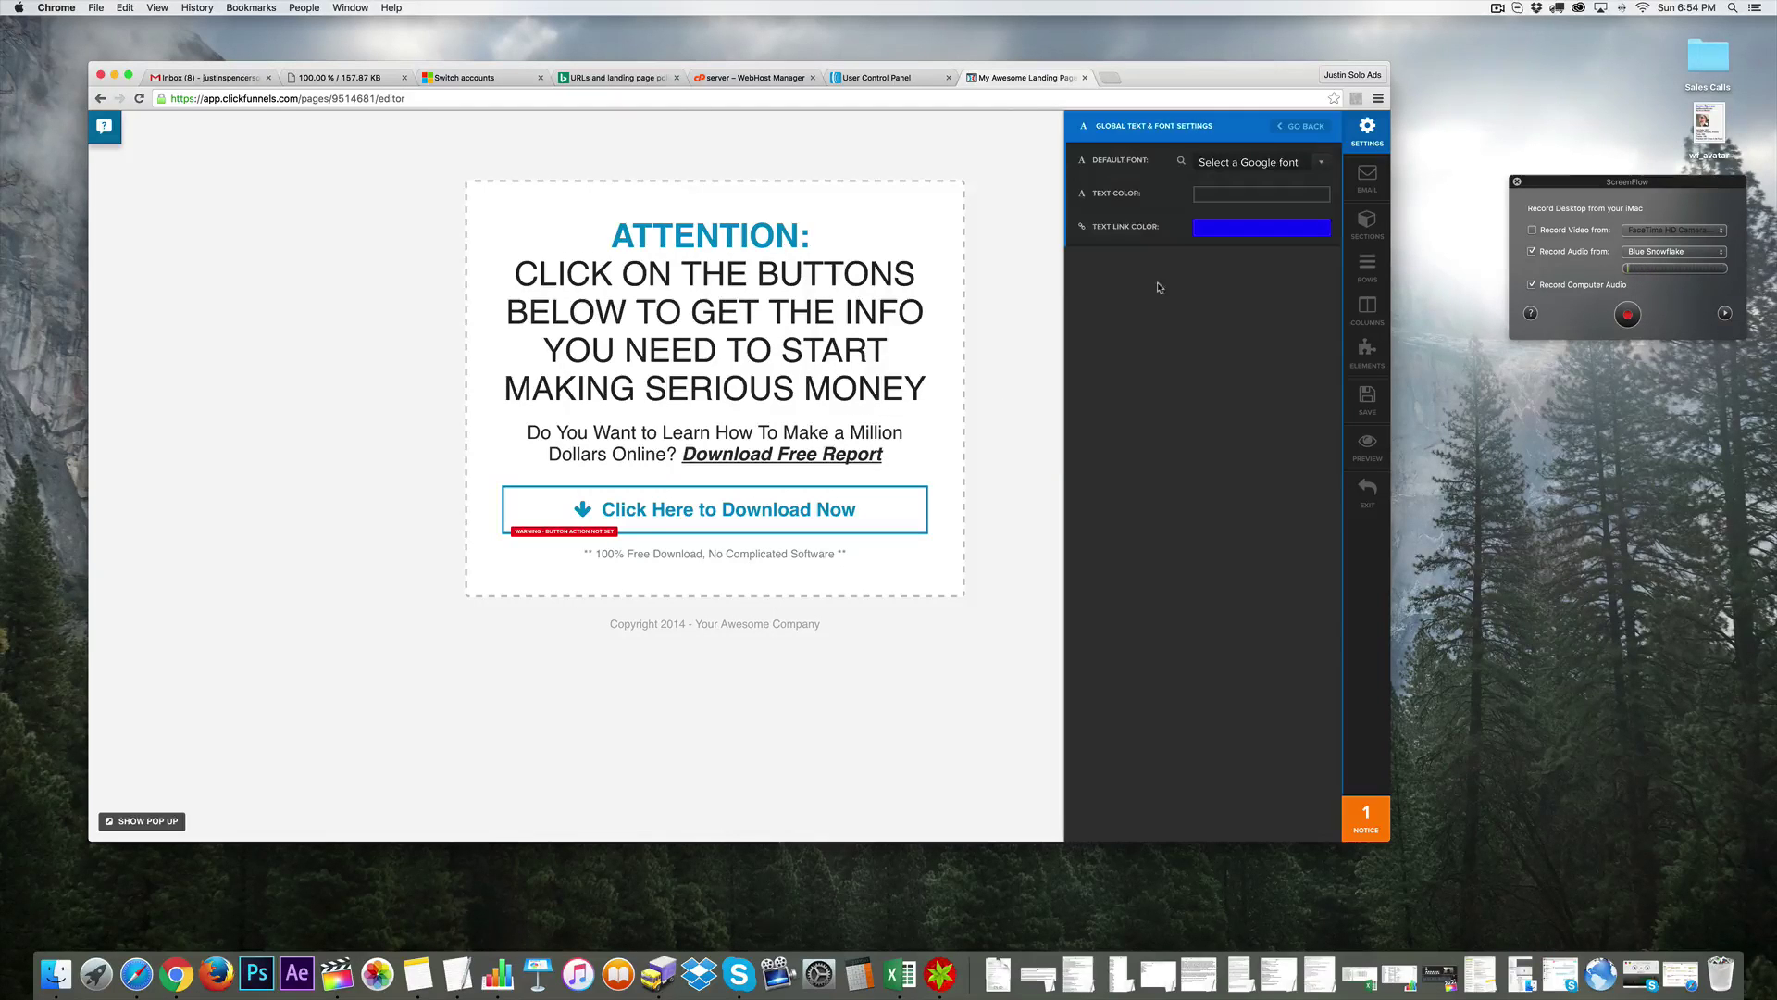
pyautogui.click(1367, 178)
pyautogui.click(1363, 226)
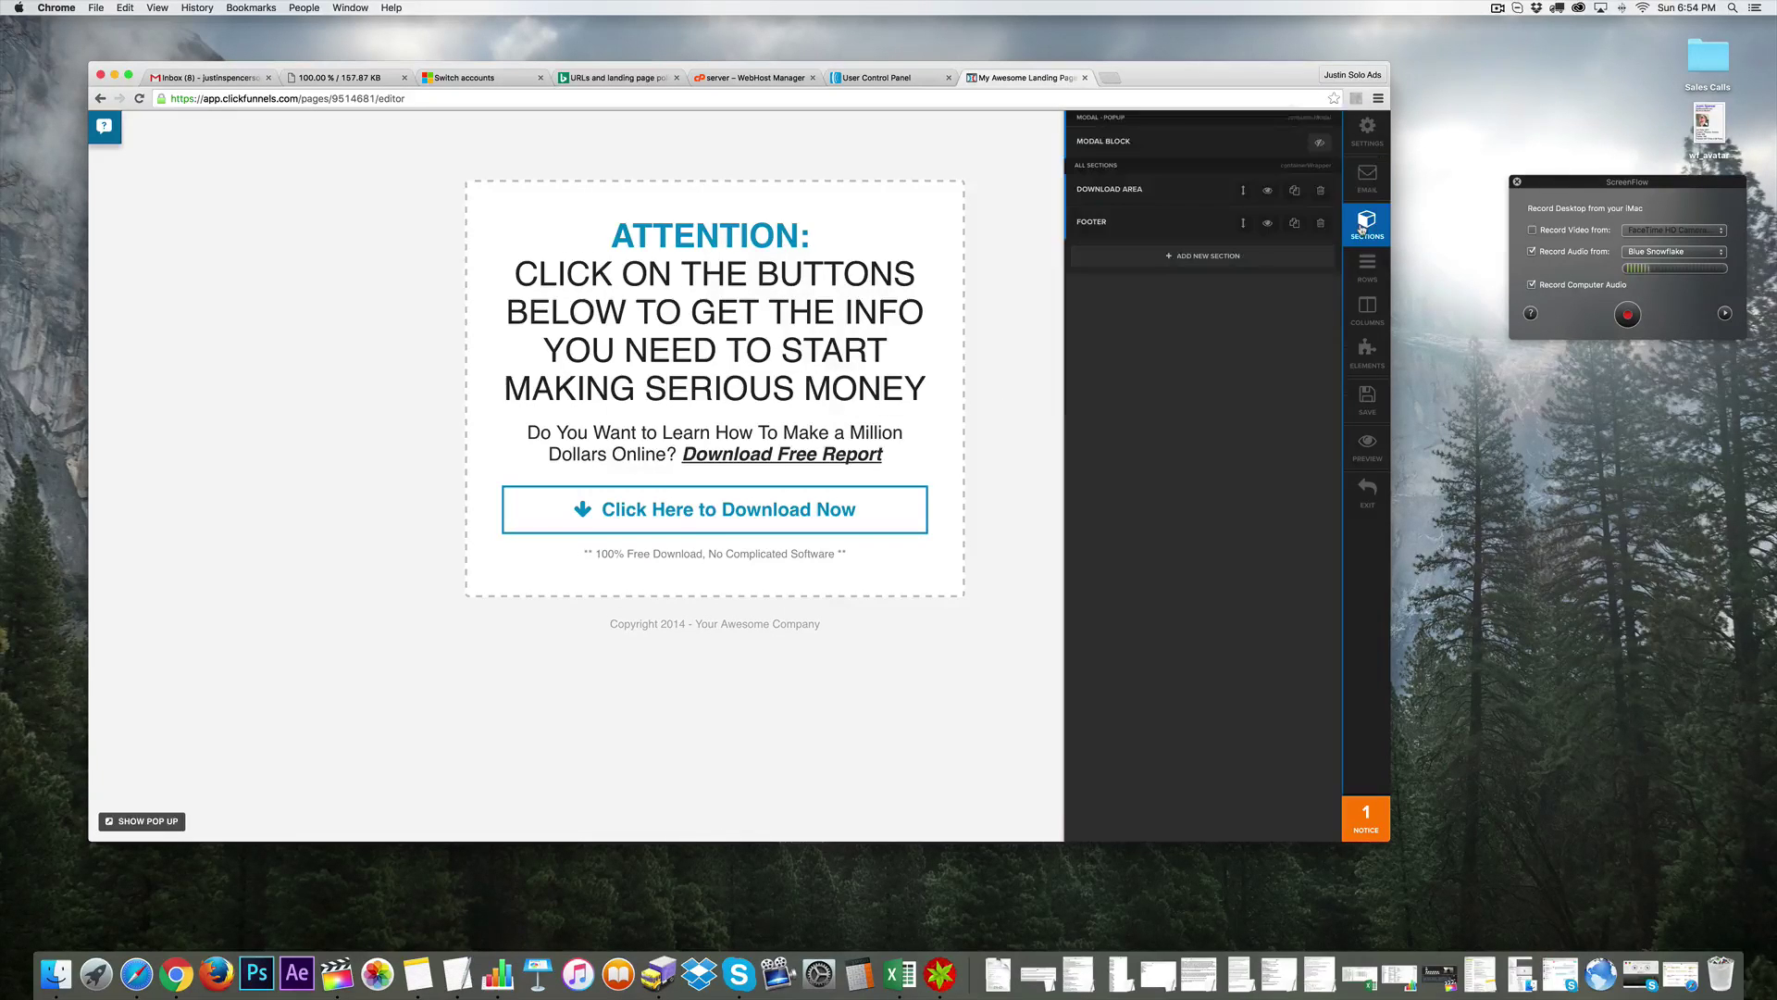
pyautogui.click(1366, 309)
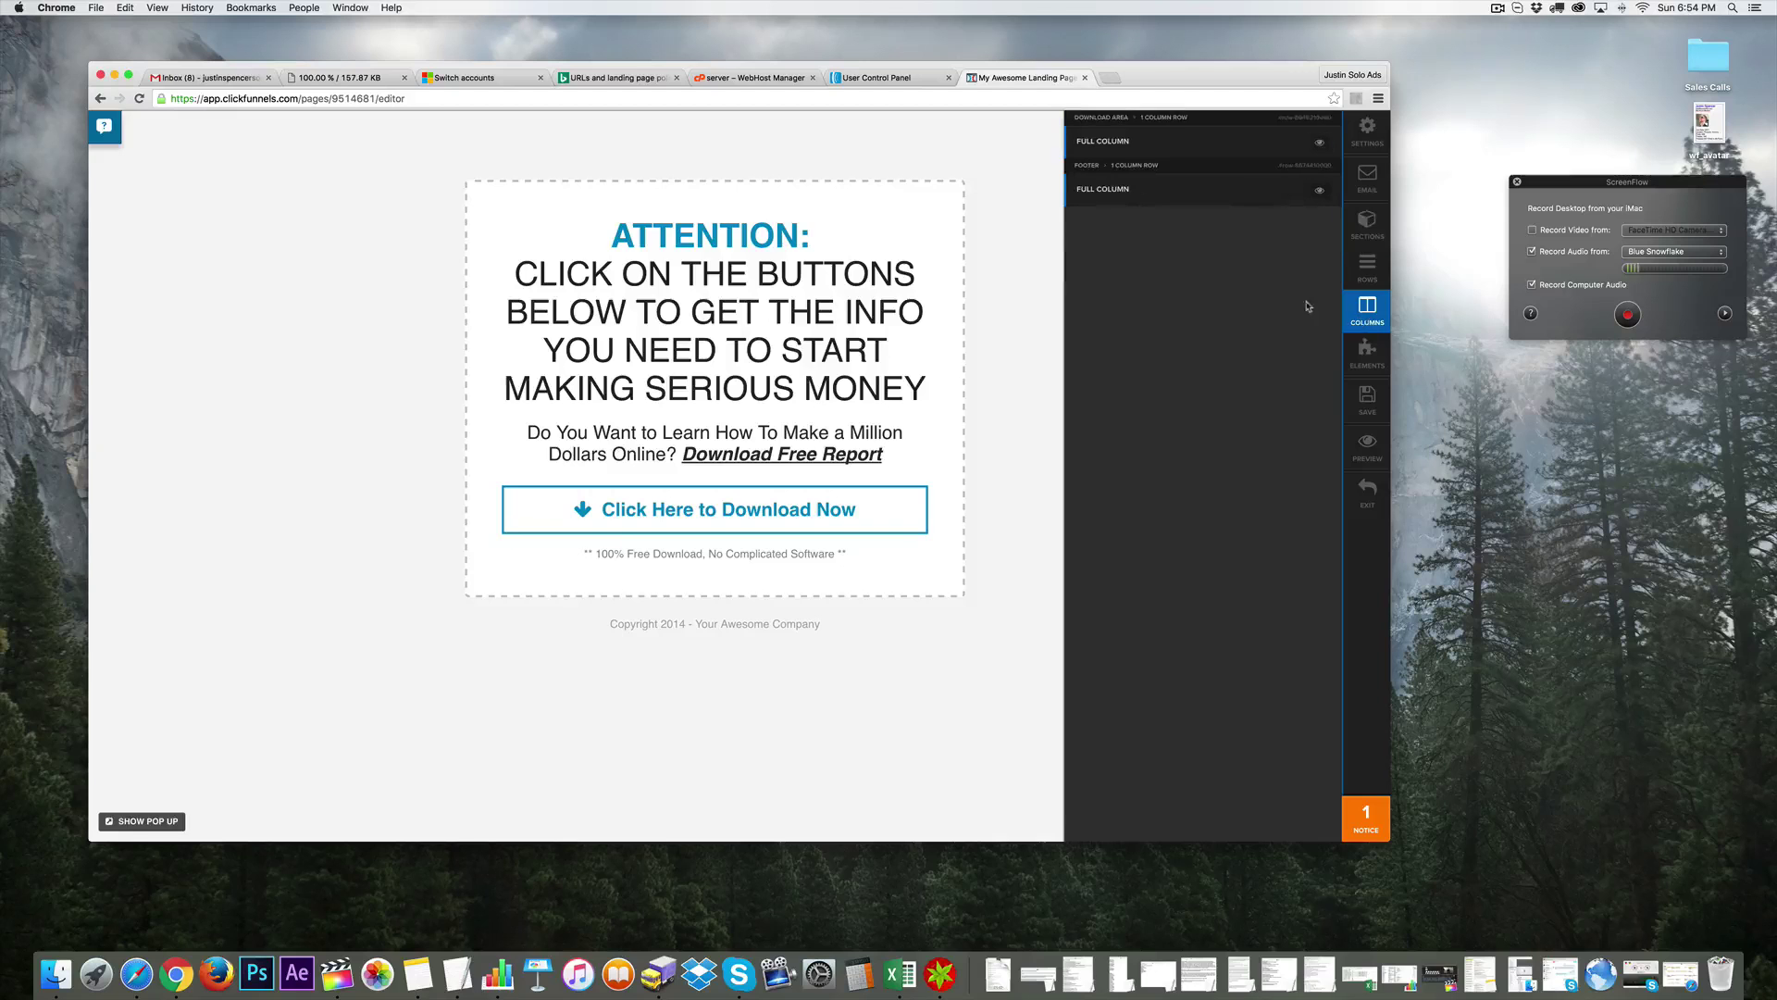
pyautogui.click(1356, 363)
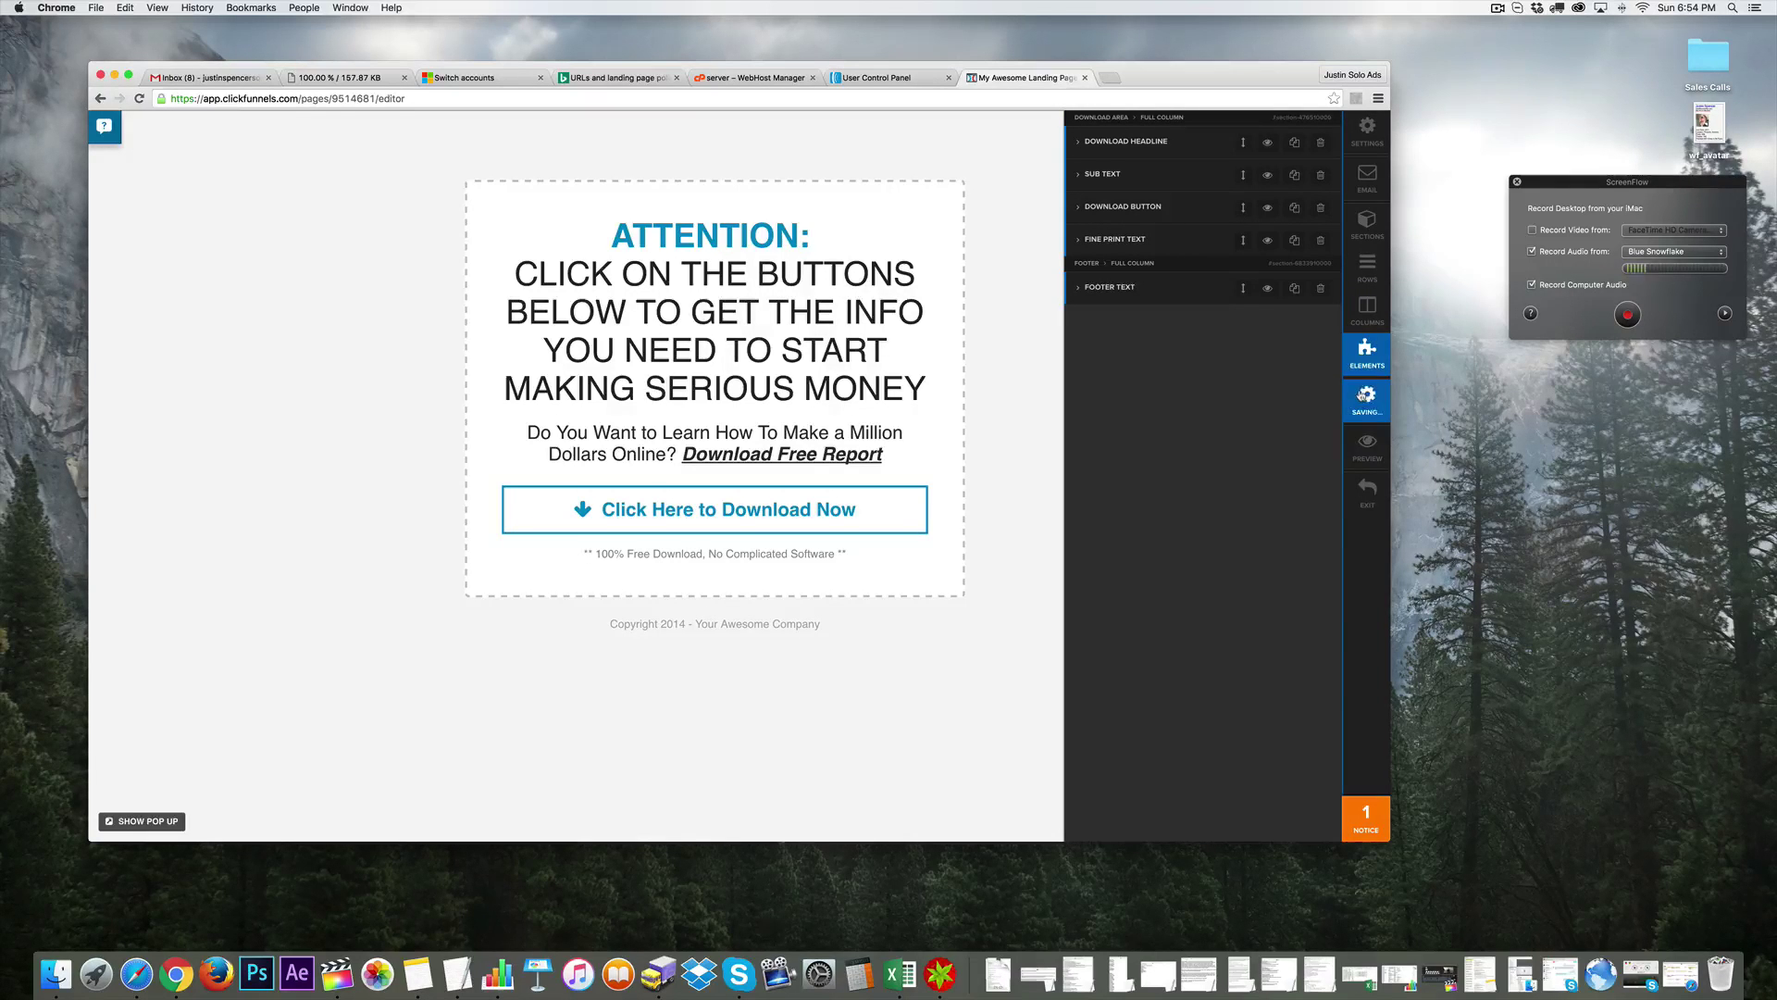